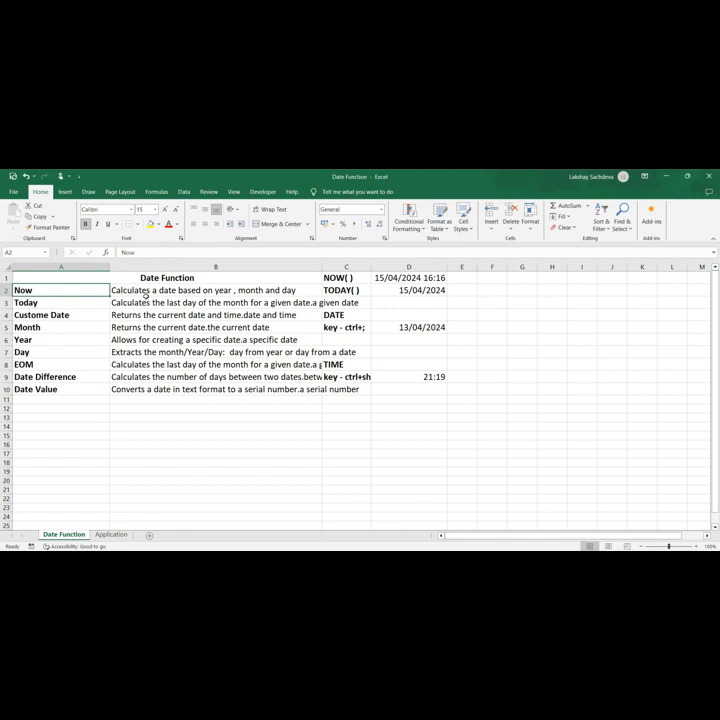
Step: Review the function names listed in column A, from Now down to Date Value
key(Down)
key(Down)
key(Down)
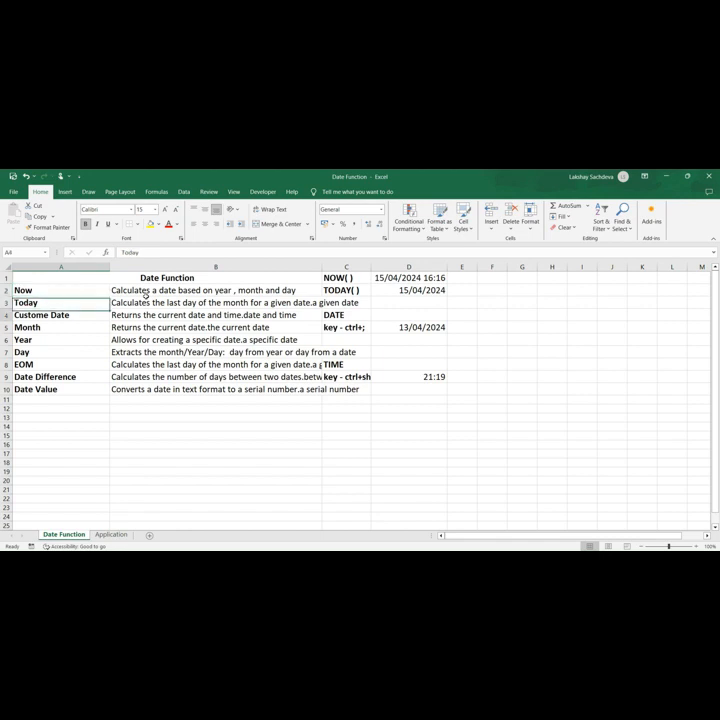
key(Down)
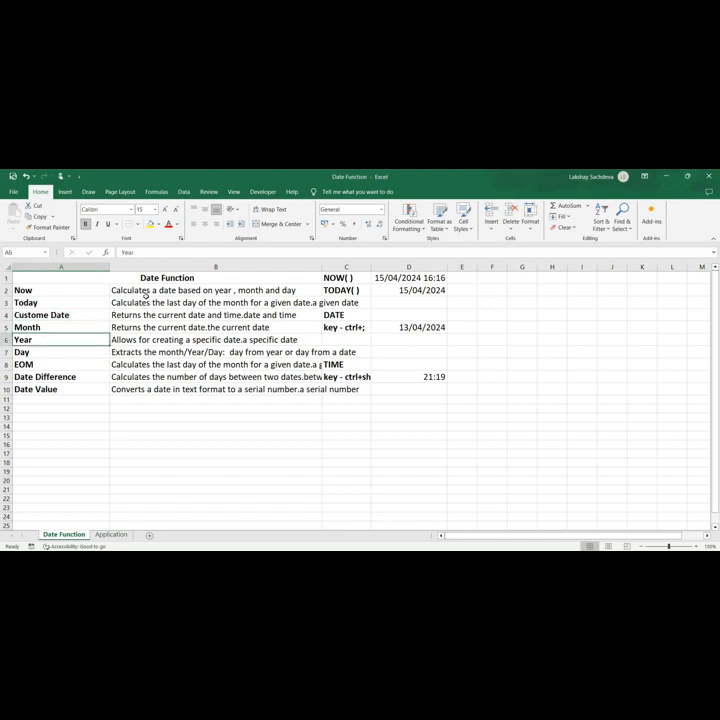
key(Down)
key(Down)
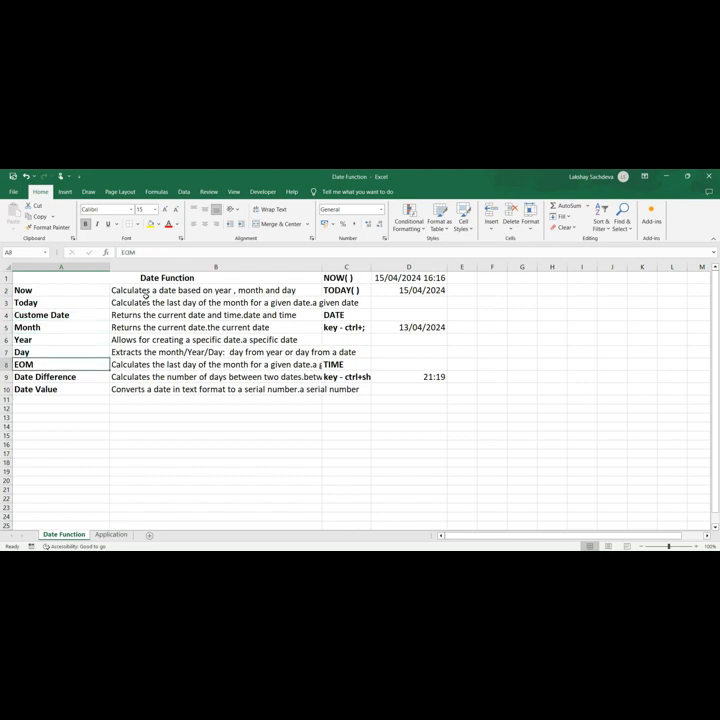
key(Down)
key(Down)
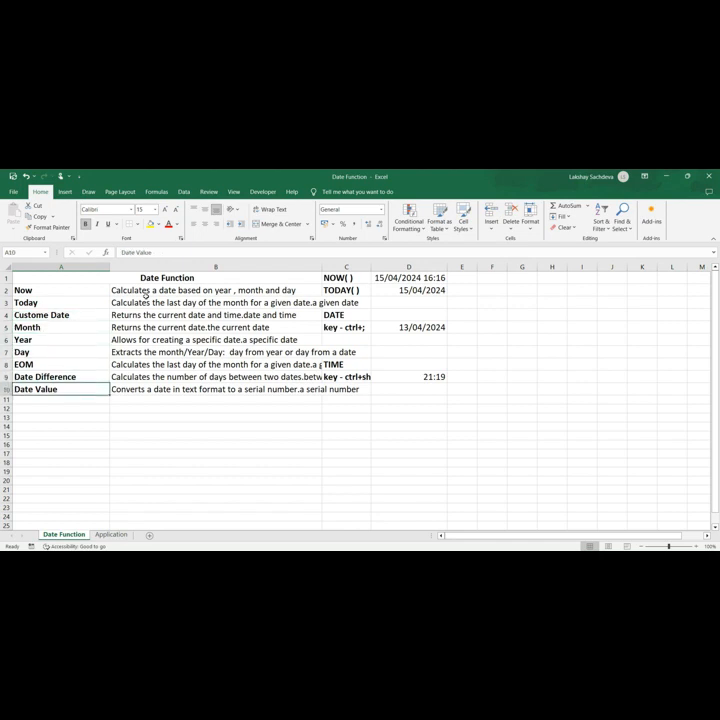
key(Up)
key(Up)
key(Up)
key(Up)
key(Up)
key(Up)
key(Up)
key(Up)
key(Up)
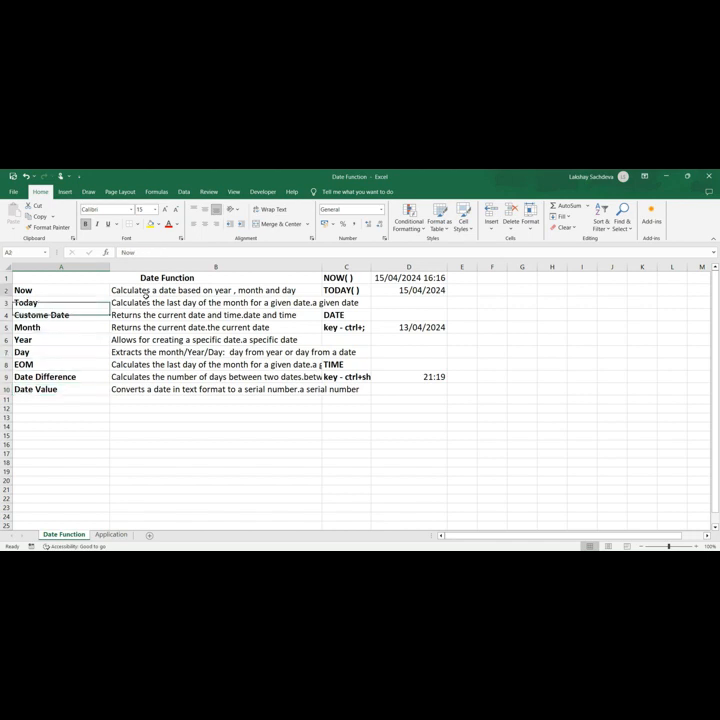
key(Down)
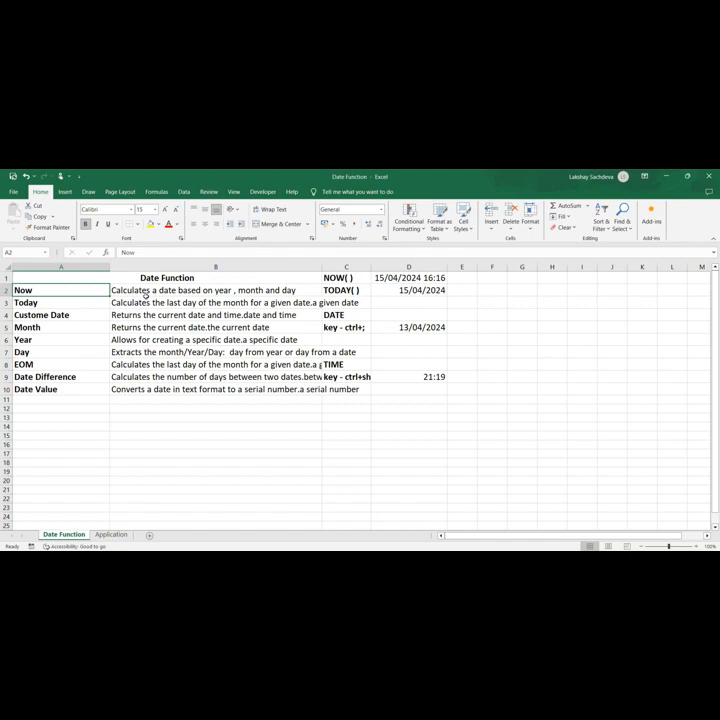
Step: Auto-fit the width of column B to its longest function description
key(Right)
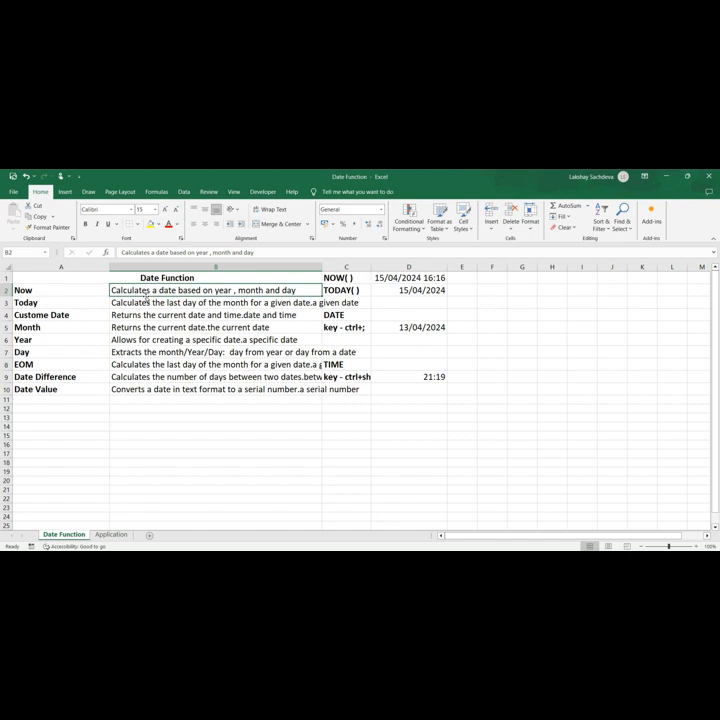
key(Up)
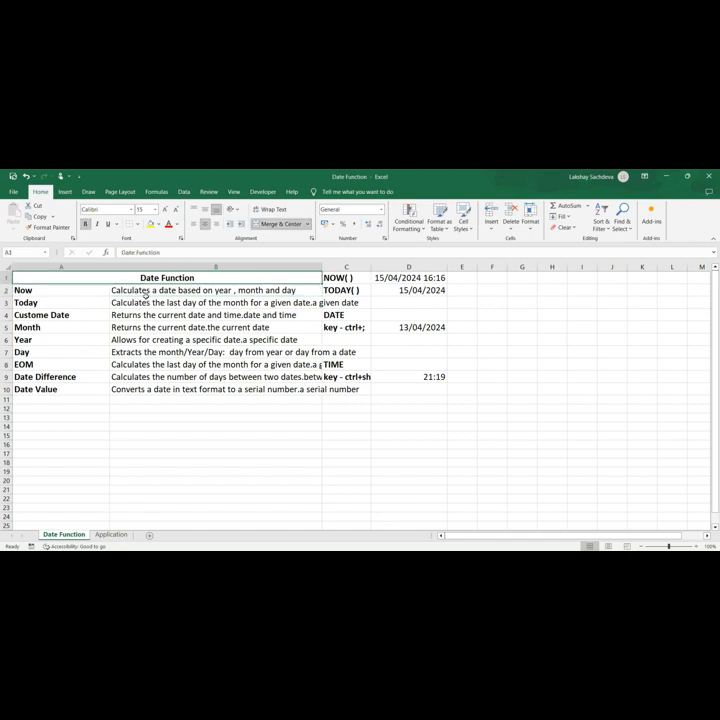
key(Down)
key(Down)
key(Left)
key(Right)
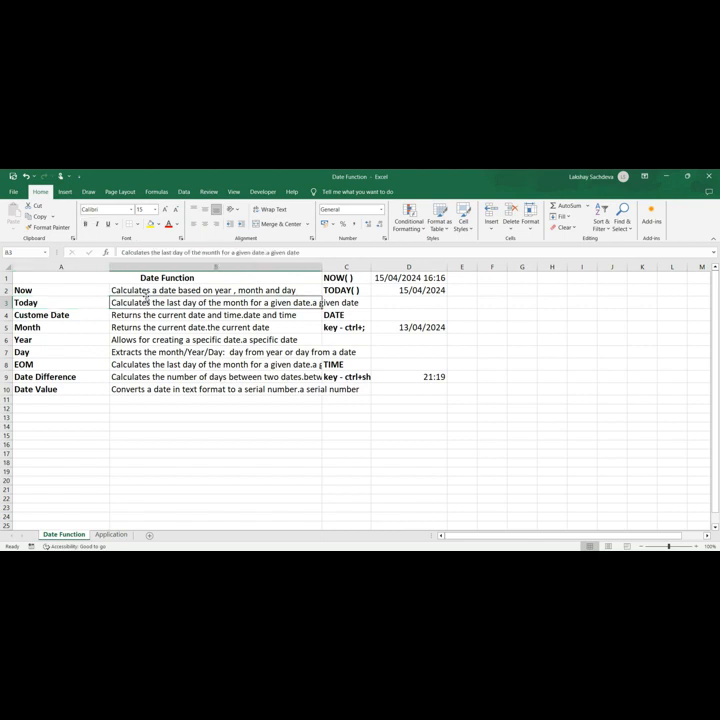
double_click(322, 266)
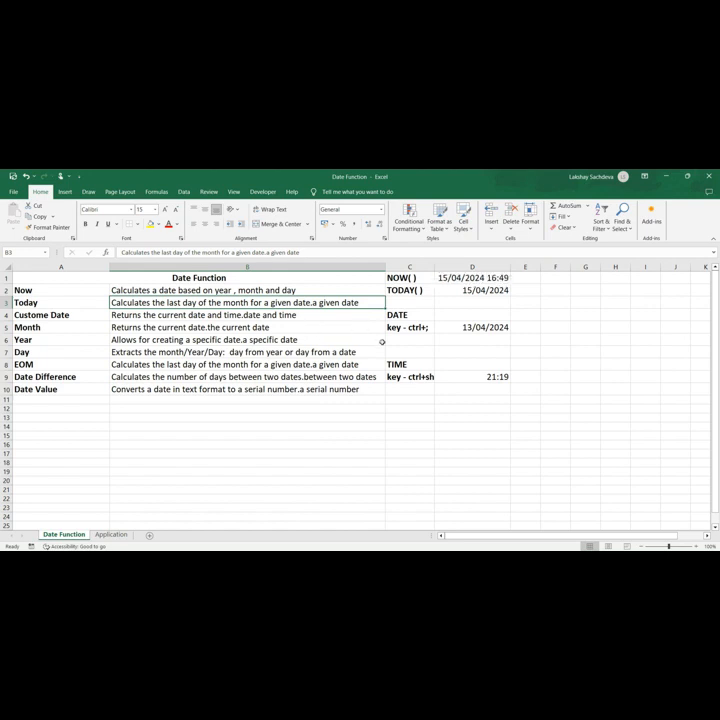
Step: Read the function descriptions in column B row by row, from Custome Date down to Date Value
key(super)
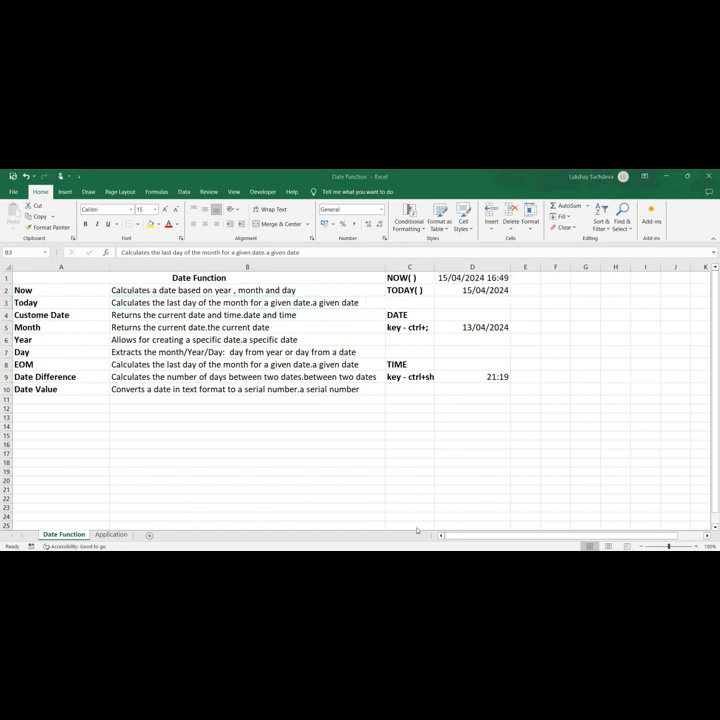
click(421, 534)
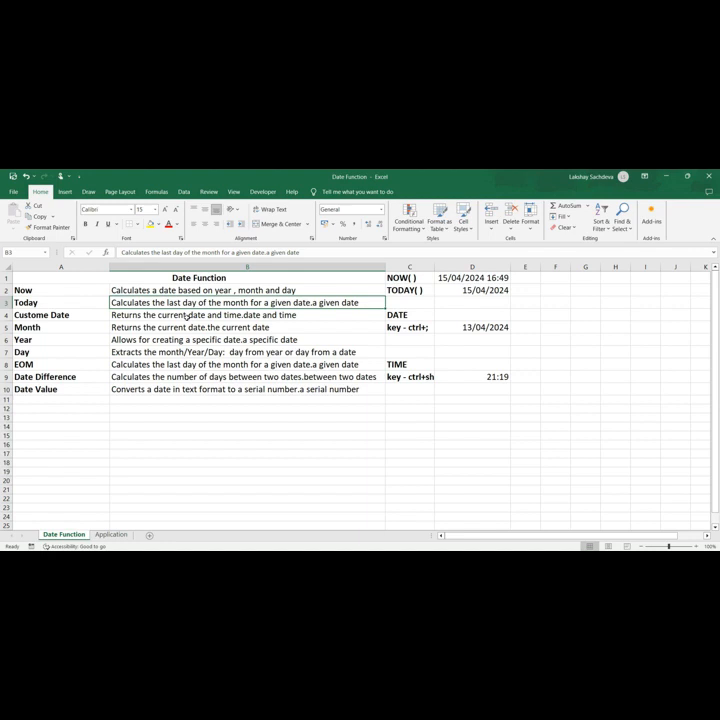
click(187, 317)
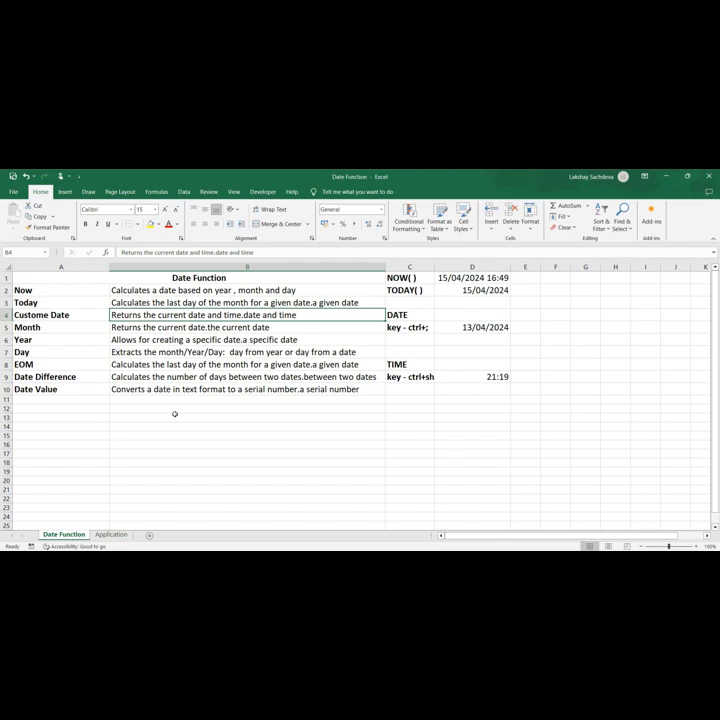
key(Down)
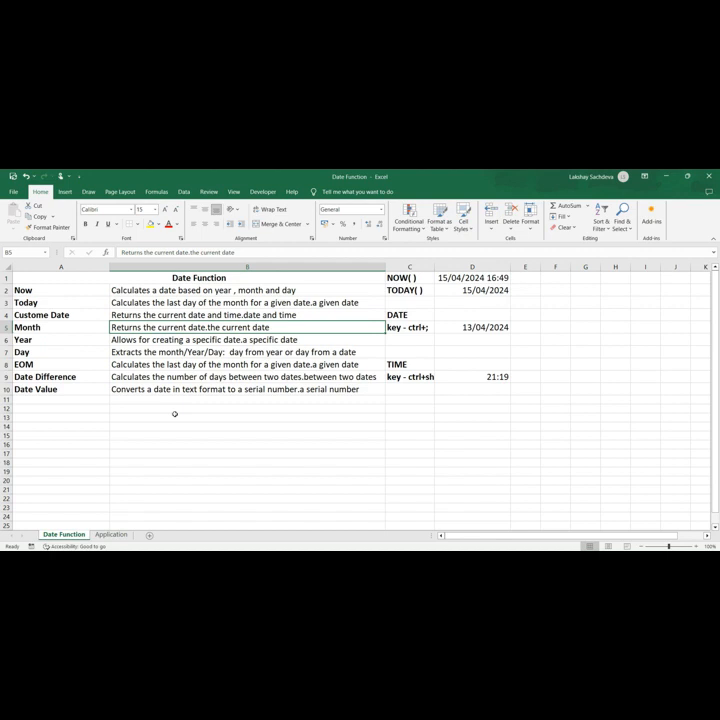
key(Down)
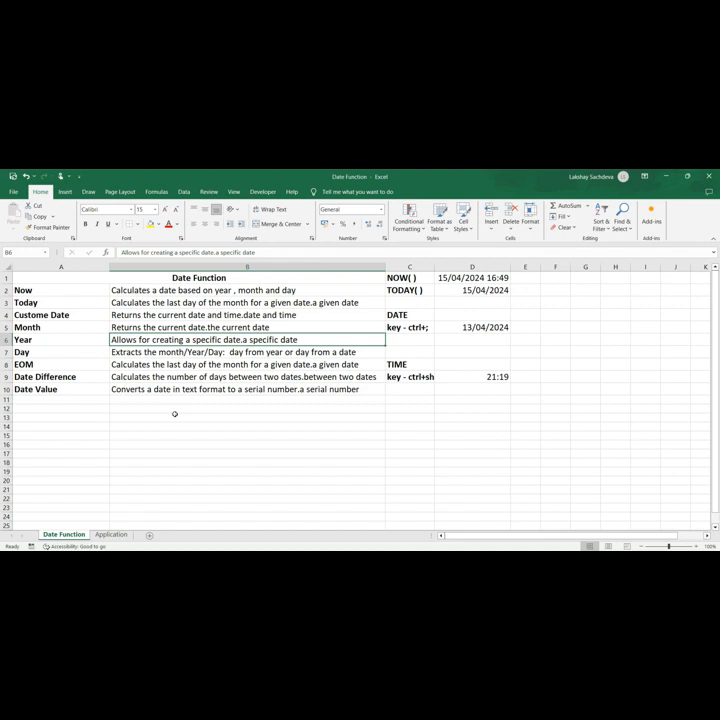
key(Down)
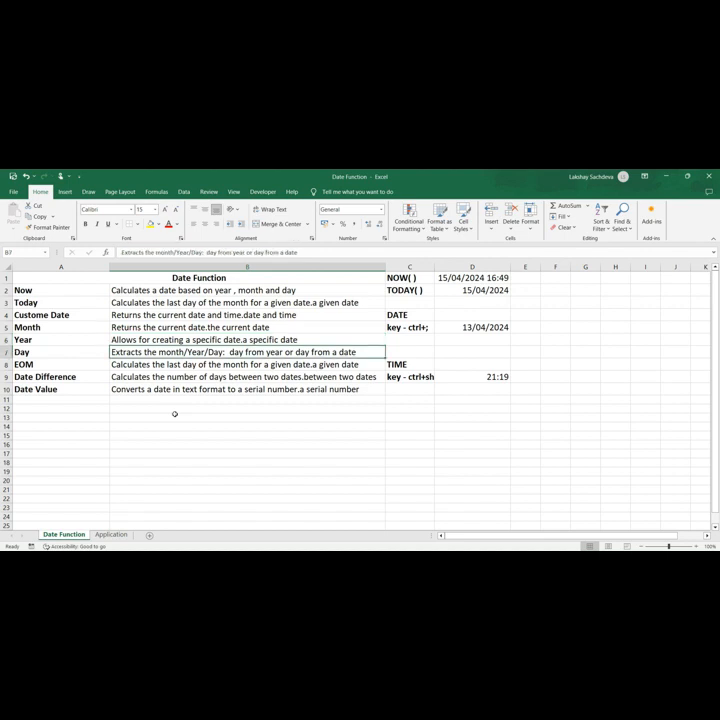
key(Down)
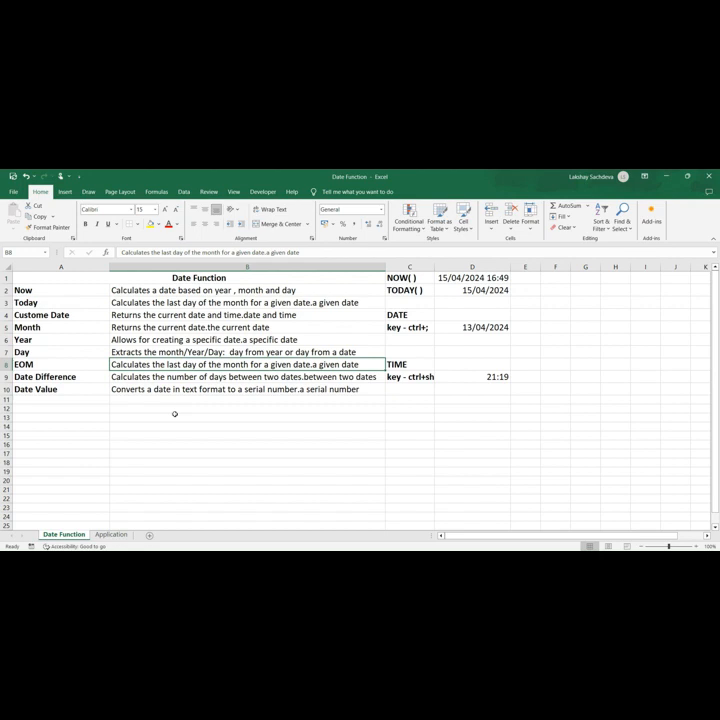
key(Down)
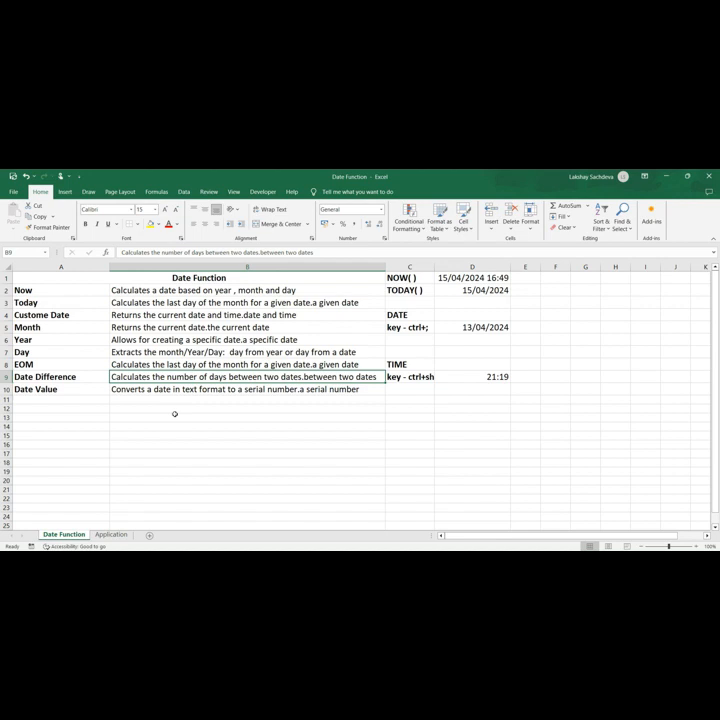
key(Down)
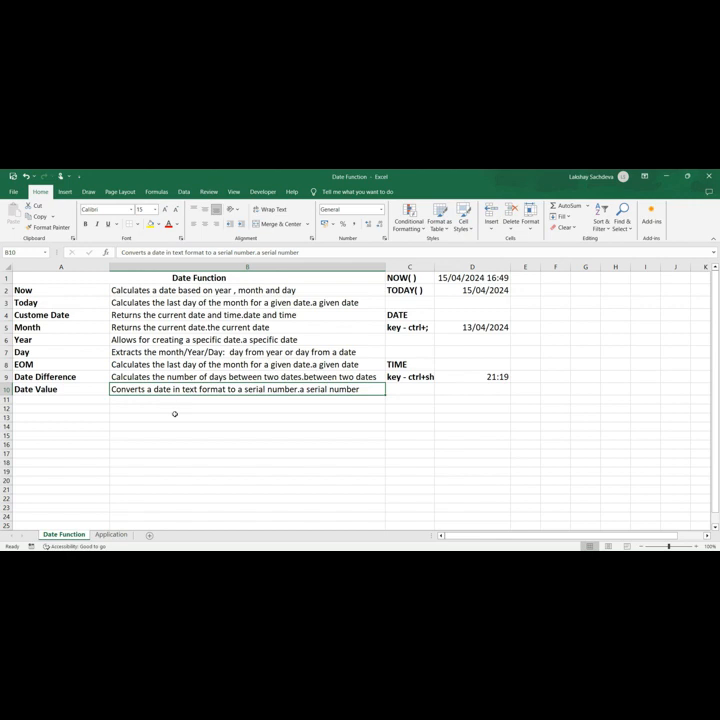
Step: Clear the existing formulas from cells D1 and D2 beside the NOW( ) and TODAY( ) labels
key(Up)
key(Right)
key(Right)
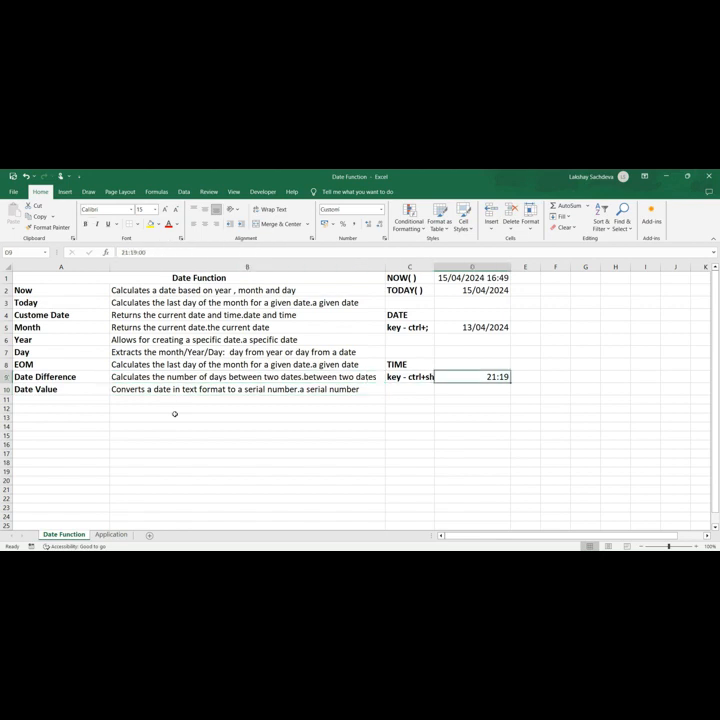
key(Up)
key(Up)
key(Up)
key(Up)
key(Up)
key(Up)
key(Up)
key(Up)
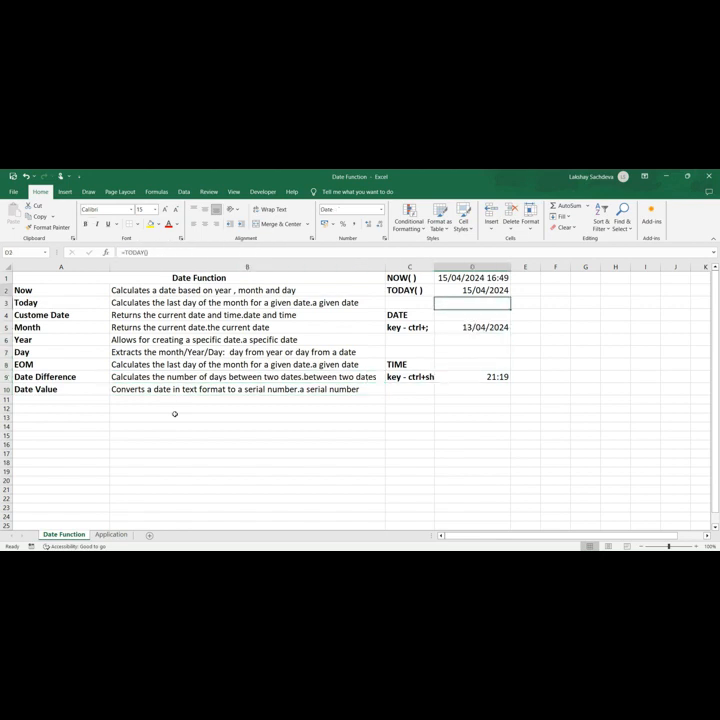
key(Down)
key(Up)
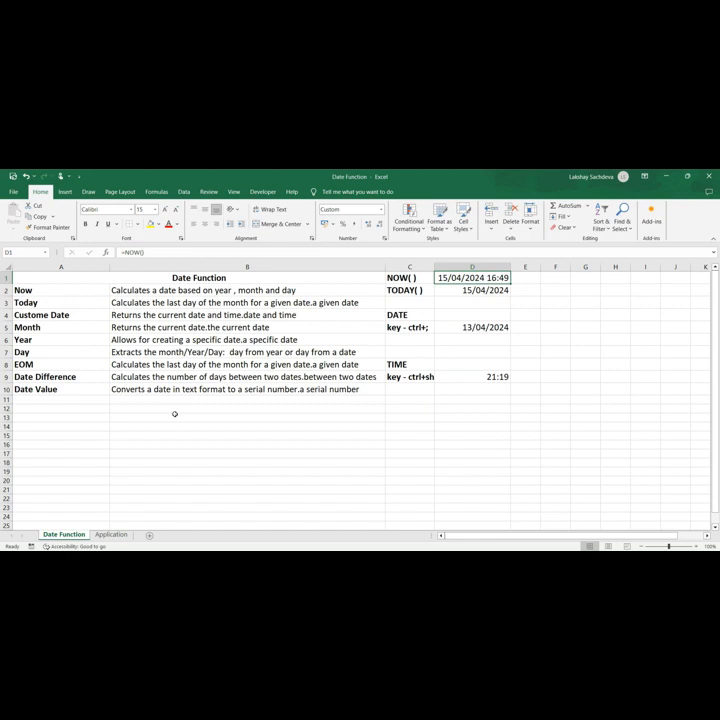
key(shift+Down)
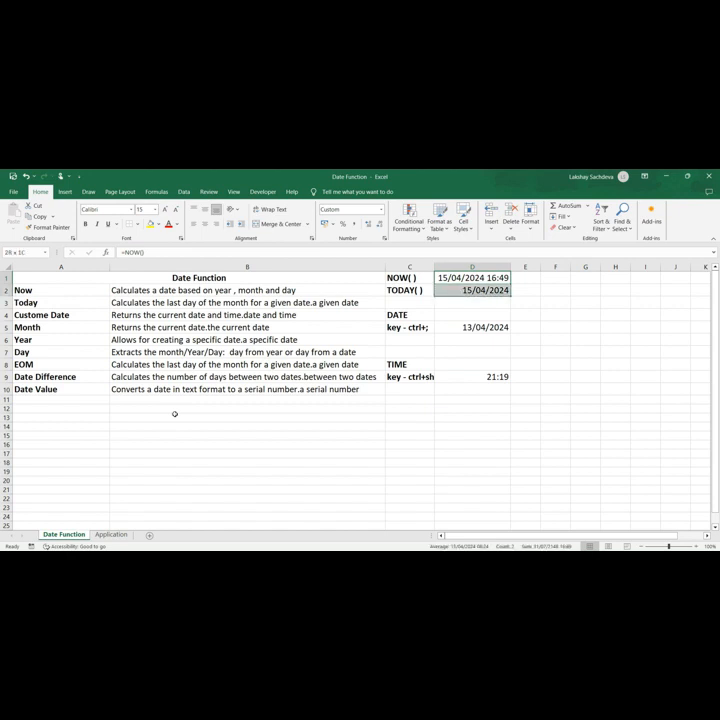
key(Delete)
key(shift+Up)
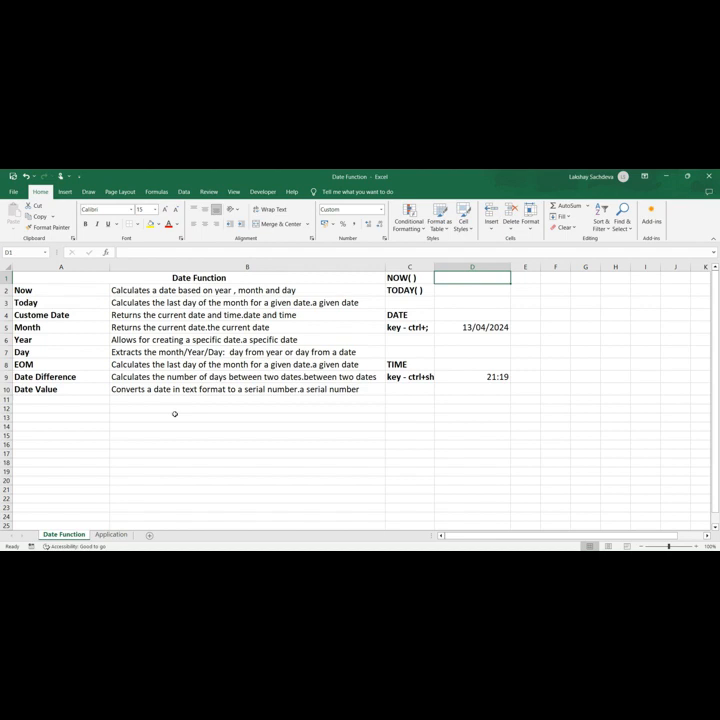
Step: Enter the formula =now() in cell D1 for the current date and time
text(=now)
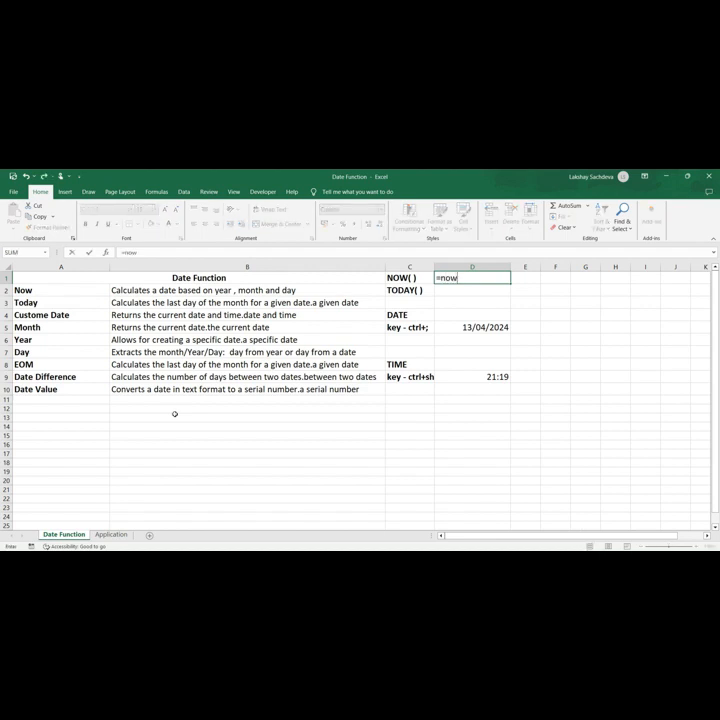
text(())
key(Return)
key(Up)
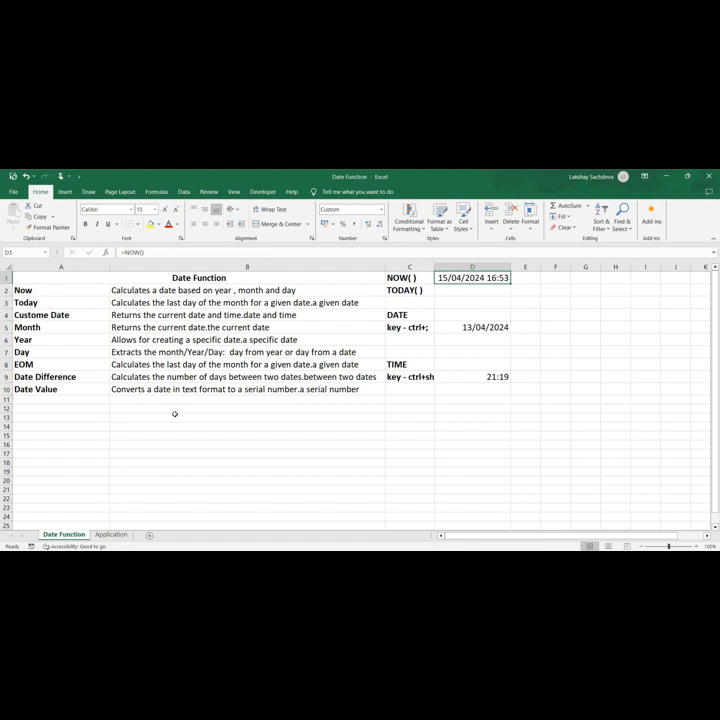
Step: Enter the formula =today() in cell D2 for the current date
key(Down)
text(=)
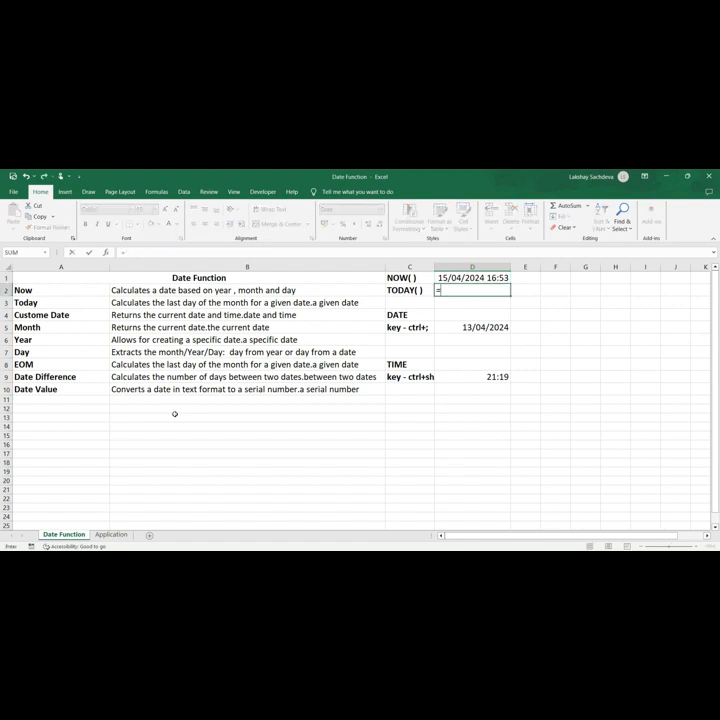
text(today())
key(Return)
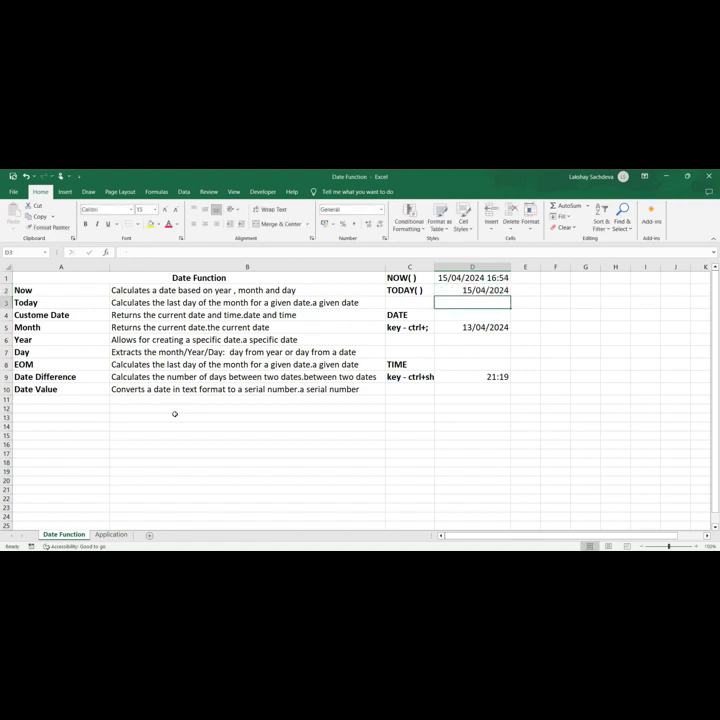
Step: Compare the NOW and TODAY formulas in D1 and D2, and examine the DATE shortcut example below them
key(Up)
key(Up)
key(ctrl+c)
key(Down)
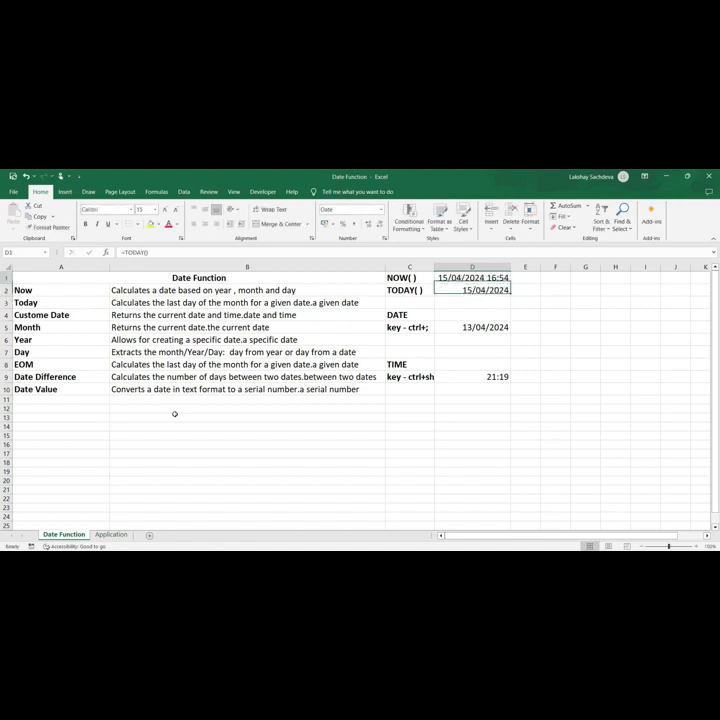
key(Escape)
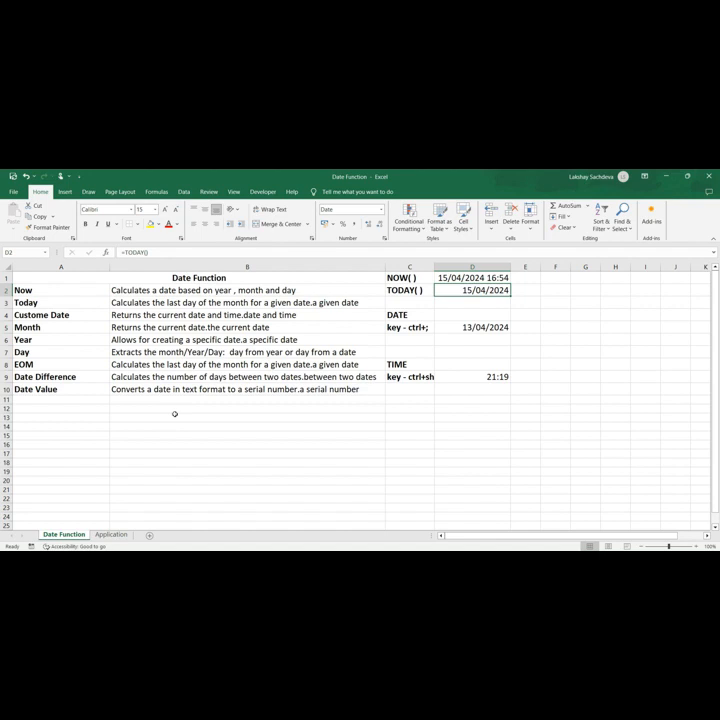
key(Up)
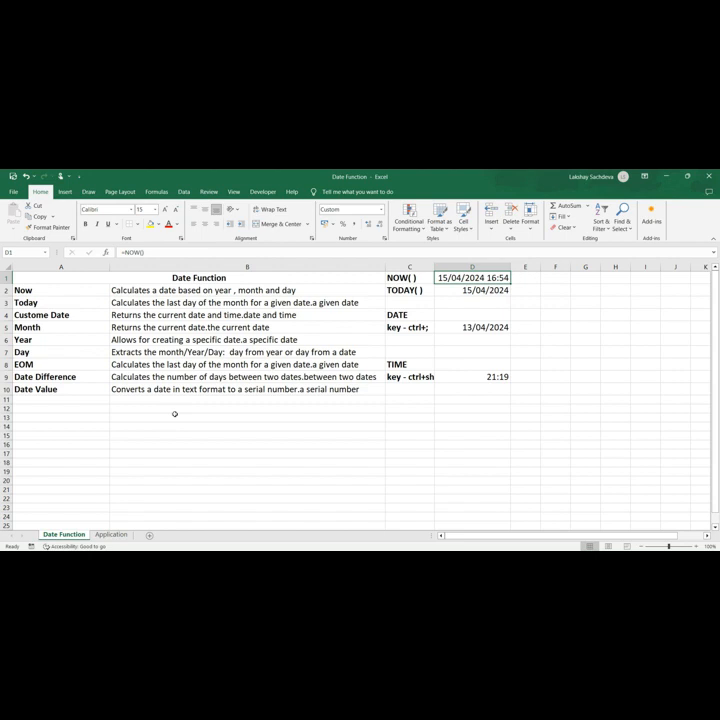
key(Down)
key(Down)
key(Down)
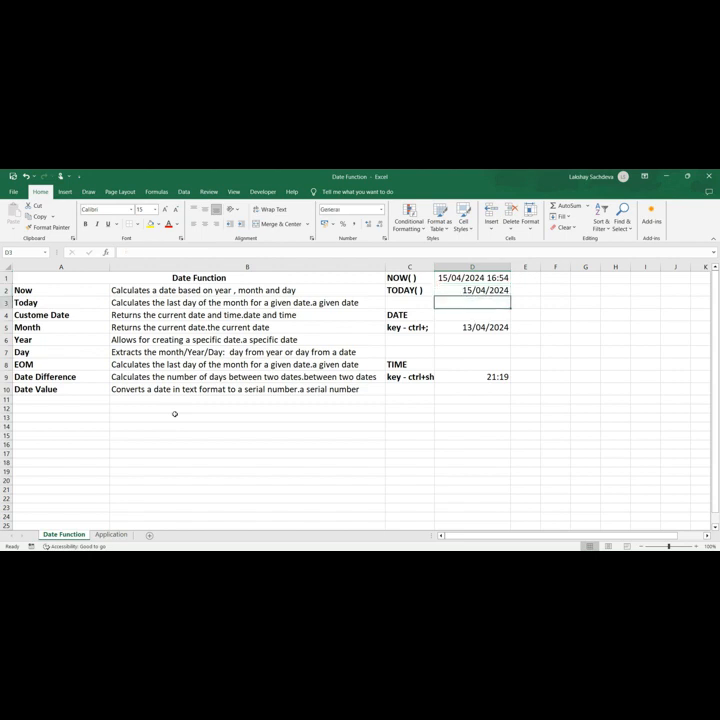
key(Up)
key(Up)
key(Up)
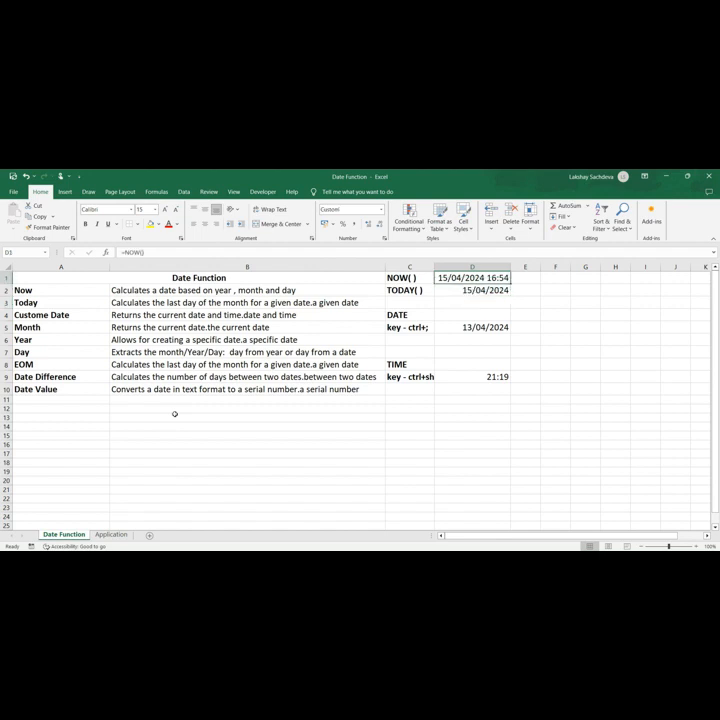
key(Down)
key(Down)
key(Down)
key(Down)
key(Down)
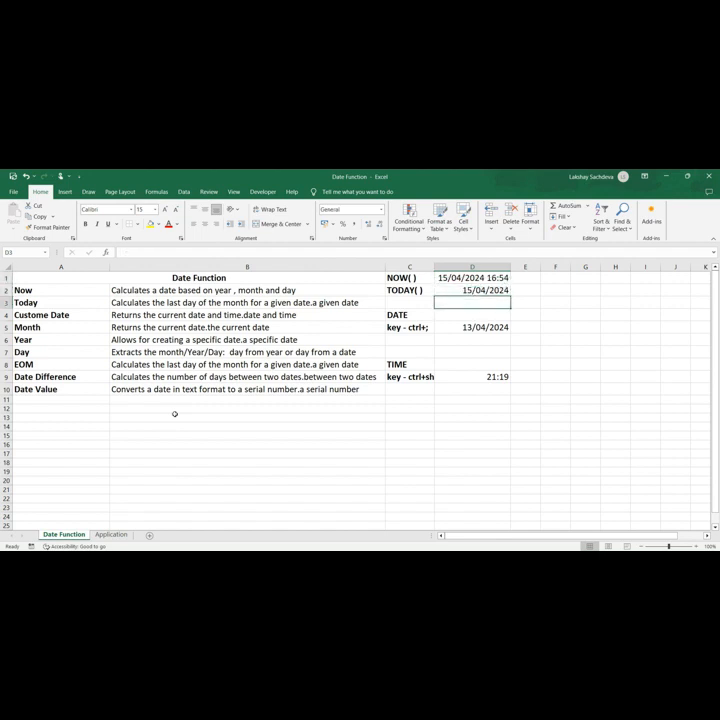
key(Up)
key(Up)
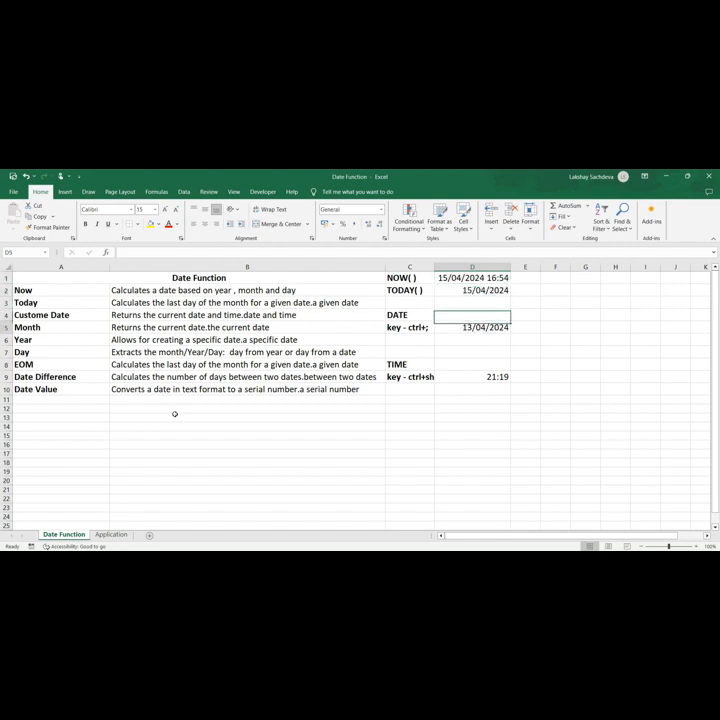
Step: Insert the current date, 15/04/2024, as a static value in cell D4 beside the DATE label
key(Down)
key(Up)
key(Left)
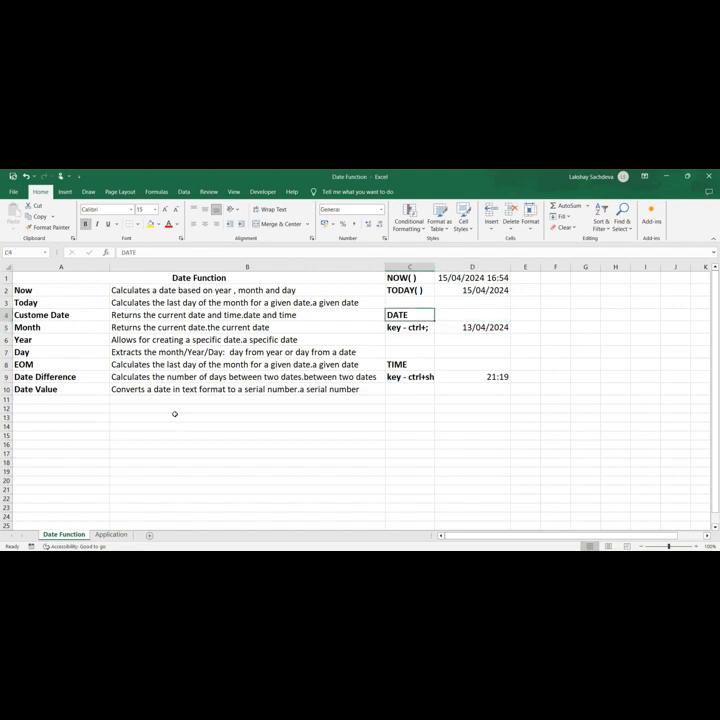
key(Right)
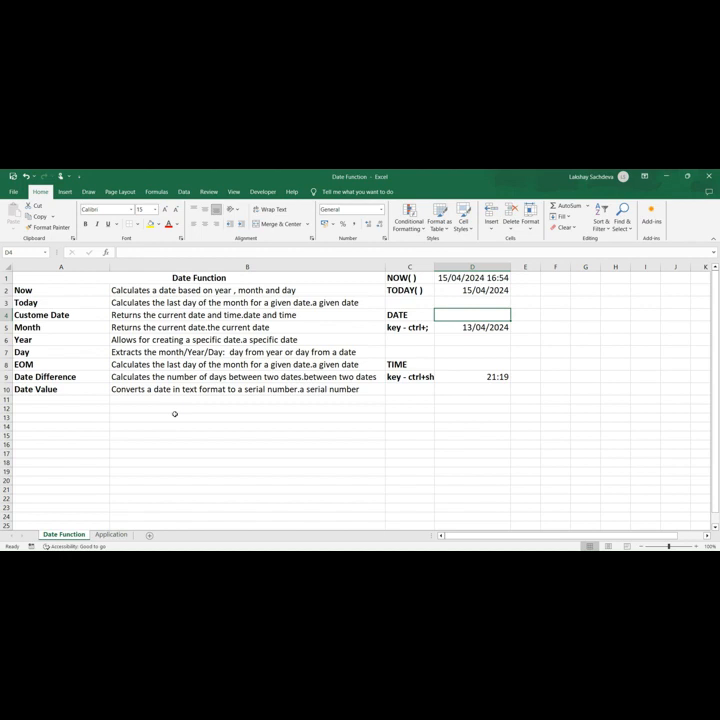
key(ctrl+semicolon)
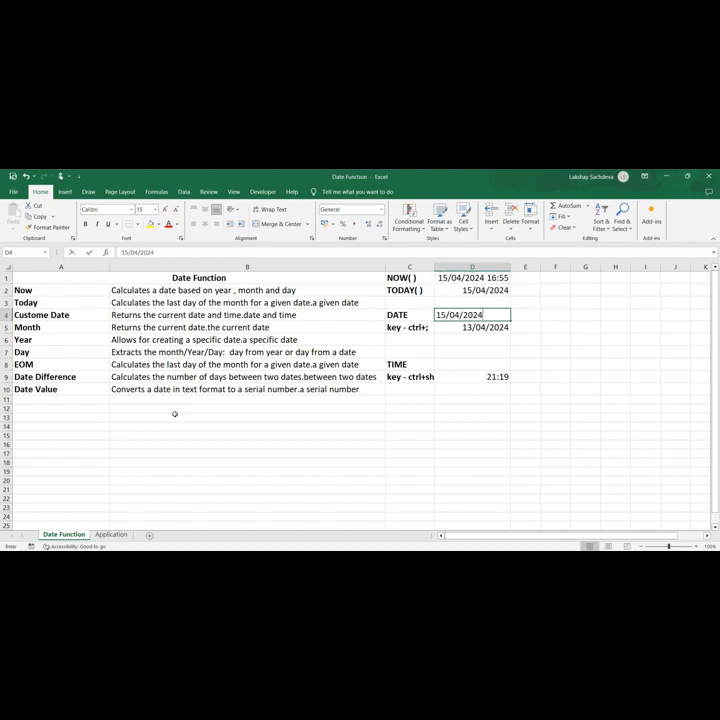
key(Return)
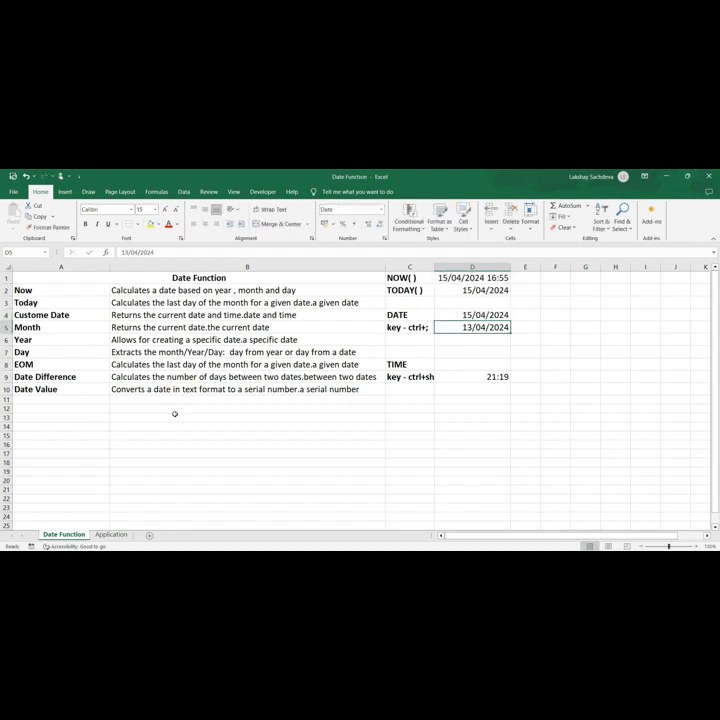
key(Up)
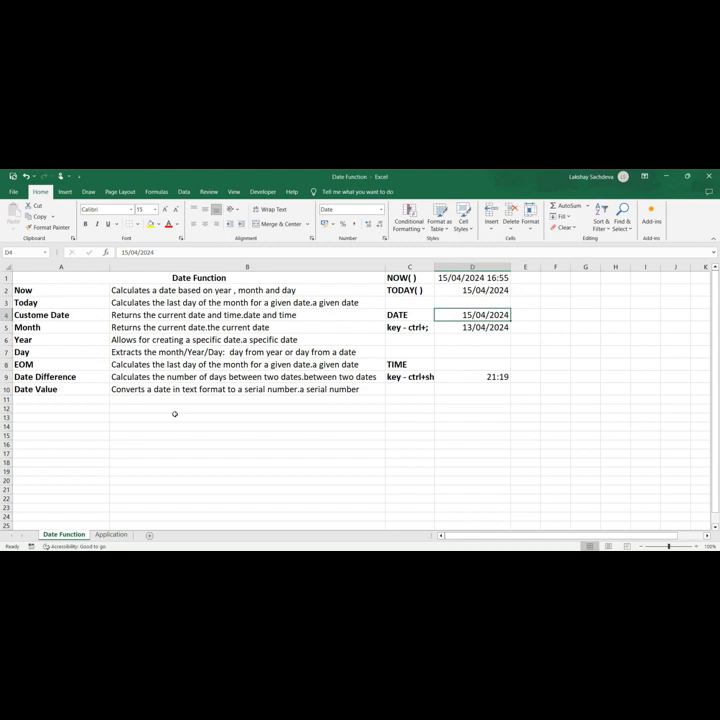
Step: Insert the current time, 16:55, as a static value in cell D8 beside the TIME label
key(Down)
key(Down)
key(Down)
key(Down)
key(Down)
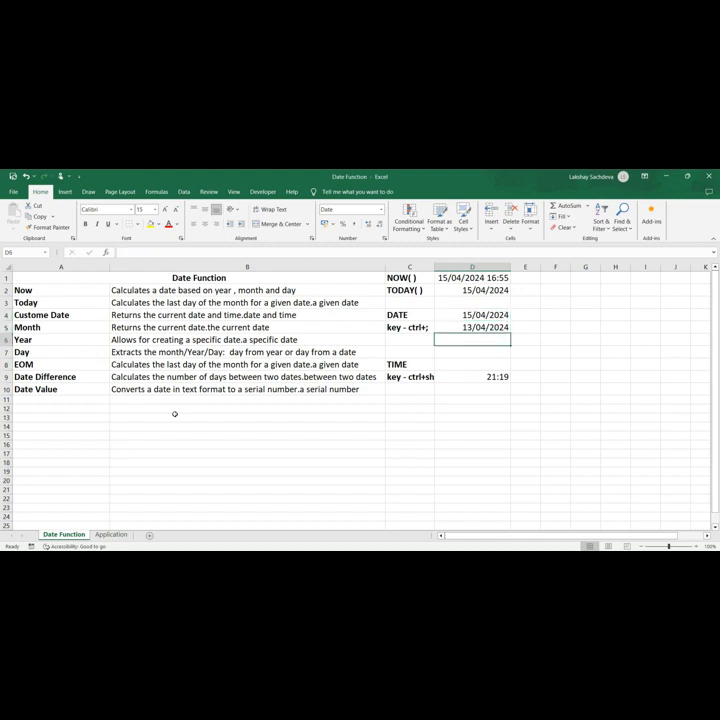
key(Left)
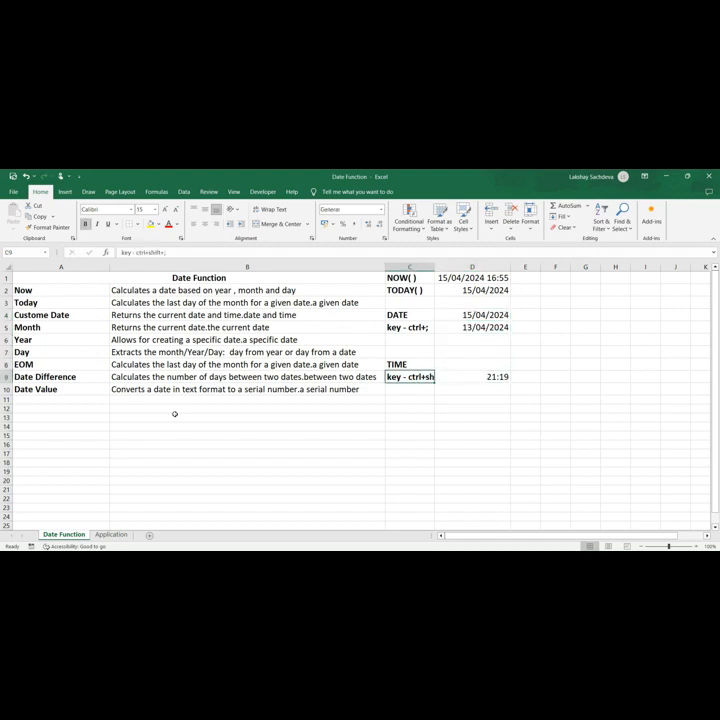
key(Right)
key(Up)
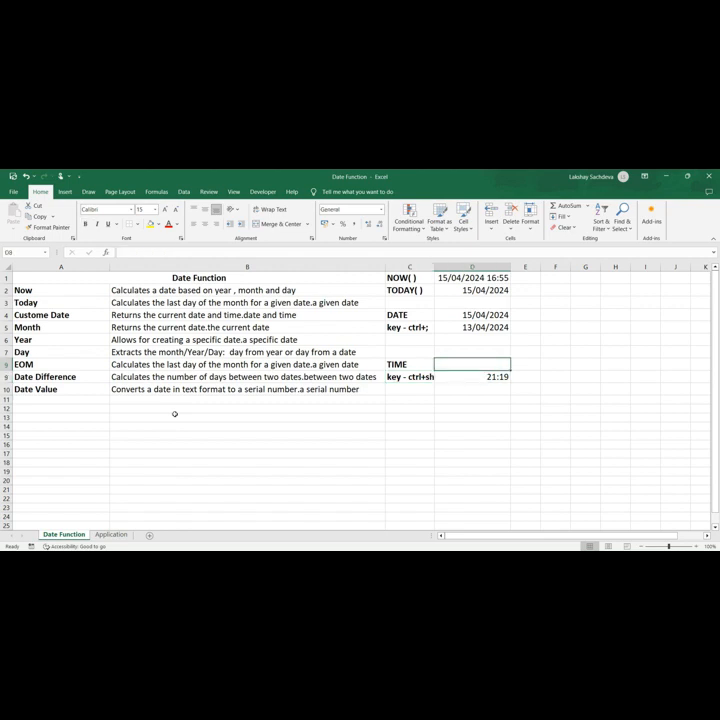
key(ctrl+1)
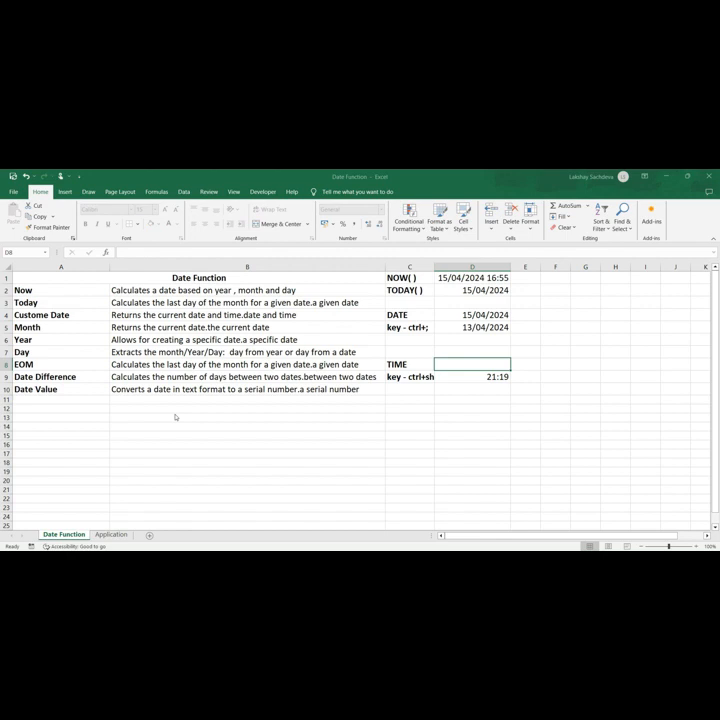
click(471, 352)
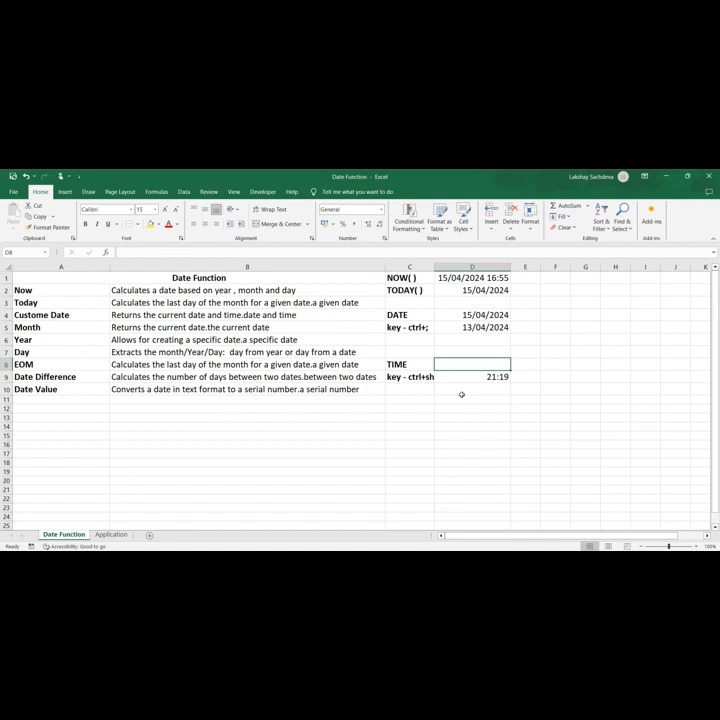
key(ctrl+1)
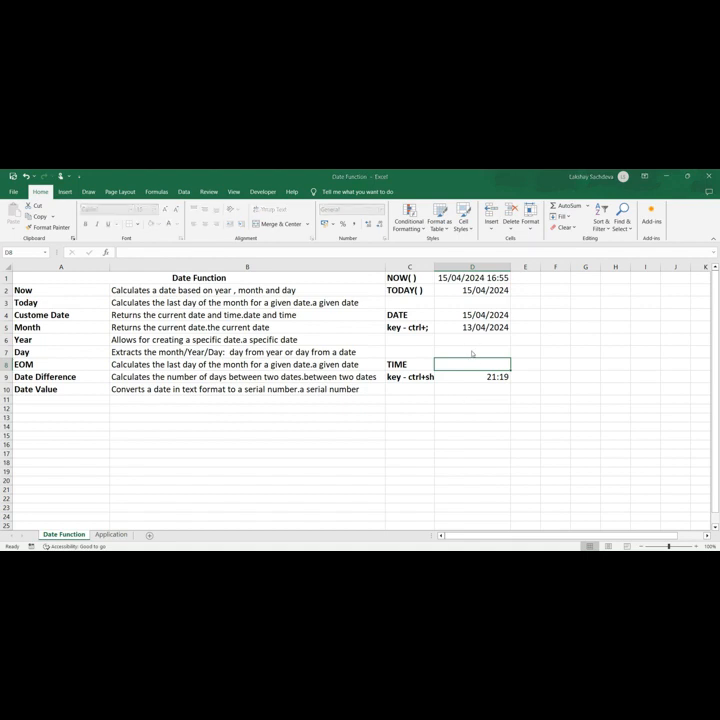
click(472, 352)
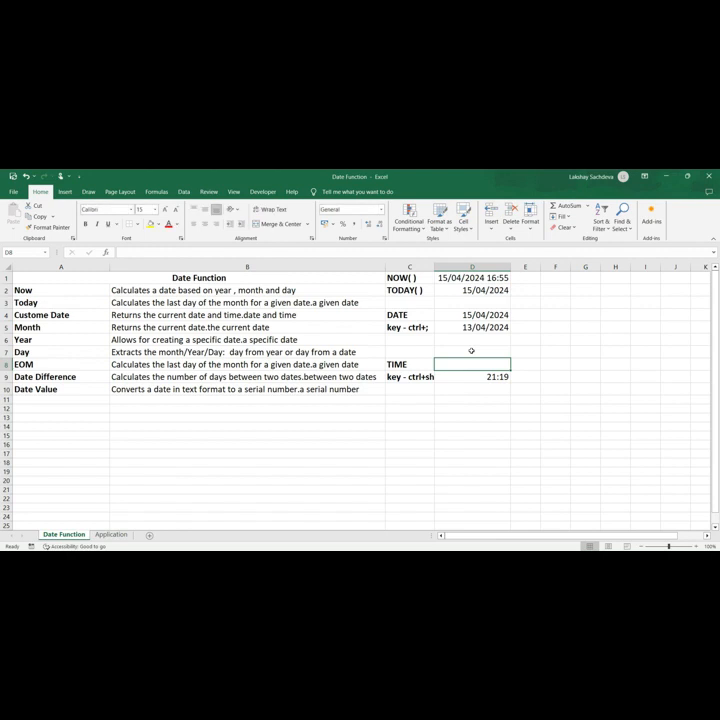
key(ctrl+shift+semicolon)
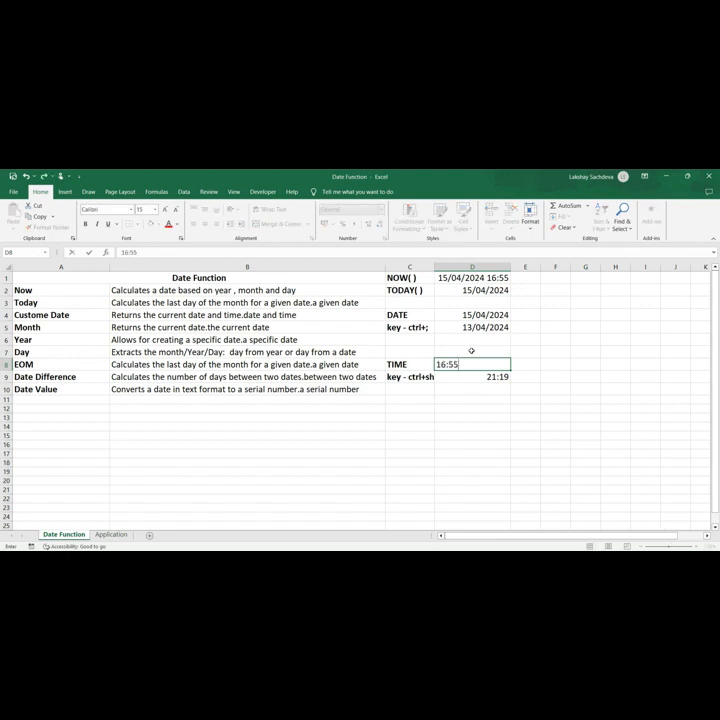
key(ctrl+Return)
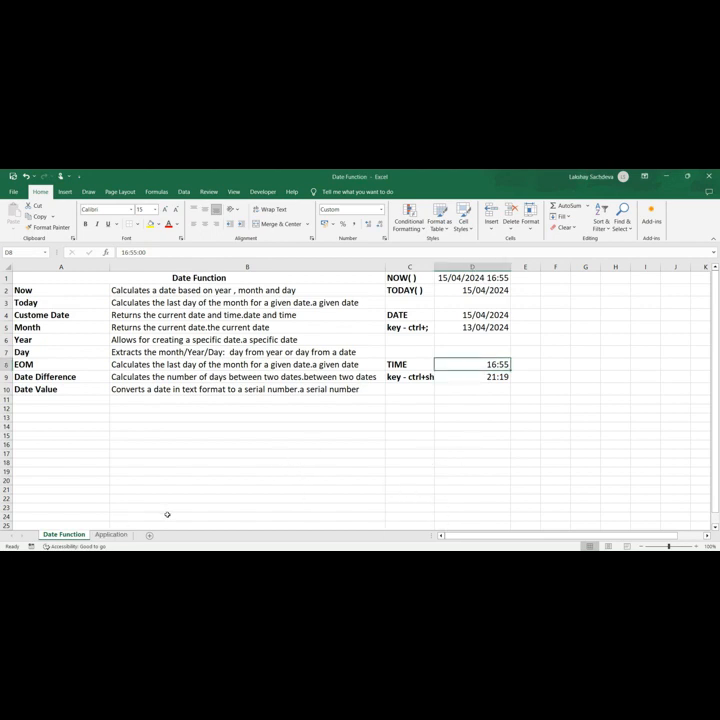
Step: Switch to the Application sheet and close the Accessibility pane
click(98, 546)
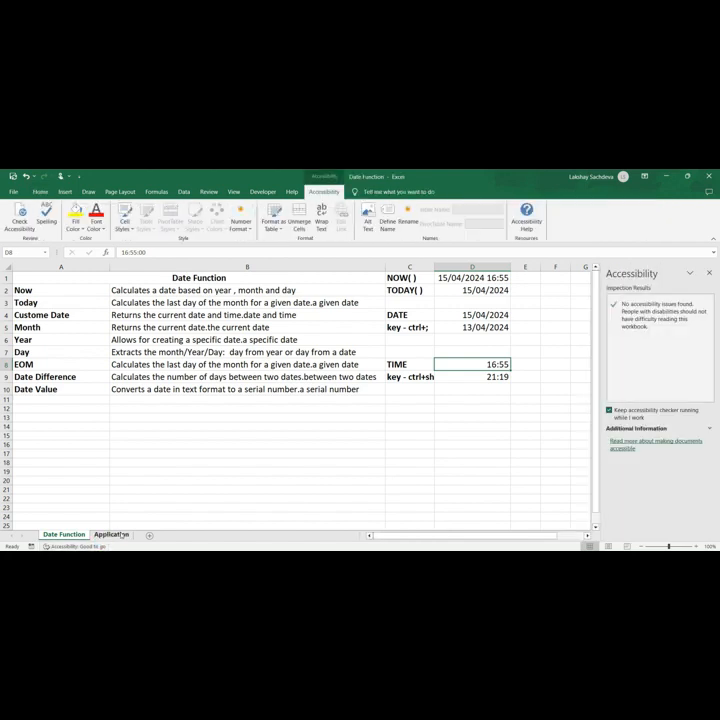
click(118, 535)
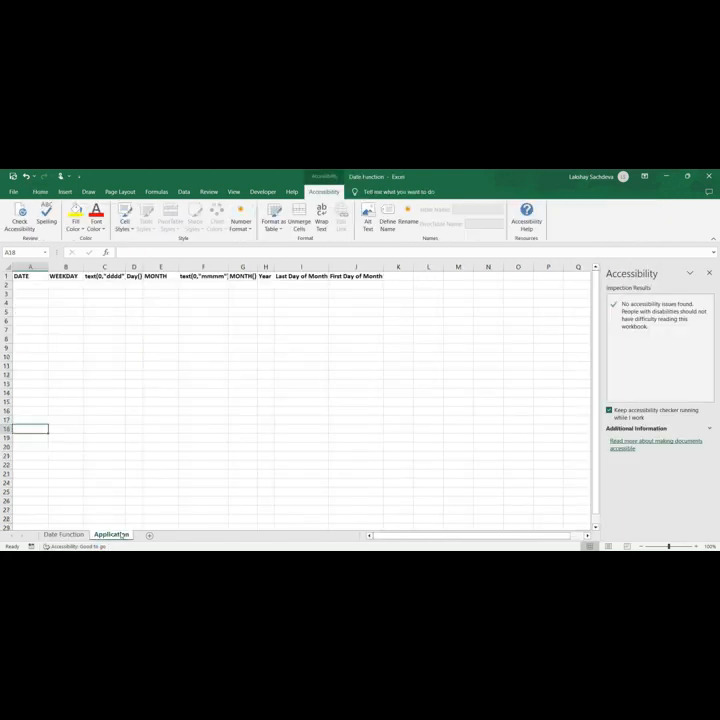
click(710, 273)
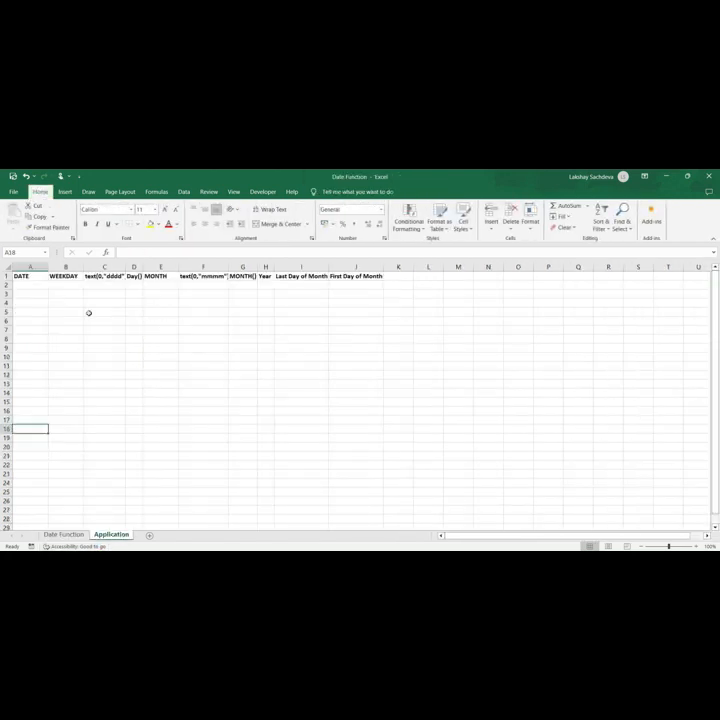
click(19, 287)
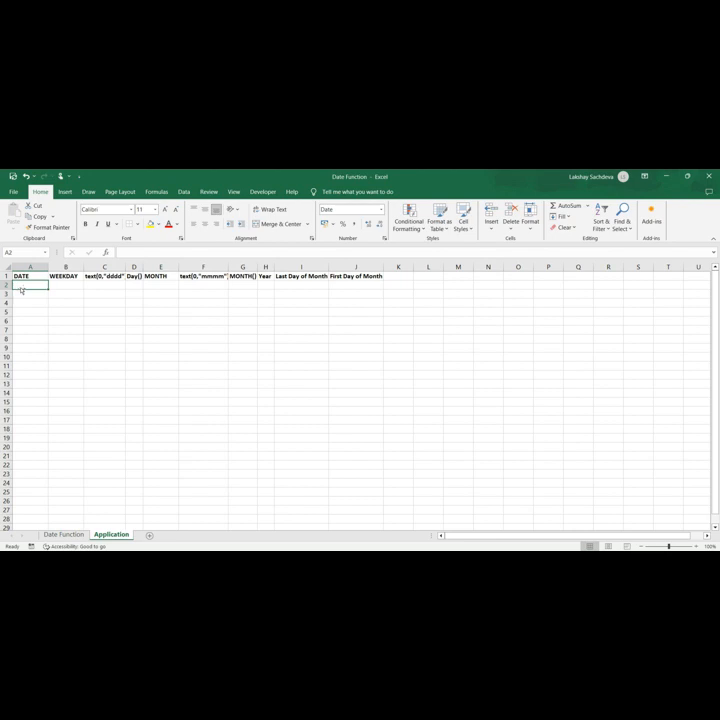
key(ctrl+shift+semicolon)
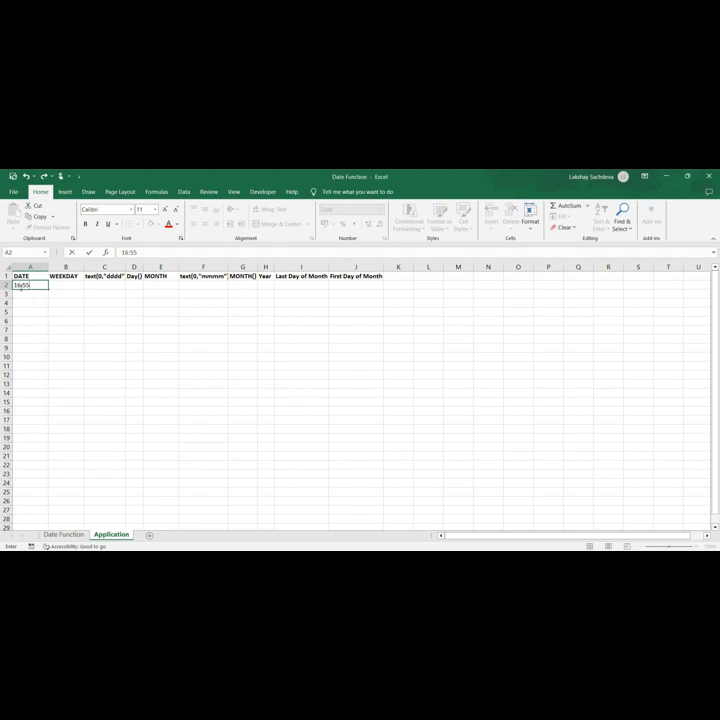
key(BackSpace)
key(BackSpace)
key(BackSpace)
key(BackSpace)
key(BackSpace)
key(Escape)
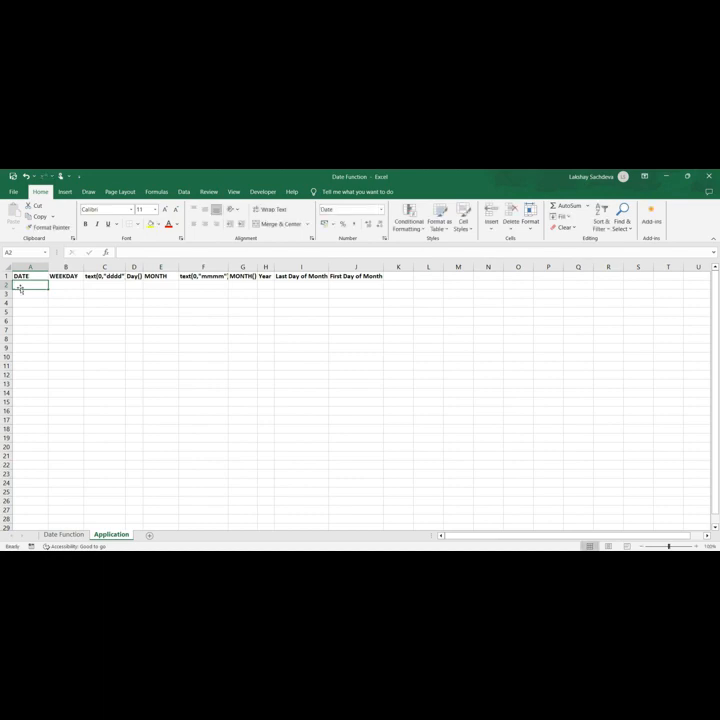
Step: Enter 15/04/2024 in cell A2 of the Application sheet and fill the date series down to A17
click(62, 538)
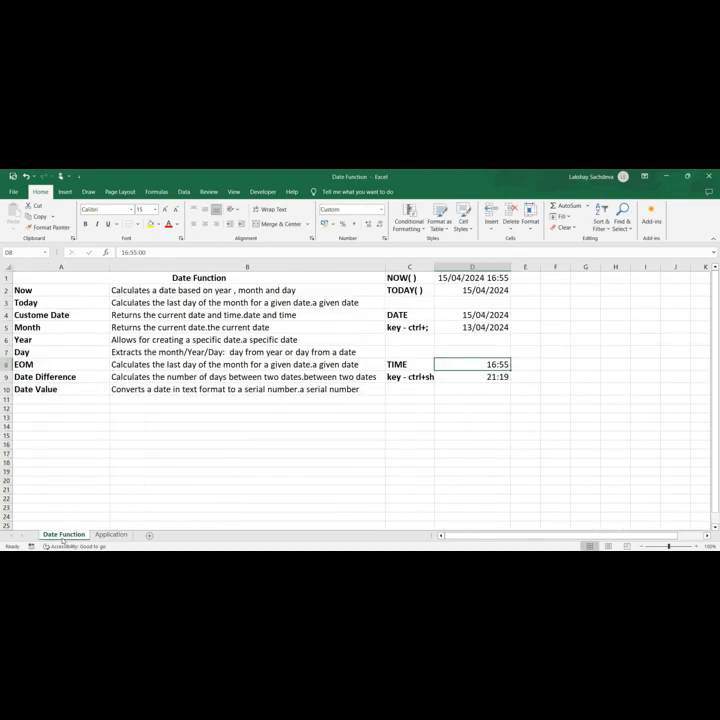
click(121, 537)
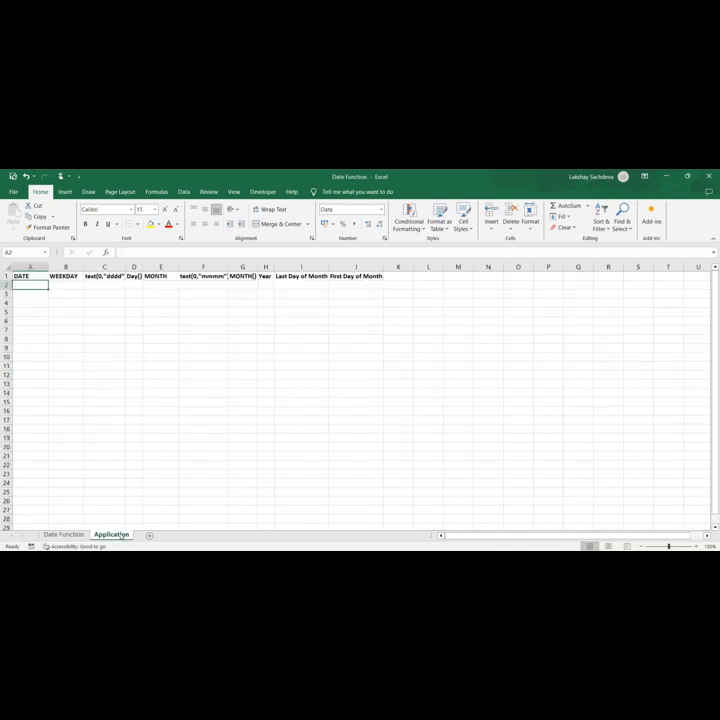
text(15/04/2024)
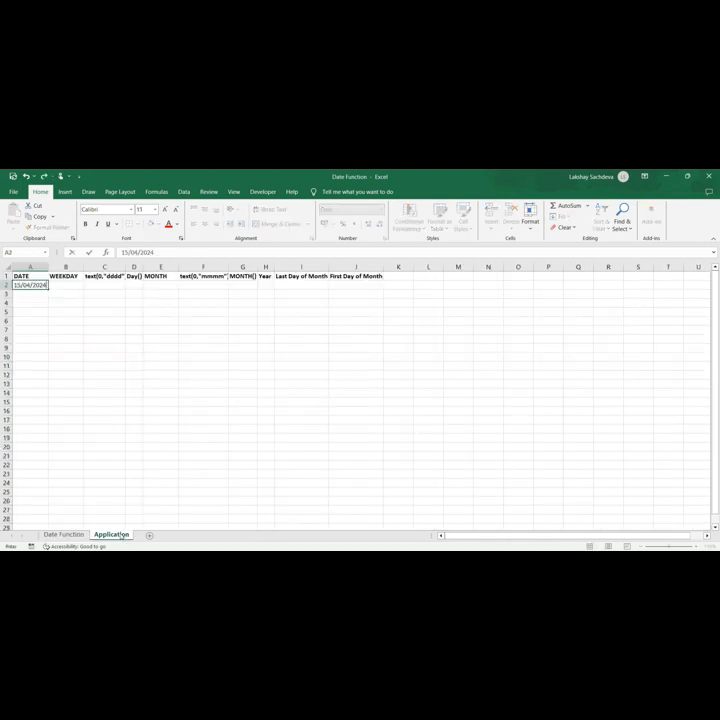
key(Return)
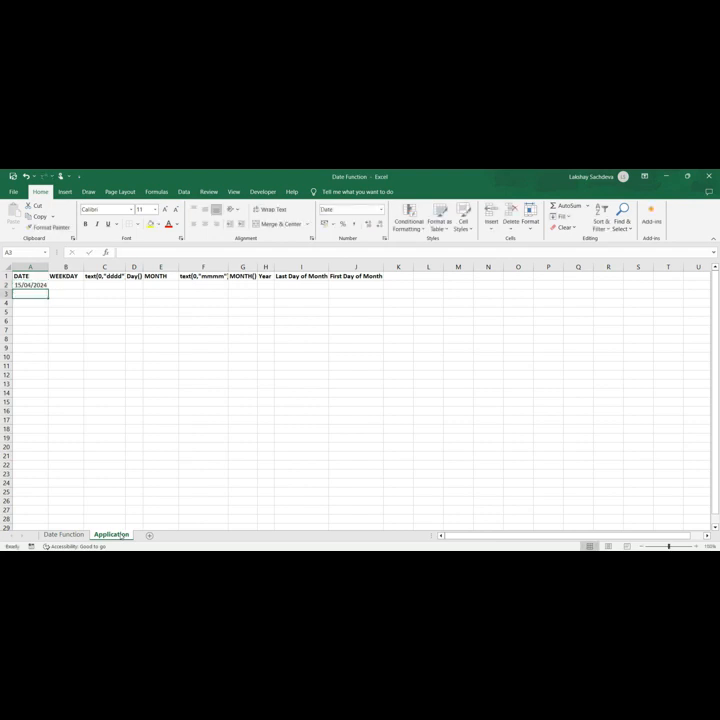
key(Up)
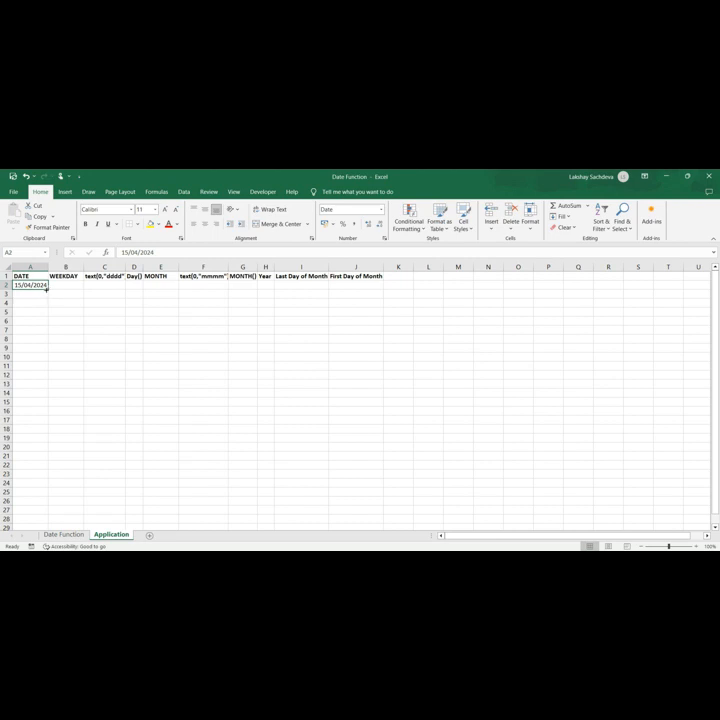
drag(46, 290, 34, 424)
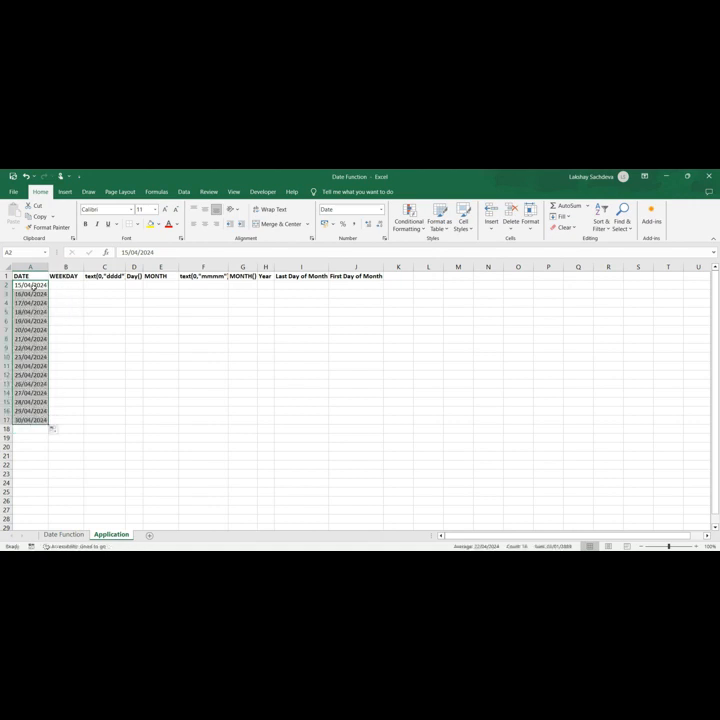
Step: Try the formula =DAY(A2) in cell B2 under the WEEKDAY heading
click(71, 288)
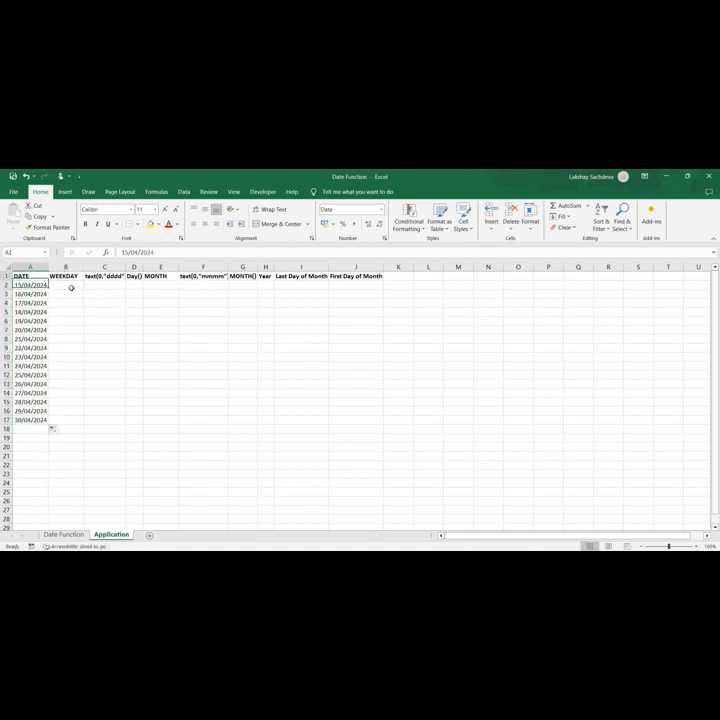
key(Up)
click(72, 289)
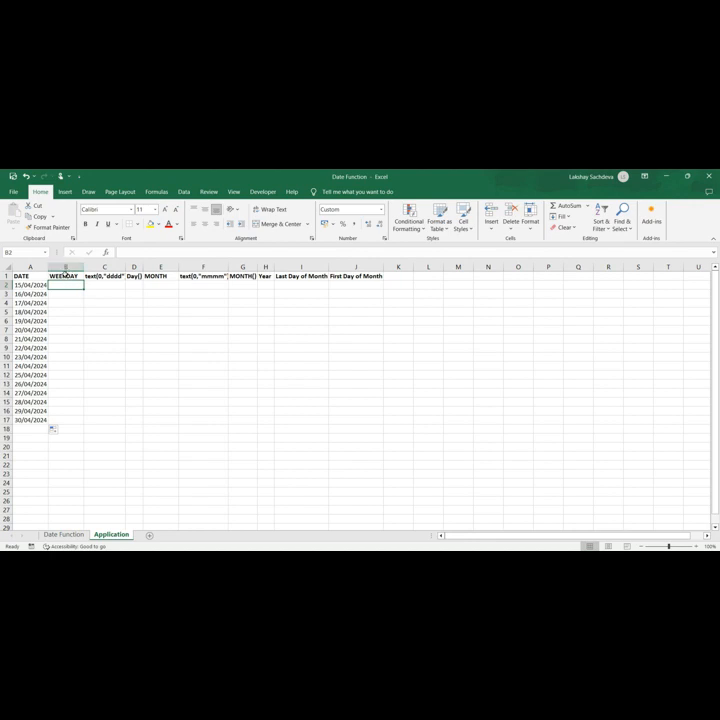
text(=)
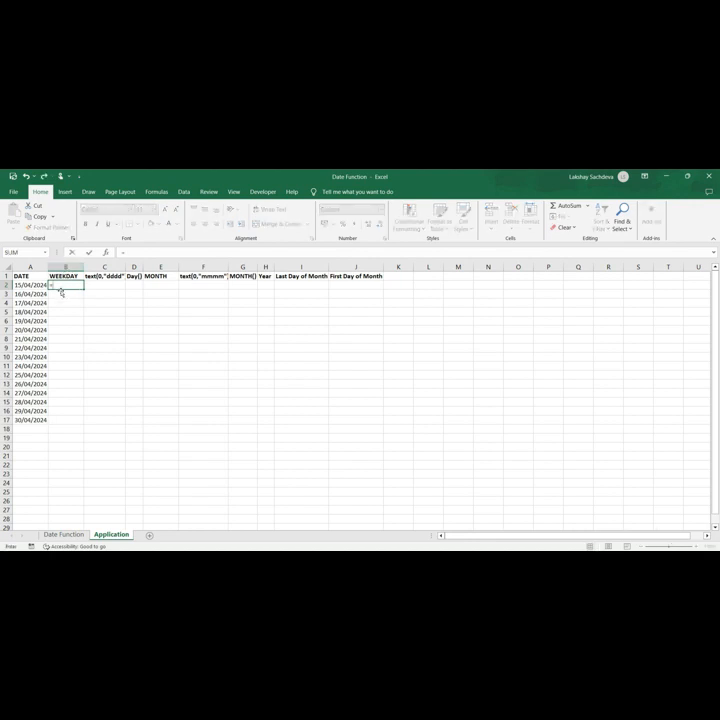
text(day)
key(Tab)
click(20, 285)
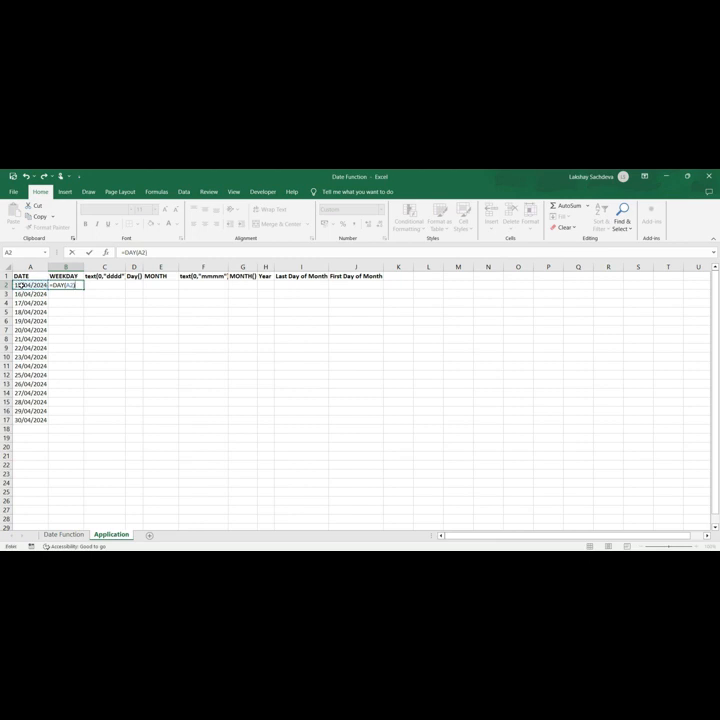
text())
key(Return)
key(Up)
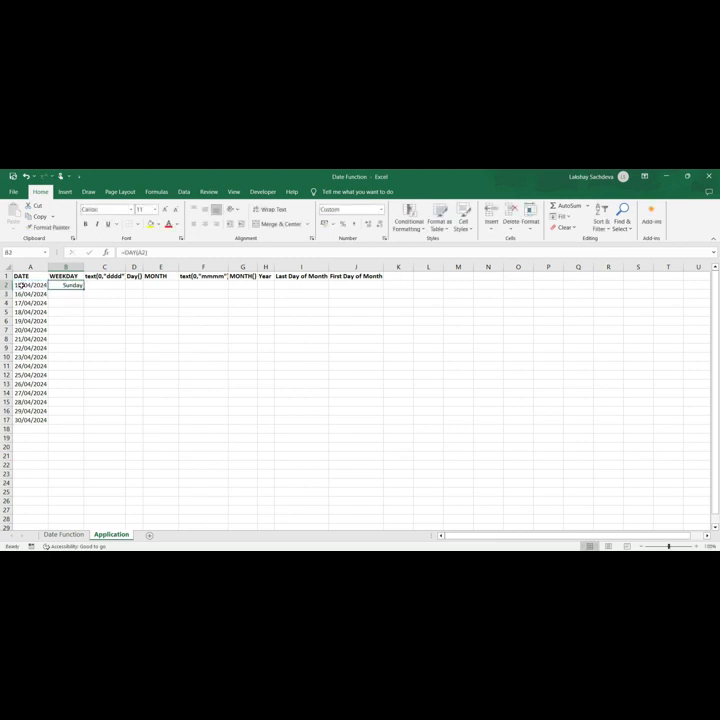
key(Left)
key(Right)
key(alt+Tab)
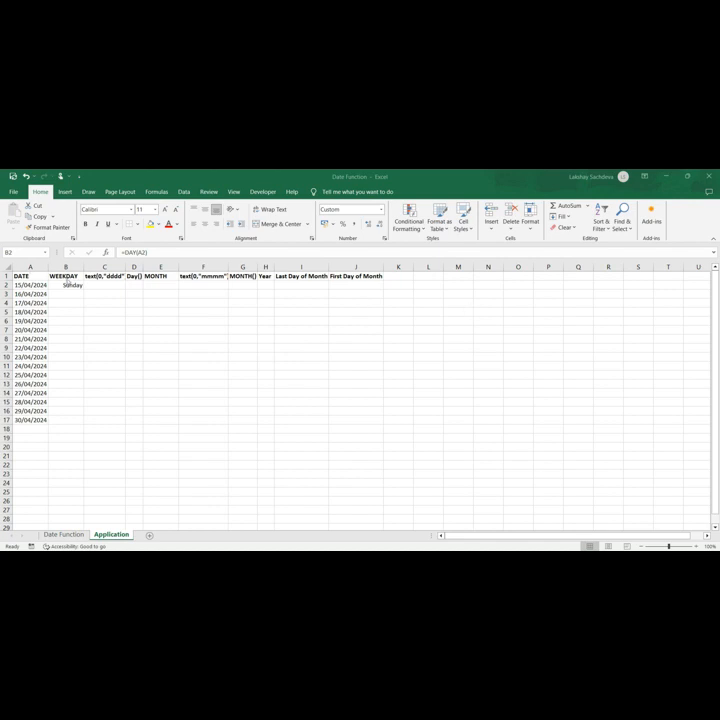
click(66, 284)
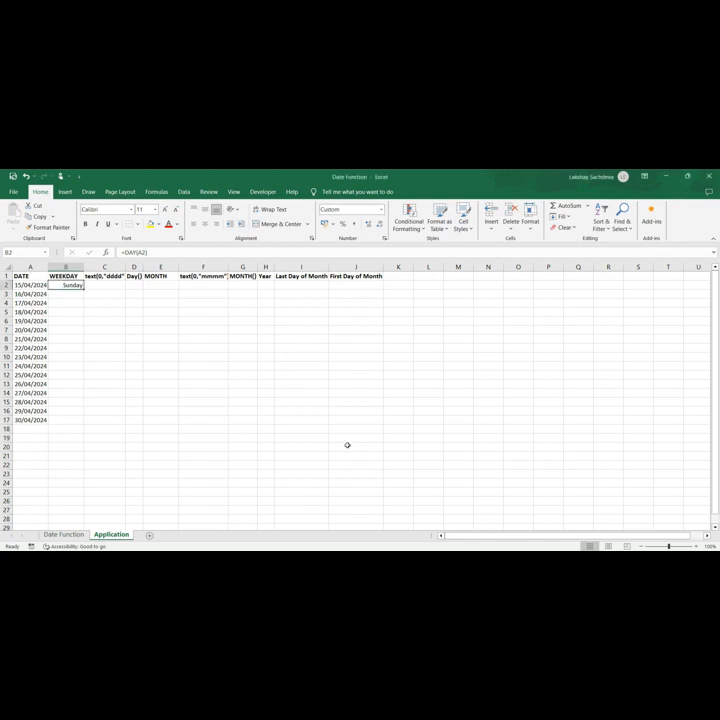
key(alt+Tab)
Step: Enter the formula =+A2 in cell B2 under WEEKDAY, displaying the date as a short weekday name
click(34, 286)
key(Right)
text(=)
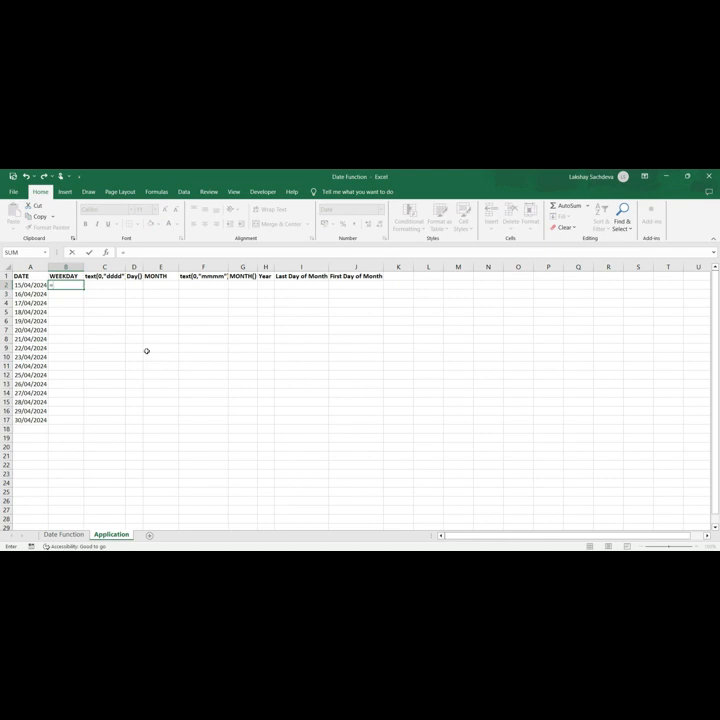
text(+Q)
key(BackSpace)
text(a2)
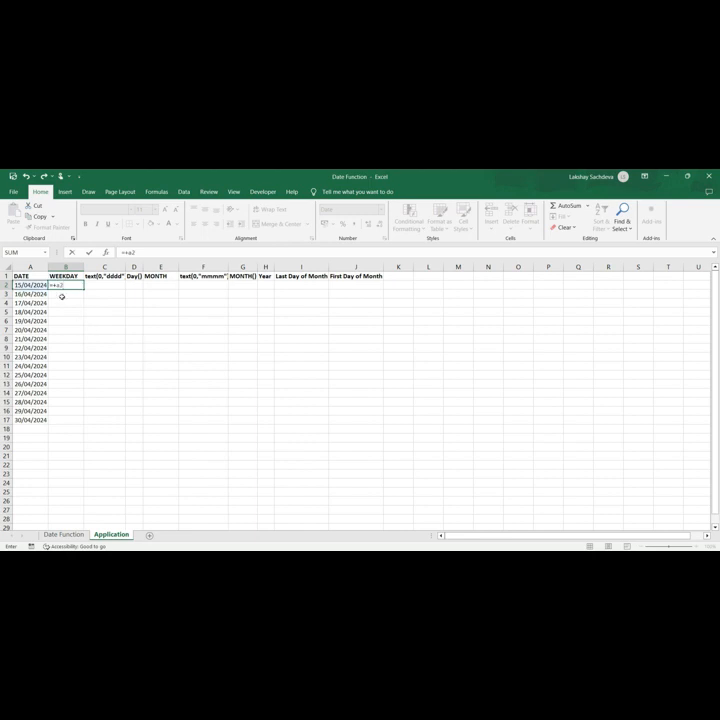
key(ctrl+Return)
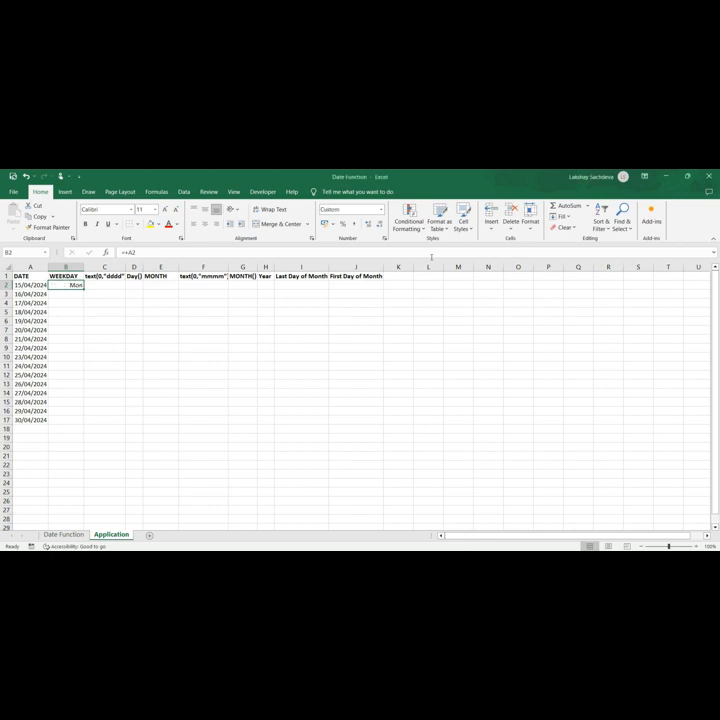
Step: Copy the weekday formula from B2 down to B17 and centre the values in the range
key(ctrl+c)
key(Left)
key(ctrl+Down)
key(Right)
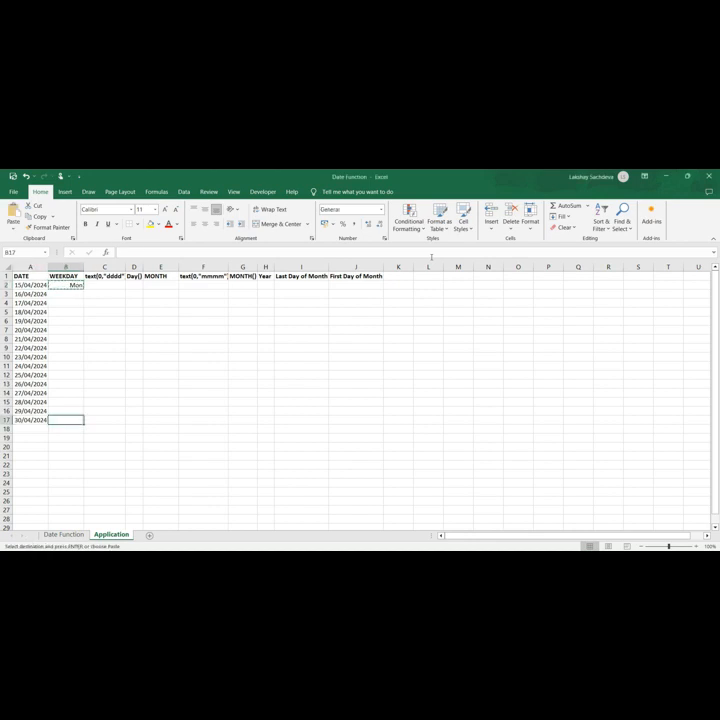
key(ctrl+shift+Up)
key(ctrl+v)
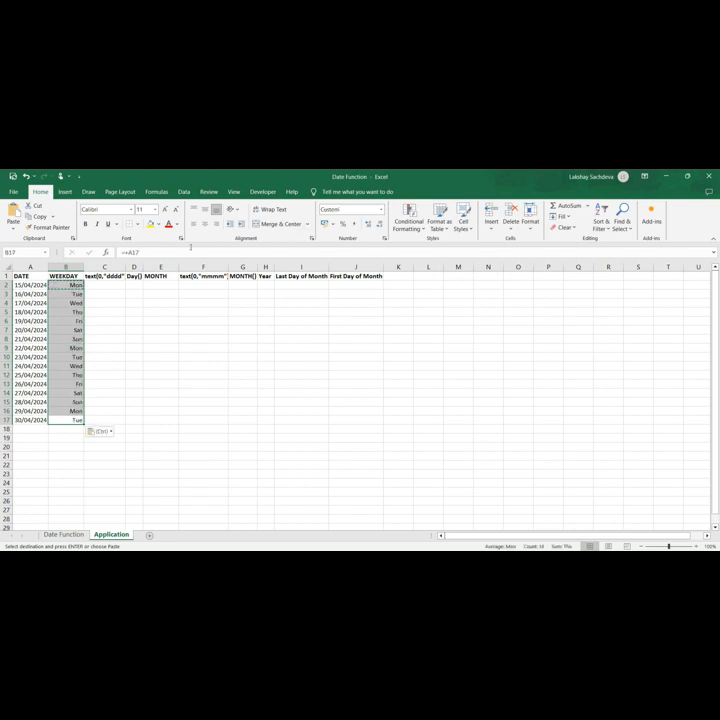
click(205, 225)
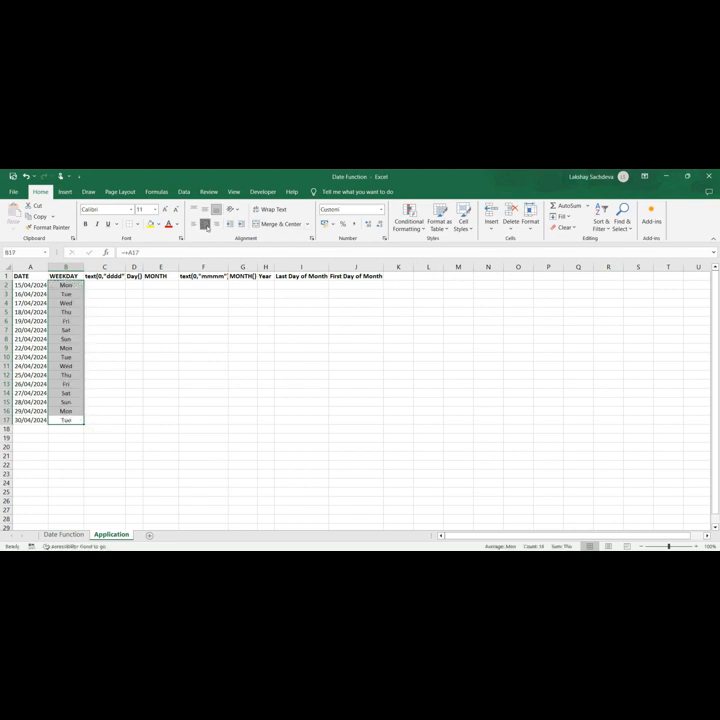
click(60, 286)
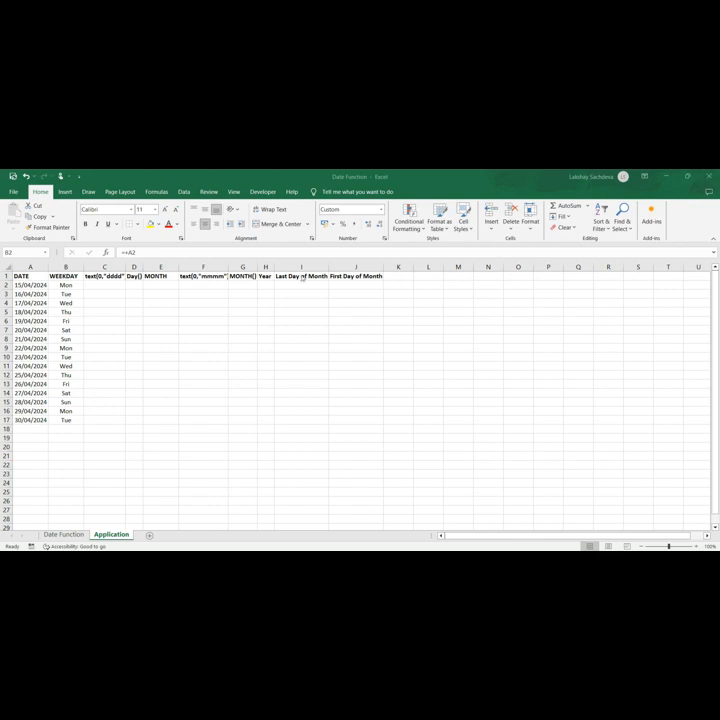
Step: Enter the formula =TEXT(A2,"dddd") in cell C2 to derive the full weekday name
click(88, 285)
click(100, 286)
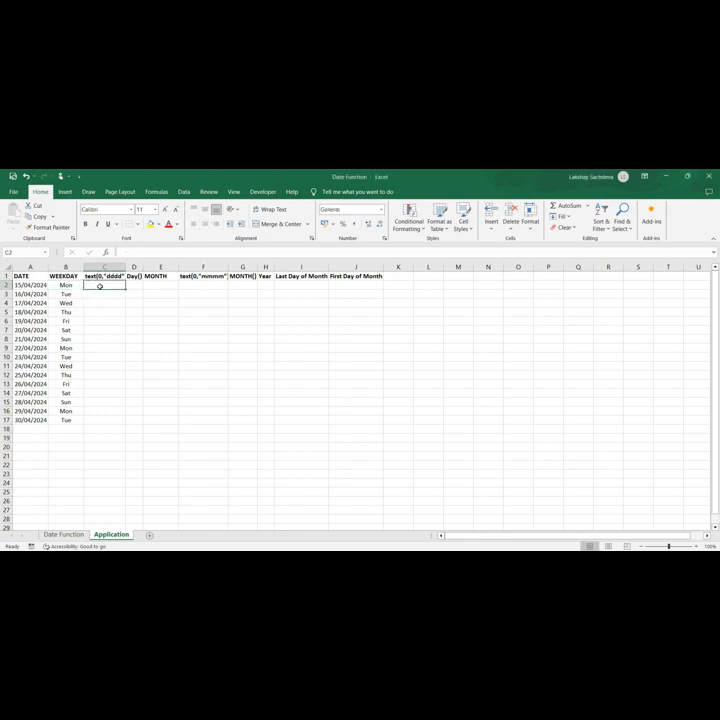
text(=)
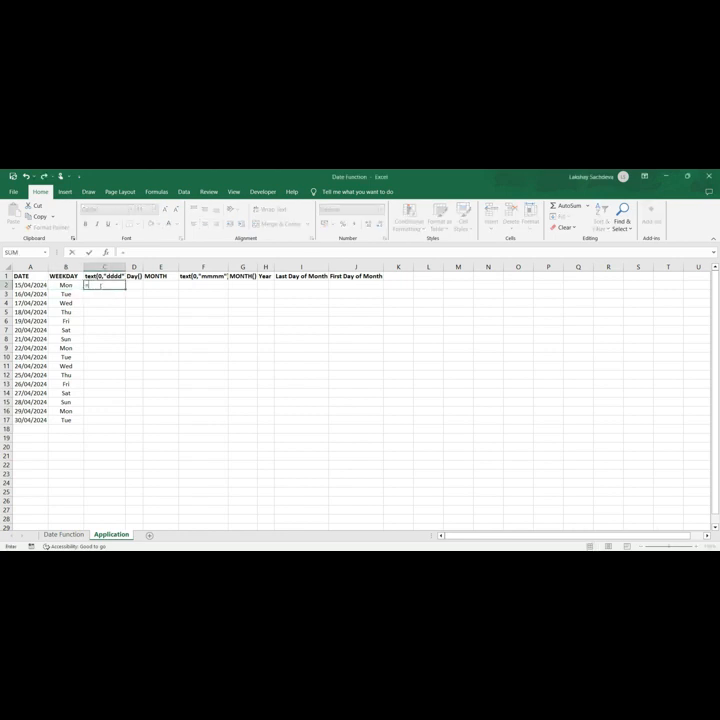
text(text)
key(Tab)
click(27, 285)
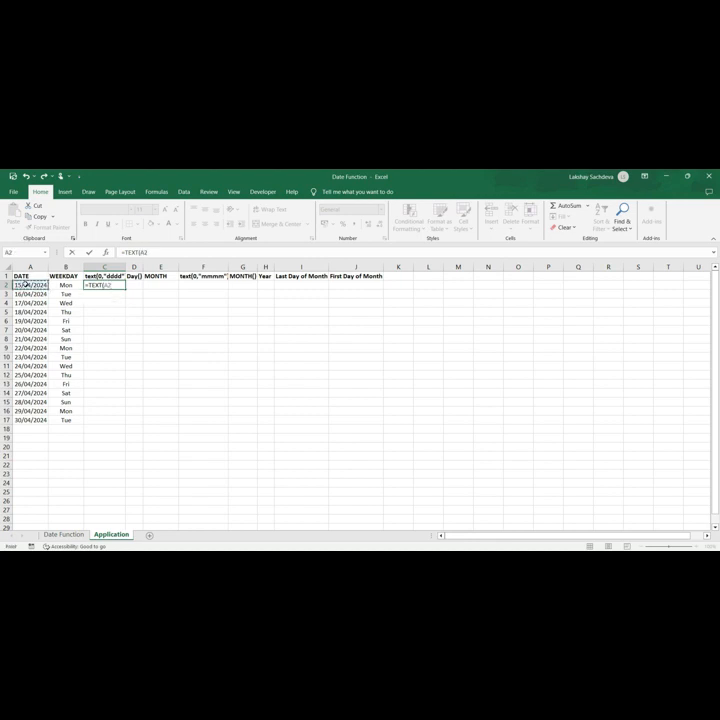
text(,"dddd)
text("))
key(Left)
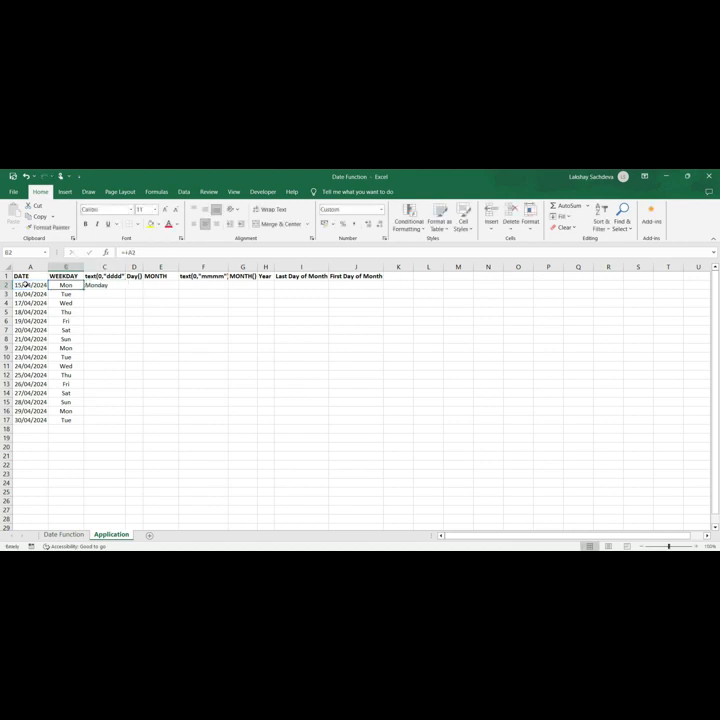
Step: Copy the TEXT formula from C2 down to C17 and clear the copy selection
key(Up)
key(Right)
key(Down)
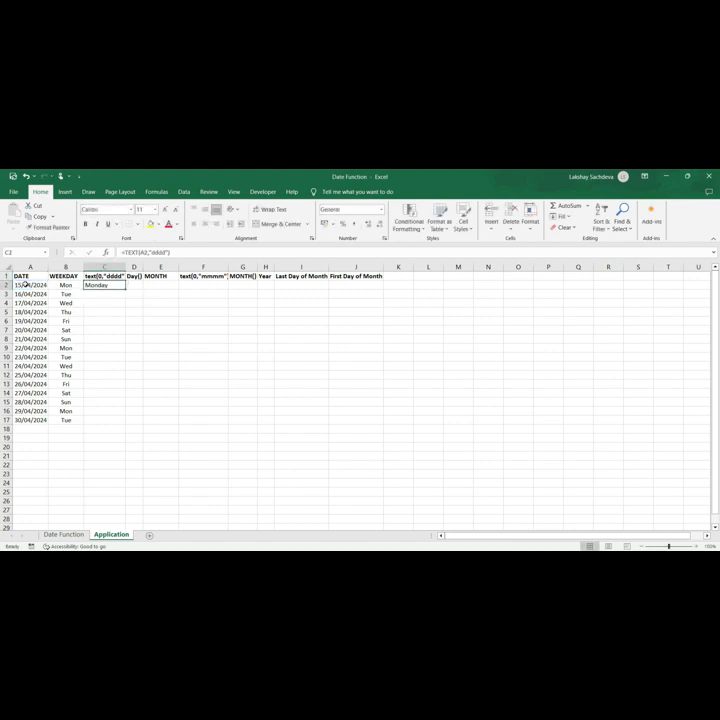
key(Left)
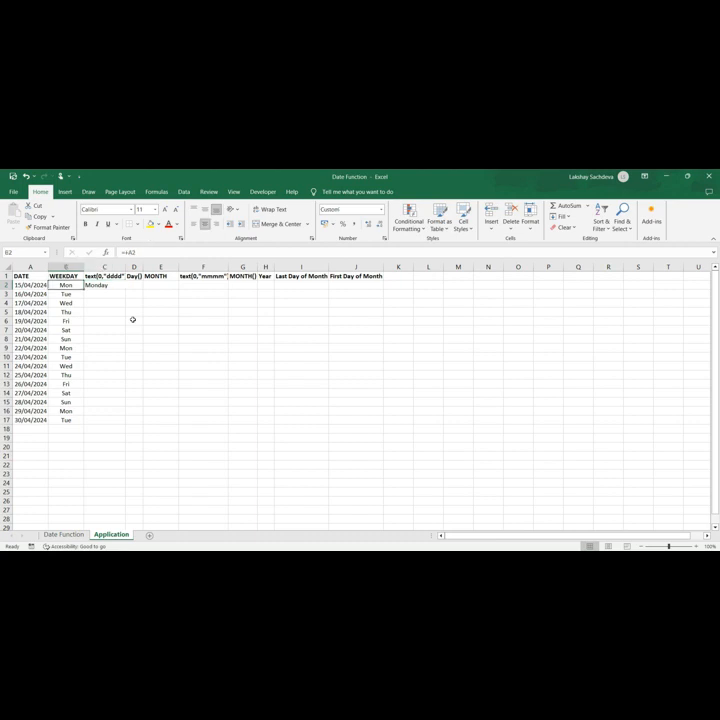
key(Right)
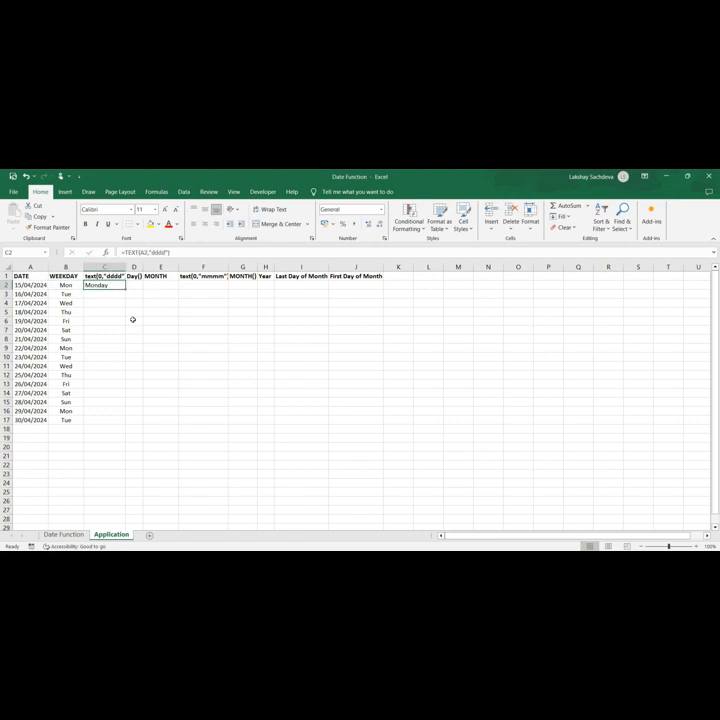
key(Left)
key(Right)
key(ctrl+c)
key(Left)
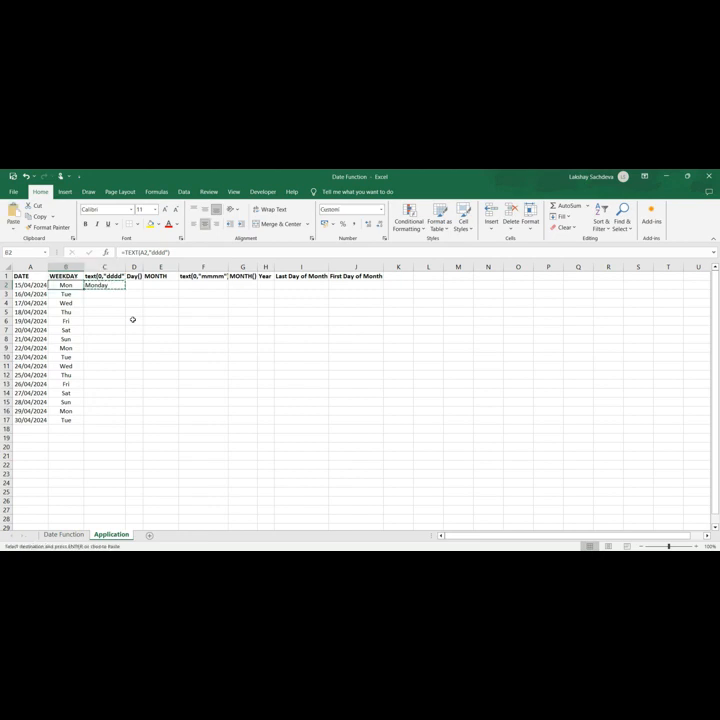
key(ctrl+Down)
key(Right)
key(ctrl+shift+Up)
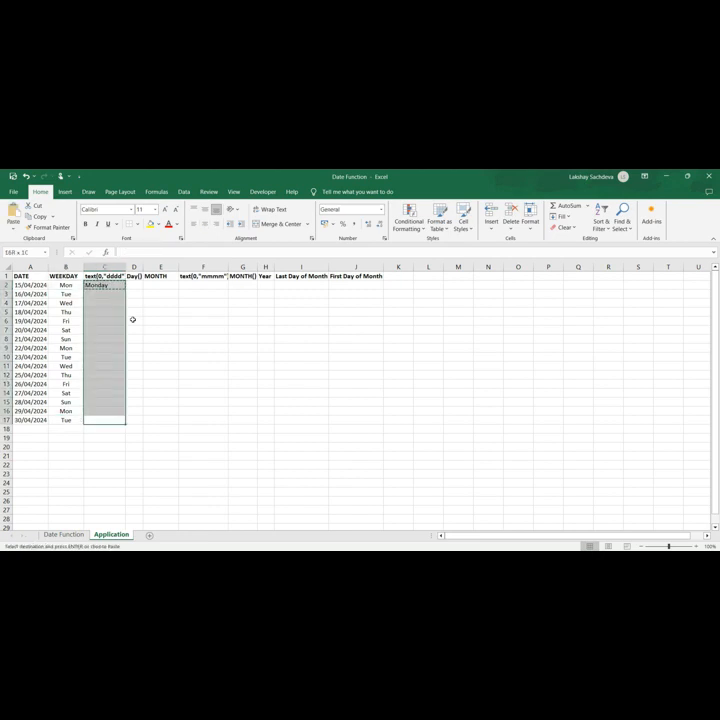
key(ctrl+v)
key(Up)
key(Right)
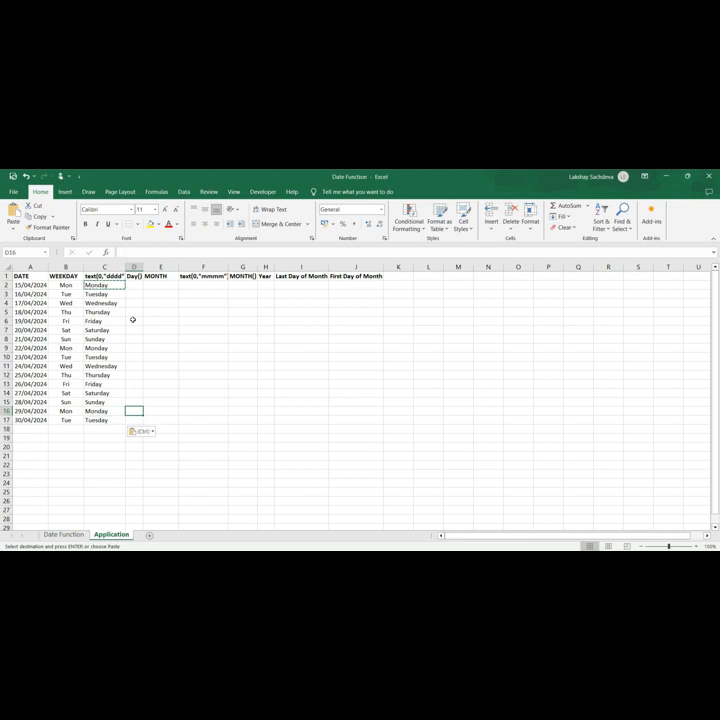
key(Escape)
Step: Enter the formula =DAY(A2) in cell D2 under the Day() heading
key(ctrl+Up)
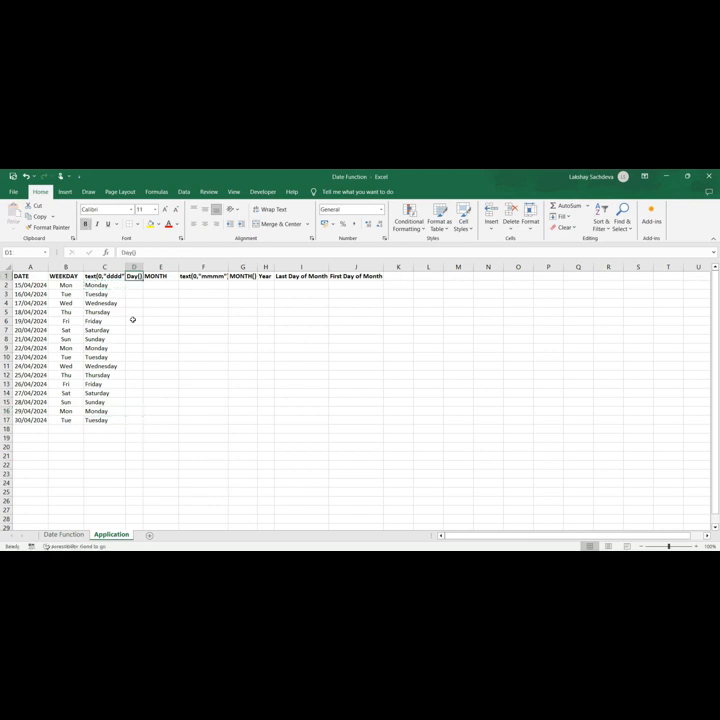
key(Down)
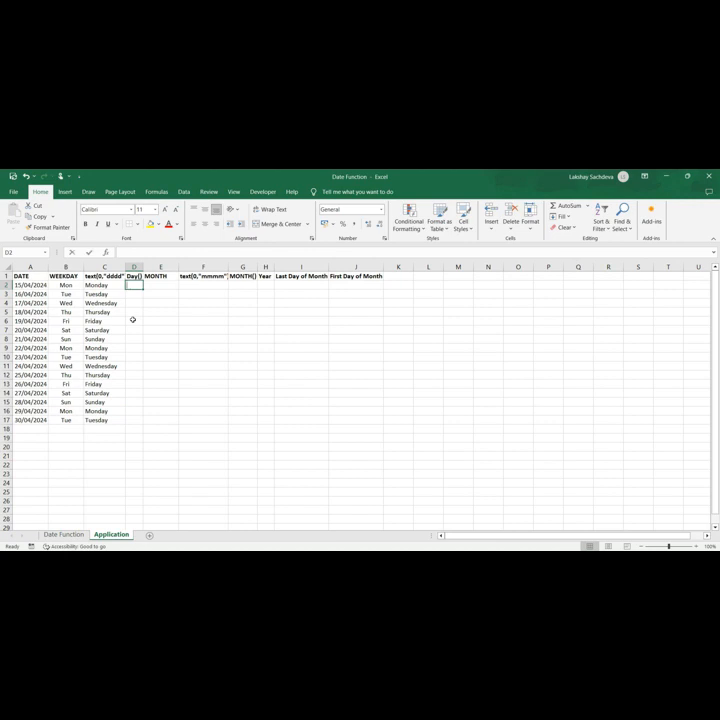
text(=DAY()
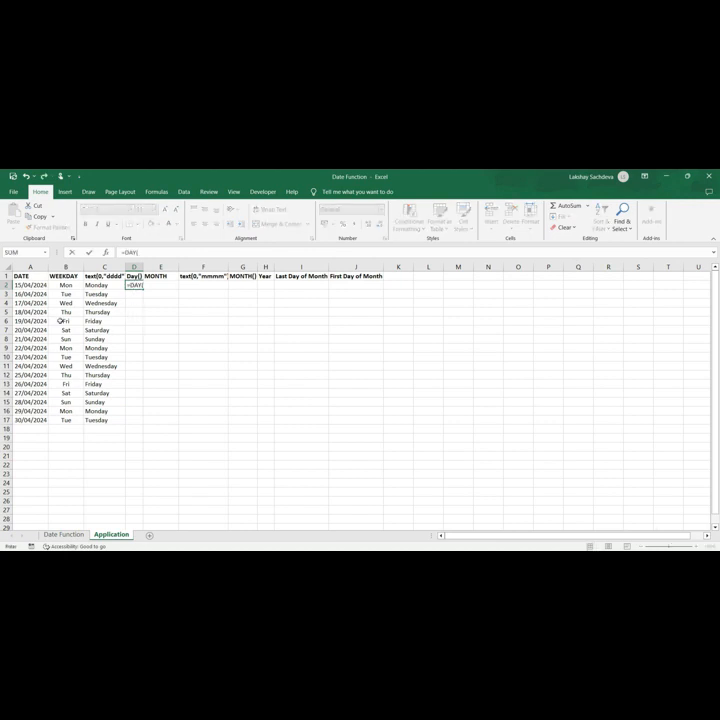
click(27, 285)
text())
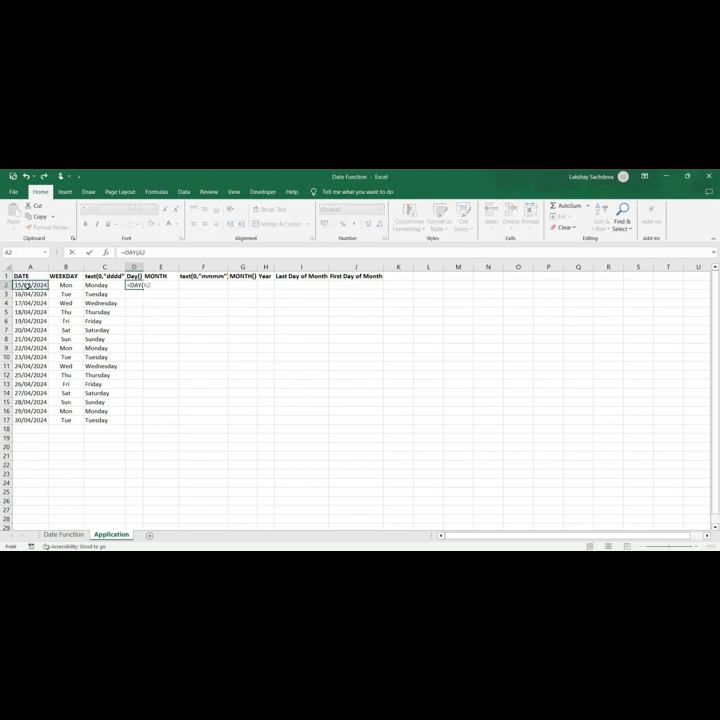
key(ctrl+Return)
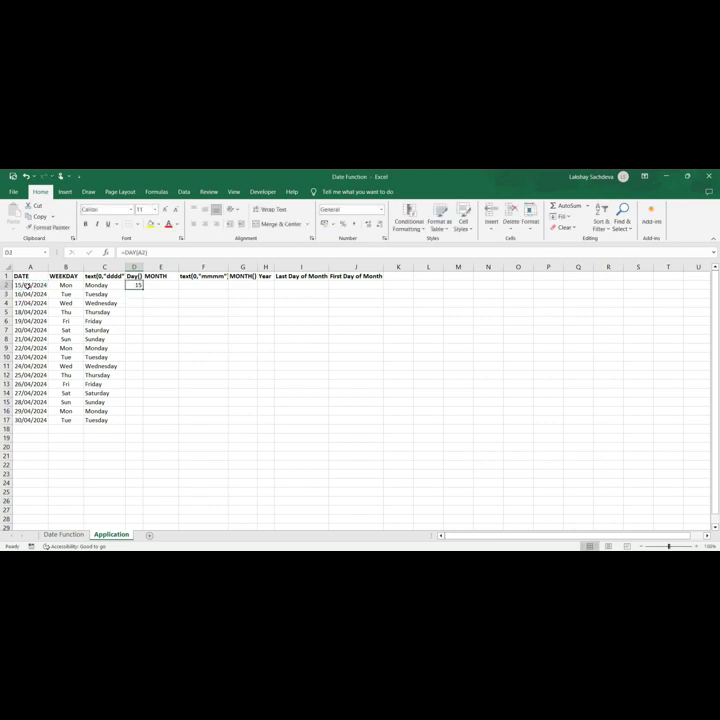
Step: Copy the DAY formula from D2 down through D17
key(ctrl+c)
key(Left)
key(ctrl+Down)
key(Right)
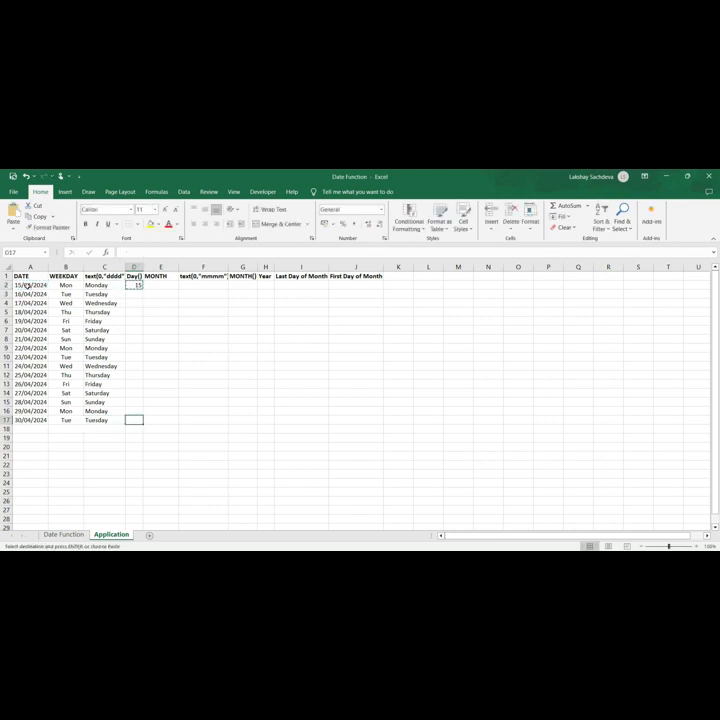
key(ctrl+shift+Up)
key(ctrl+v)
key(ctrl+Down)
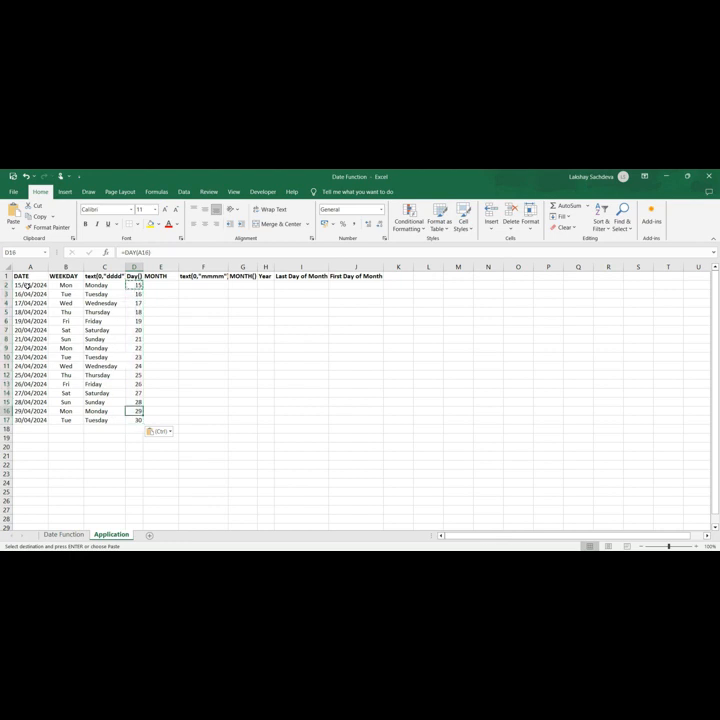
Step: Enter the formula =MONTH(A2) in cell E2 under the MONTH heading
key(Right)
key(ctrl+Up)
key(Down)
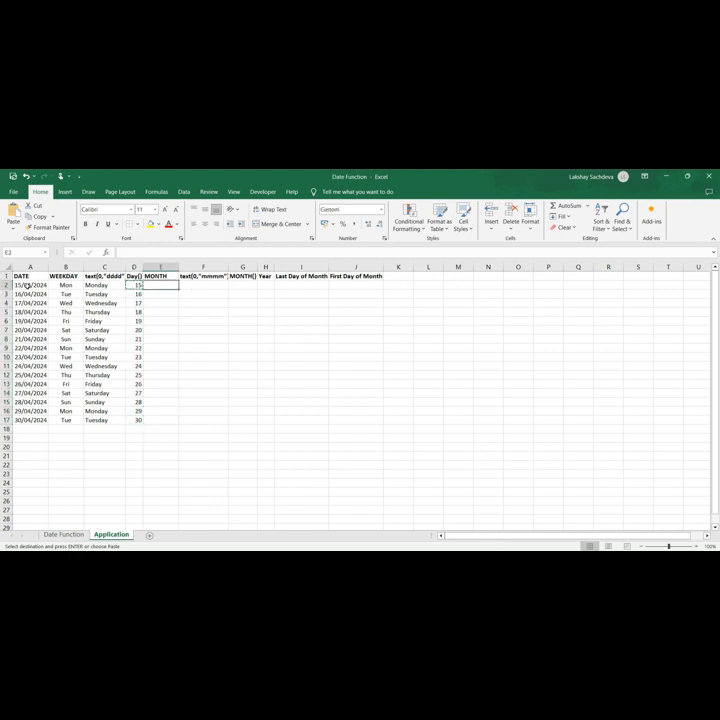
text(=mon)
key(Tab)
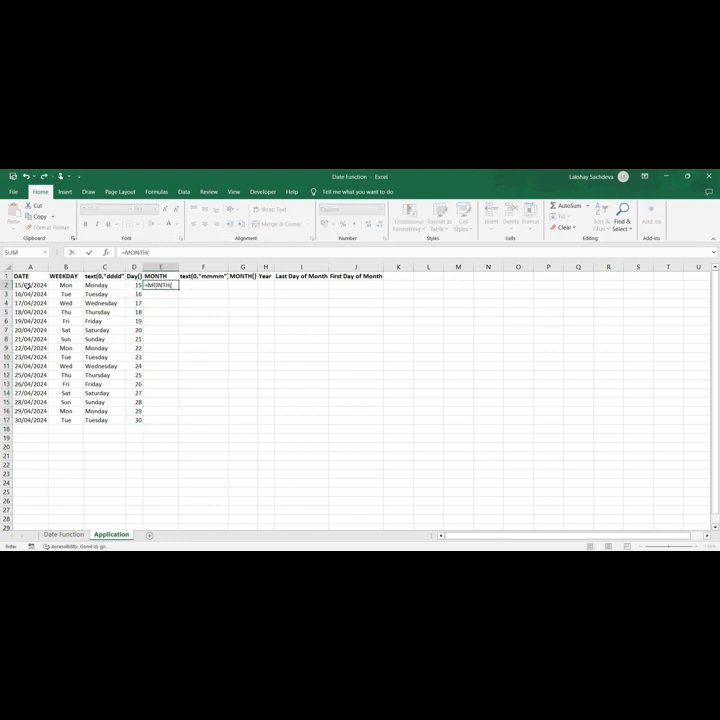
click(33, 285)
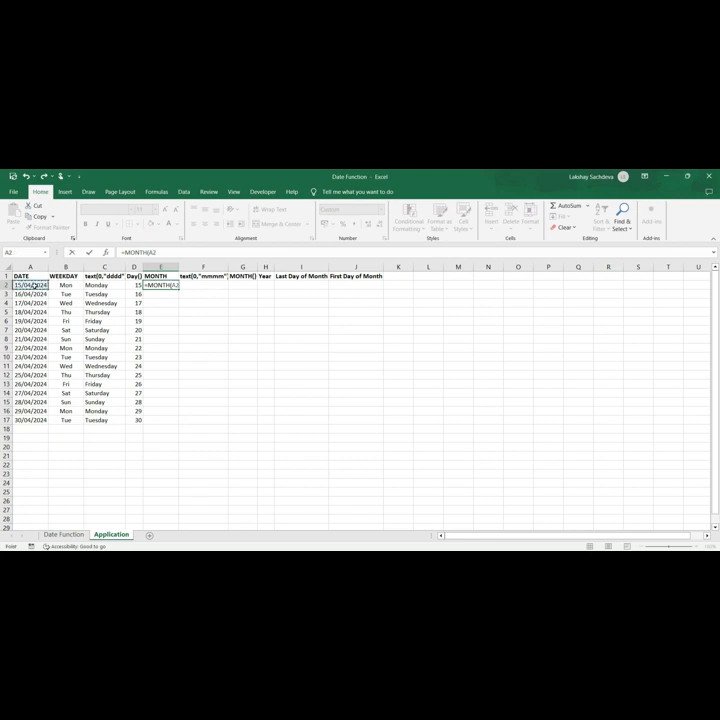
text())
key(Return)
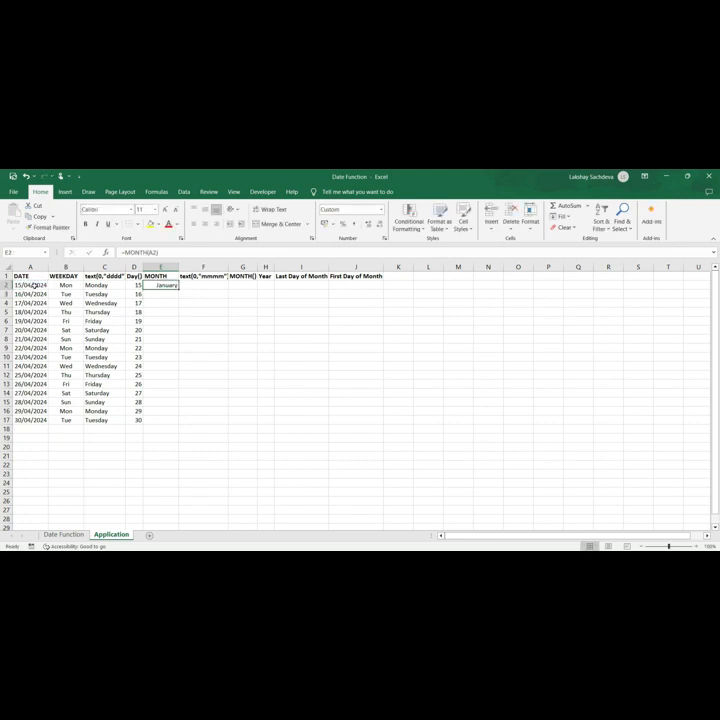
Step: Copy the MONTH formula from E2 down through E17
key(ctrl+c)
key(Left)
key(ctrl+Down)
key(Right)
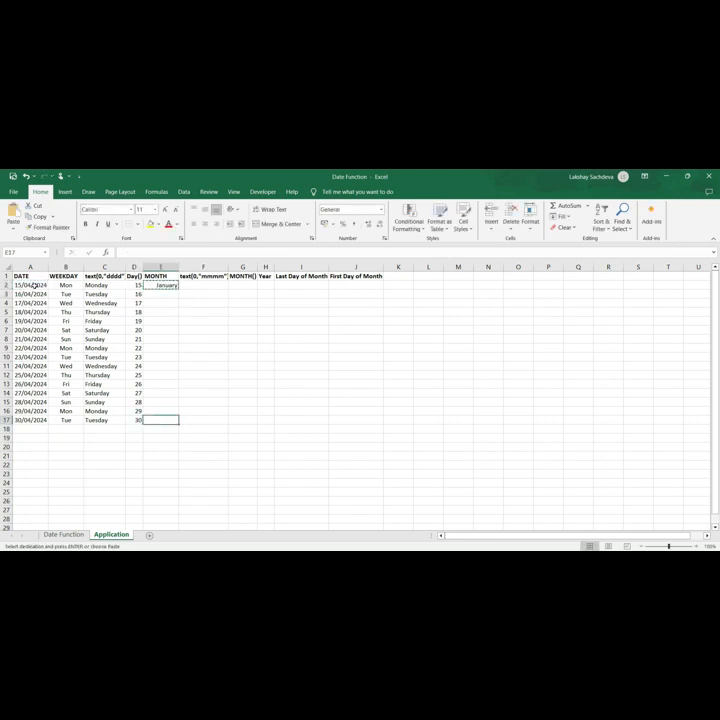
key(ctrl+shift+Up)
key(ctrl+v)
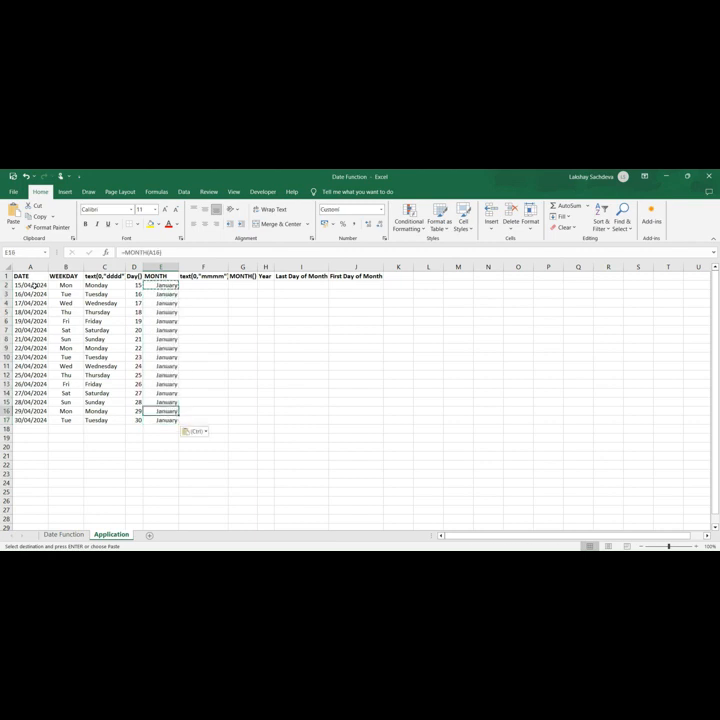
key(Up)
key(Up)
key(Up)
key(Up)
key(Up)
key(Up)
key(Up)
key(Up)
key(Up)
key(Up)
key(Up)
key(Up)
key(Up)
key(Up)
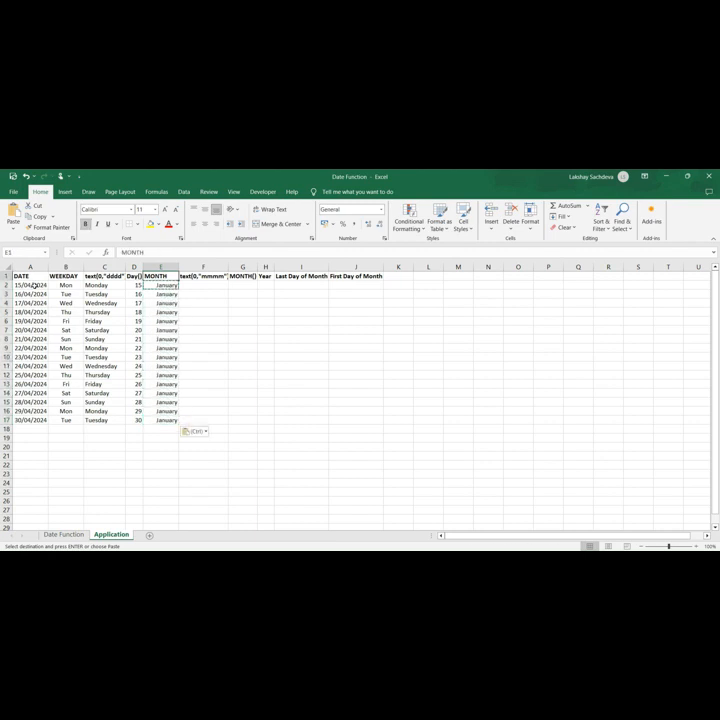
key(Left)
key(Left)
key(Left)
key(Left)
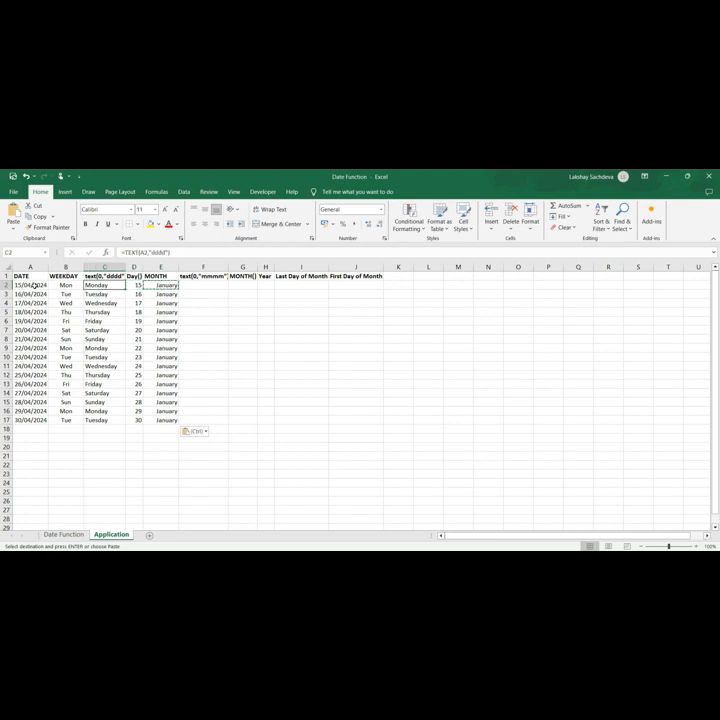
key(Right)
key(Right)
key(Right)
key(Right)
key(Right)
key(Right)
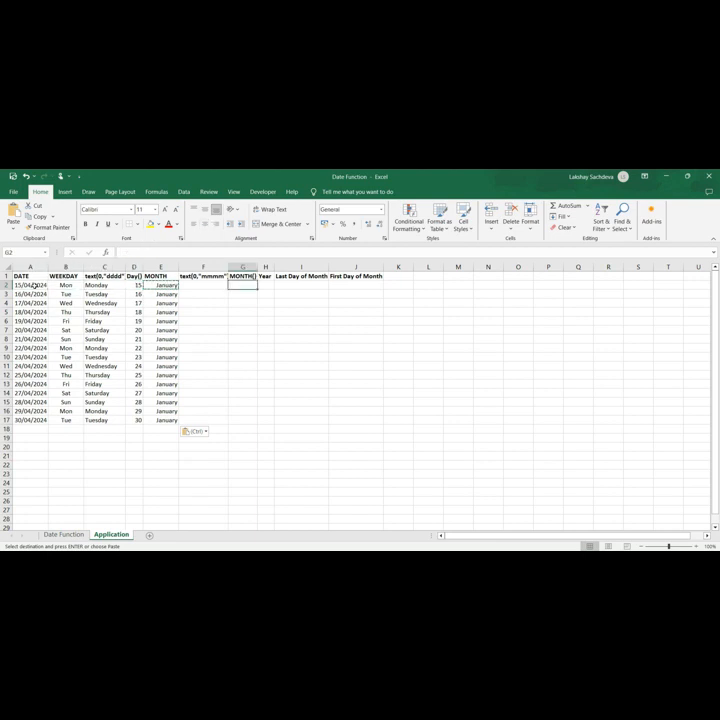
Step: Try the Date and Text number formats on the MONTH formula in cell E2
key(Left)
key(Left)
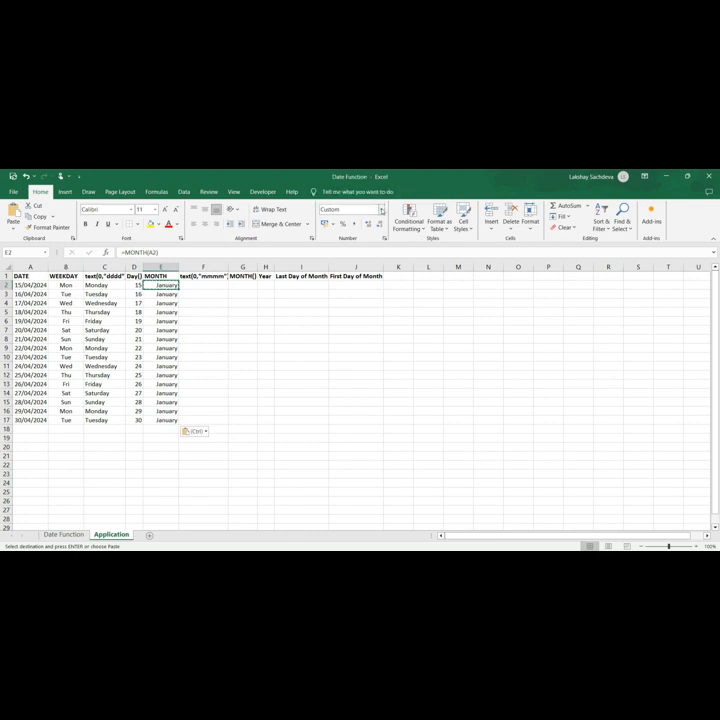
click(380, 209)
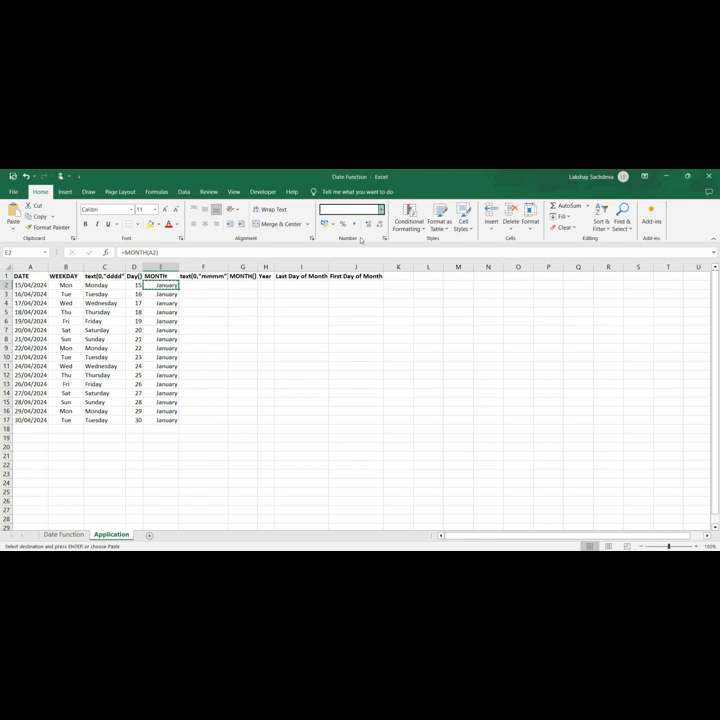
click(359, 311)
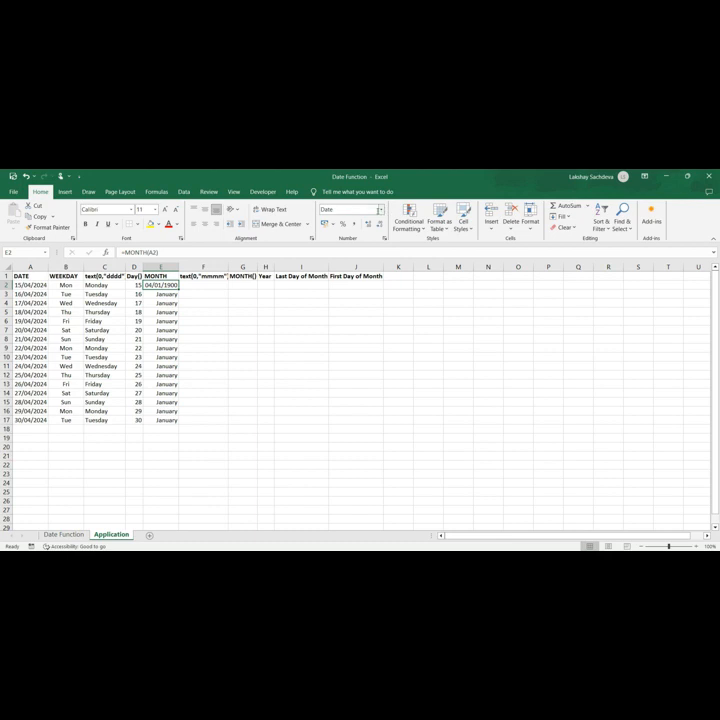
click(377, 209)
key(BackSpace)
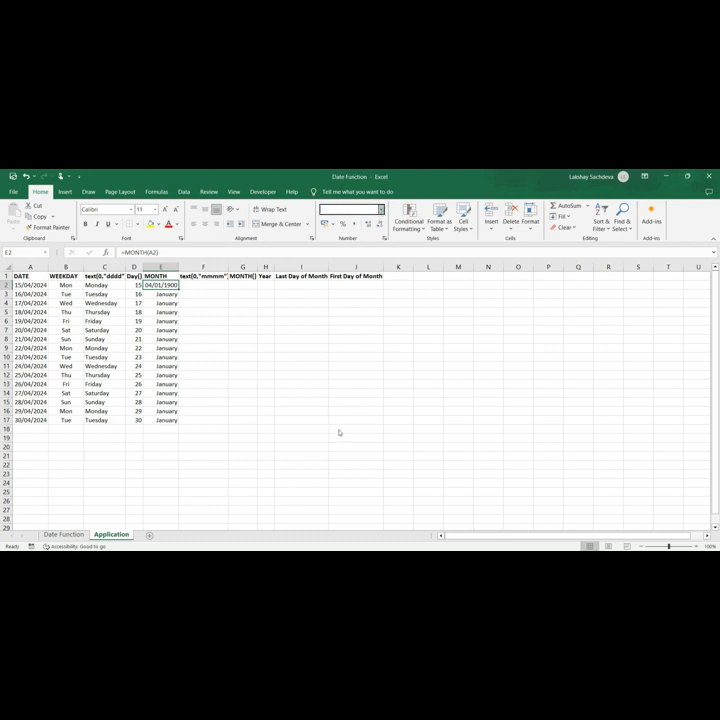
text(Text)
key(Return)
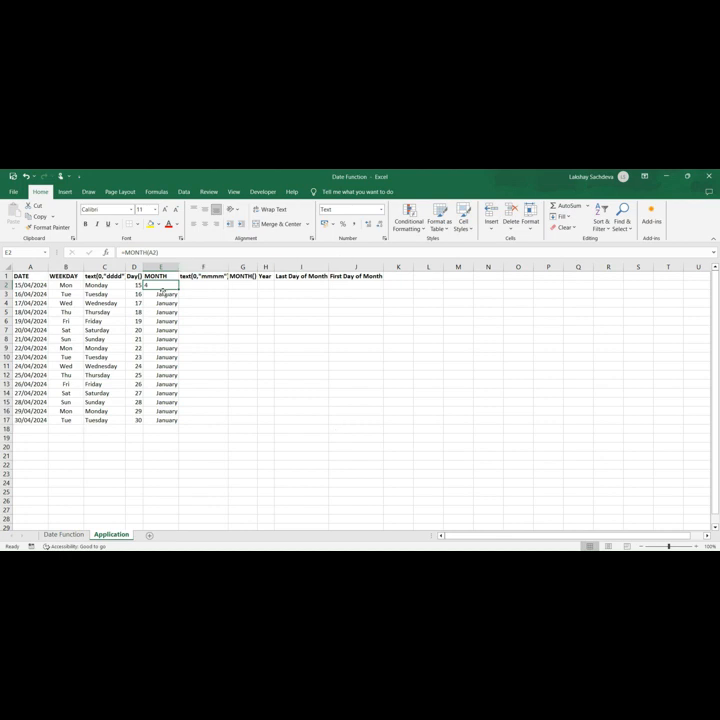
Step: Clear the MONTH column formulas from E2 through E17
key(ctrl+shift+Down)
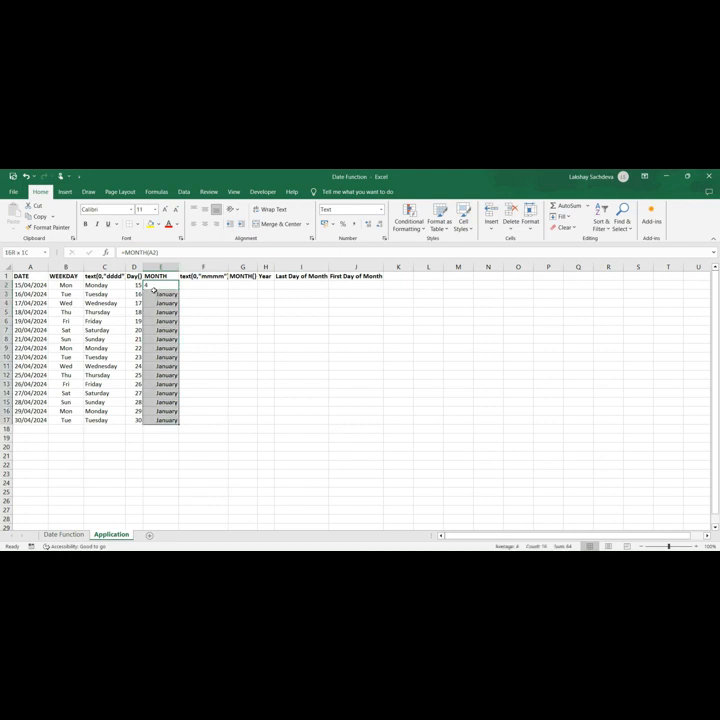
key(Delete)
click(153, 290)
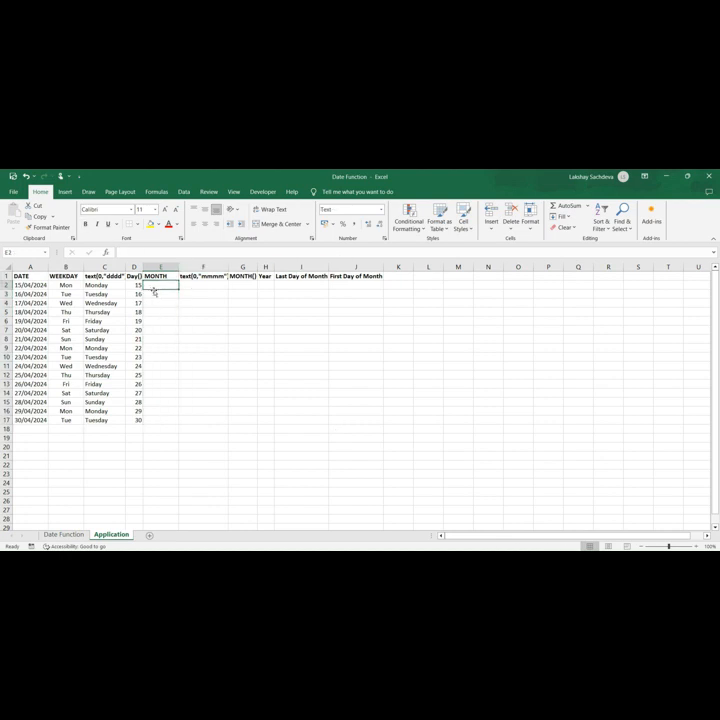
Step: Try to enter the formula =MONTH(A2) in the Text-formatted cell E2
text(=month)
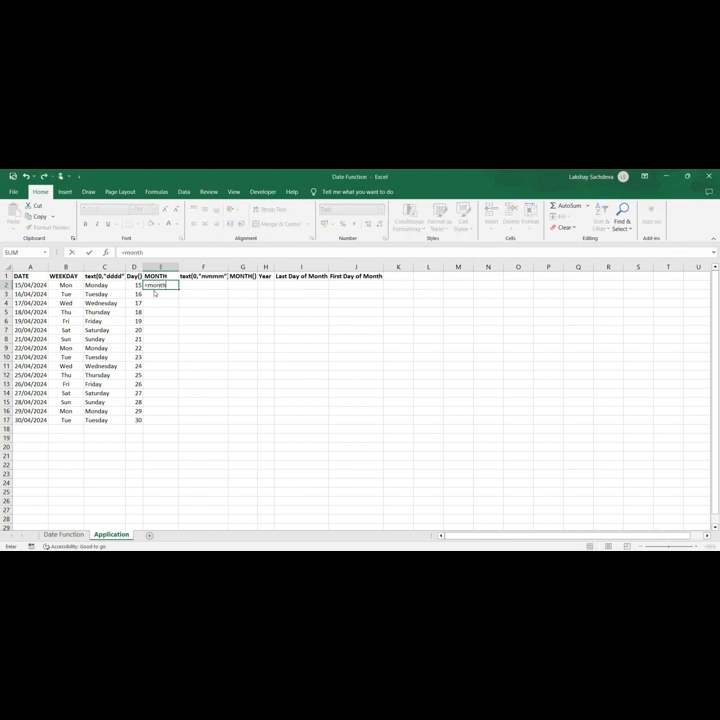
key(Tab)
click(34, 287)
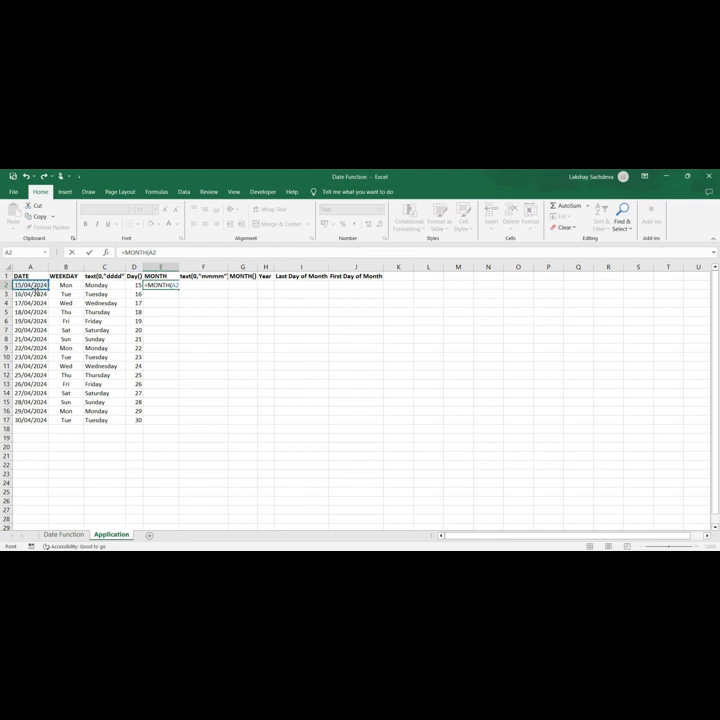
text())
key(Return)
key(Up)
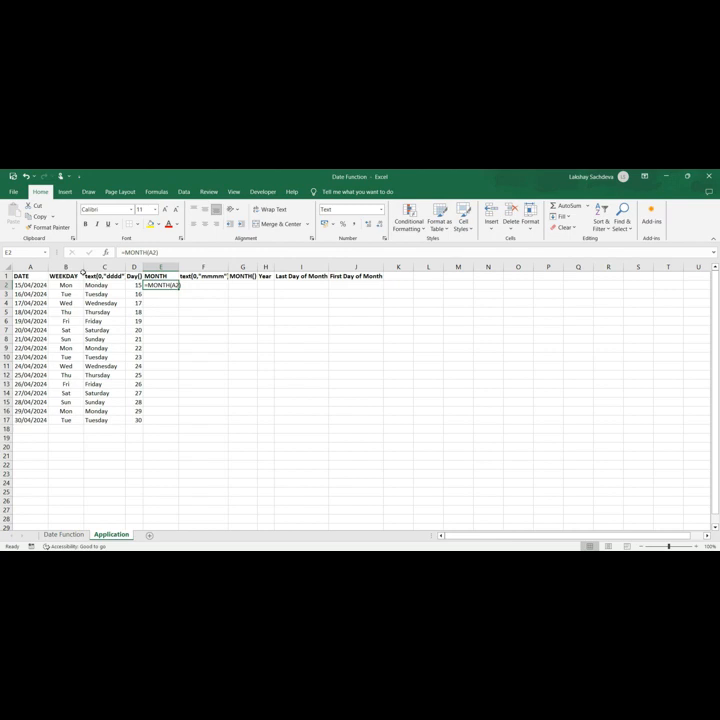
Step: Clear cell E2 and paste a blank MONTH-column cell over it to restore the Custom number format
click(381, 210)
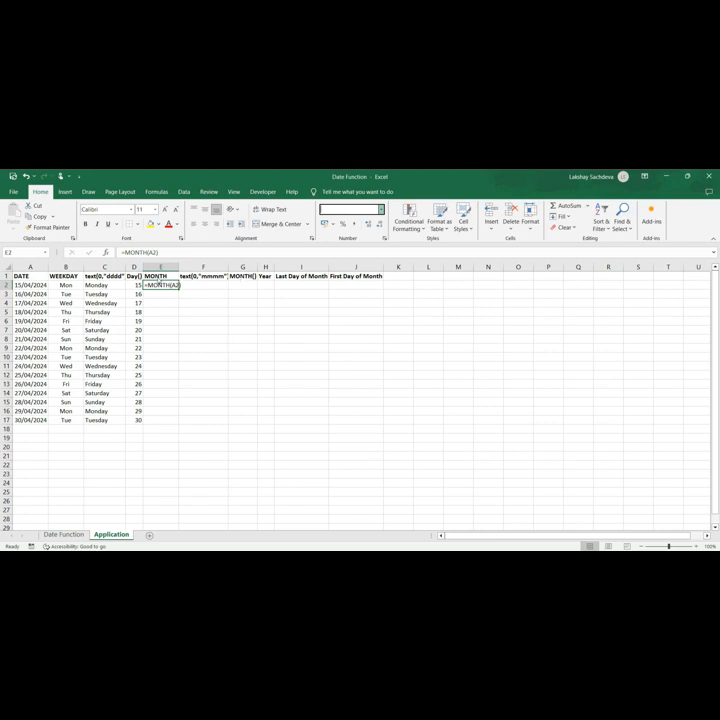
key(Escape)
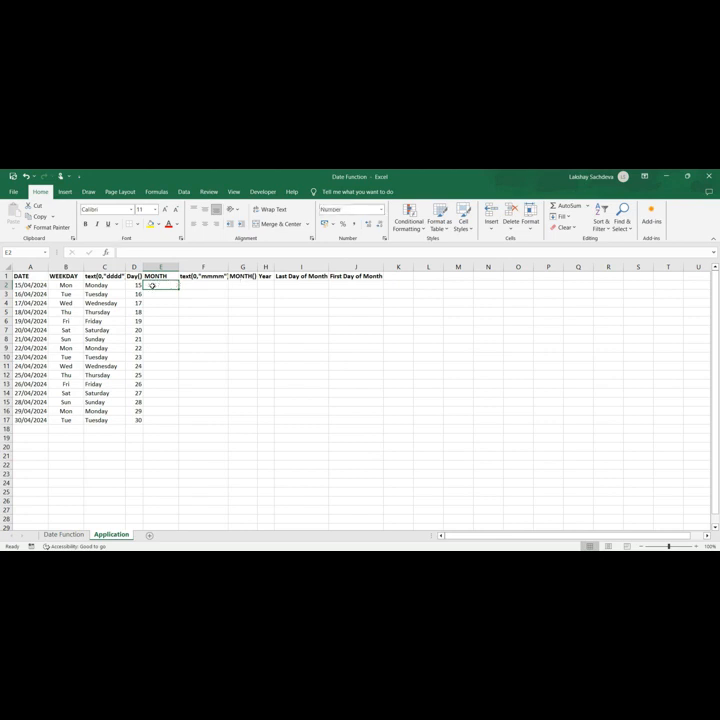
key(Down)
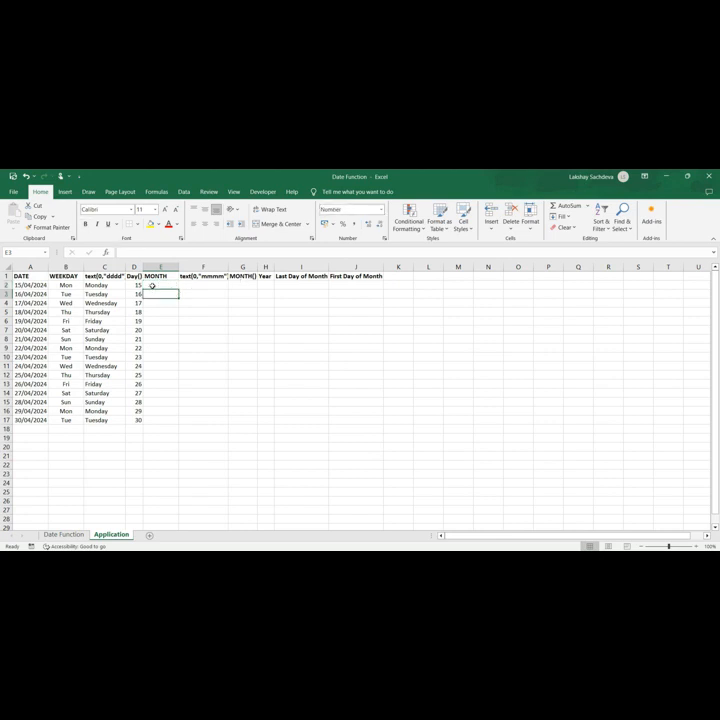
key(ctrl+c)
key(ctrl+v)
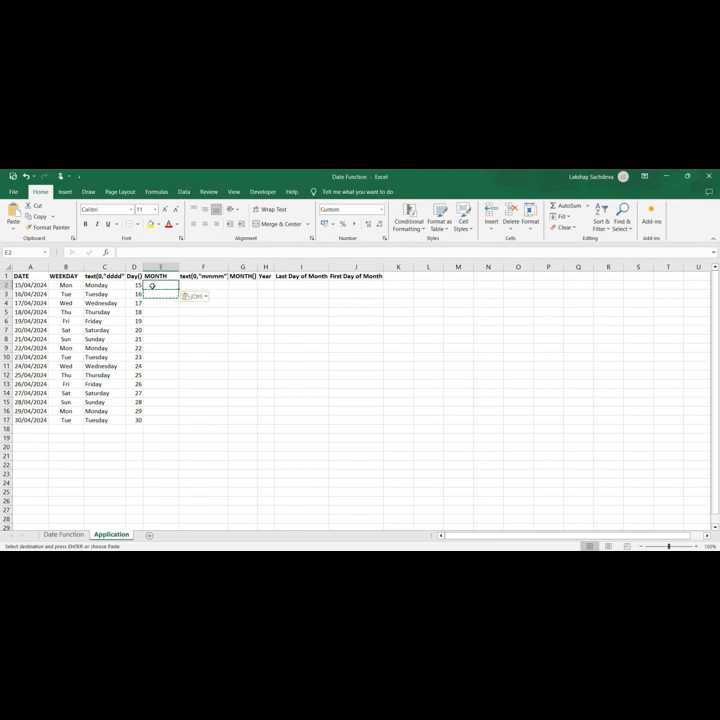
Step: Enter the formula =MONTH(A2) in the Custom-formatted cell E2 under the MONTH heading
click(152, 285)
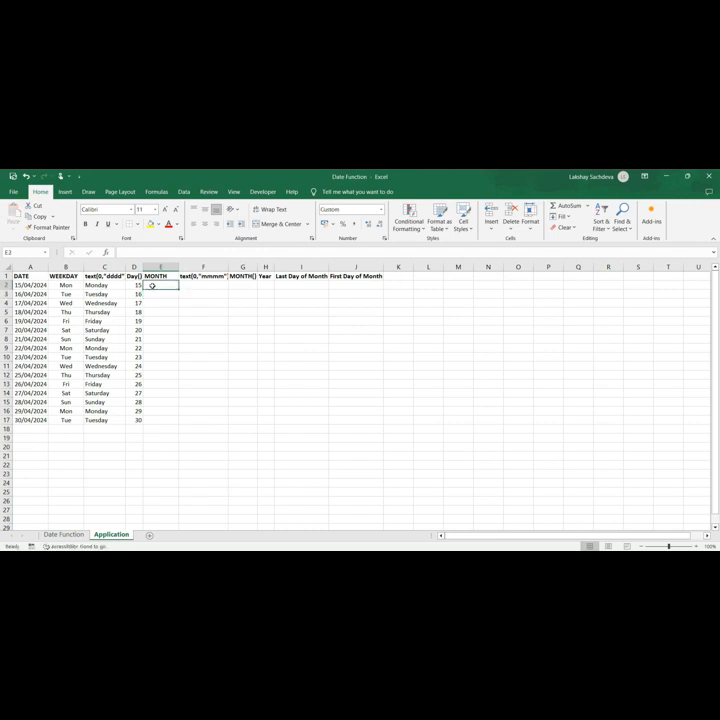
text(=mo)
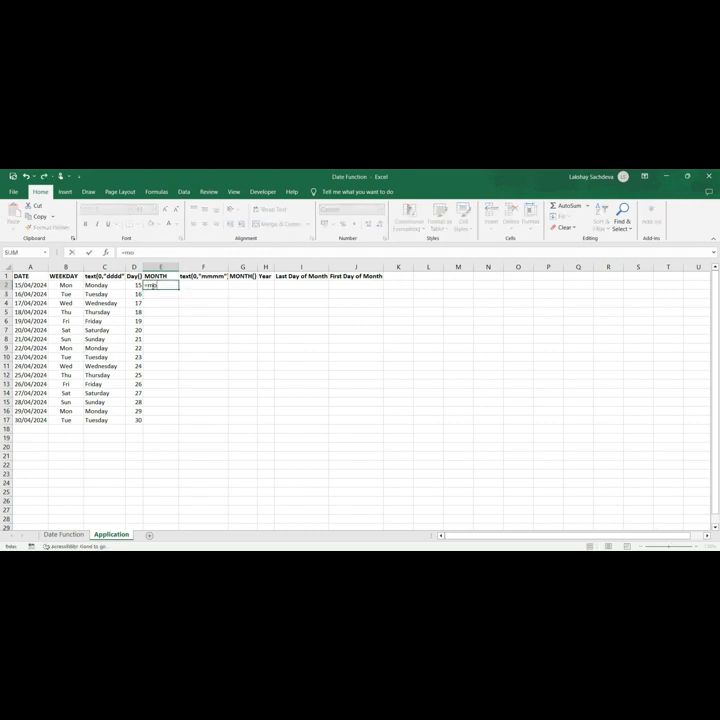
text(nt)
key(Tab)
click(30, 286)
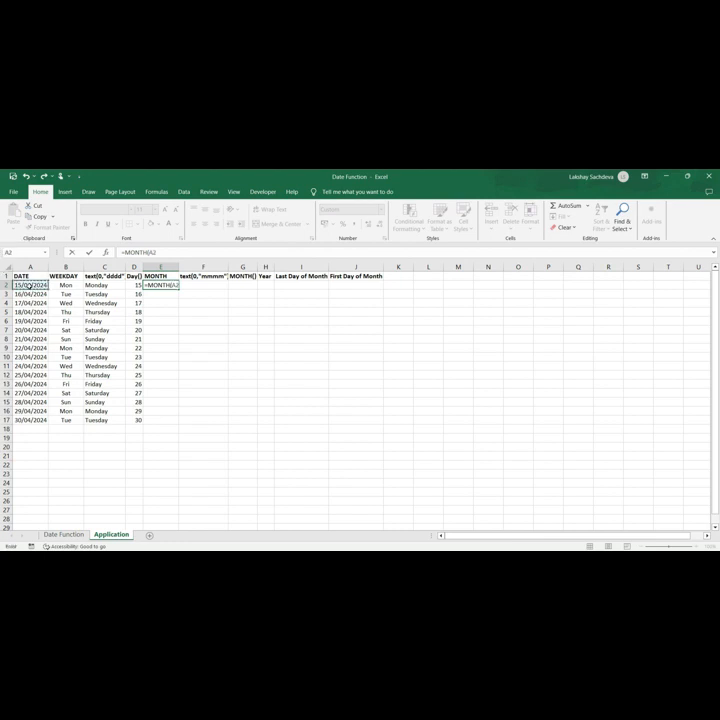
key(Return)
key(Up)
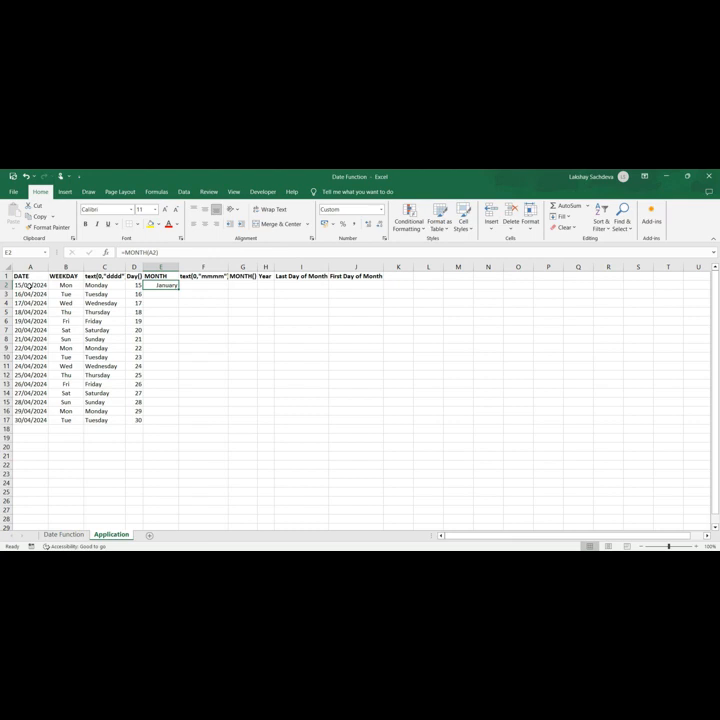
Step: Copy the MONTH formula from E2 down through E17
key(ctrl+c)
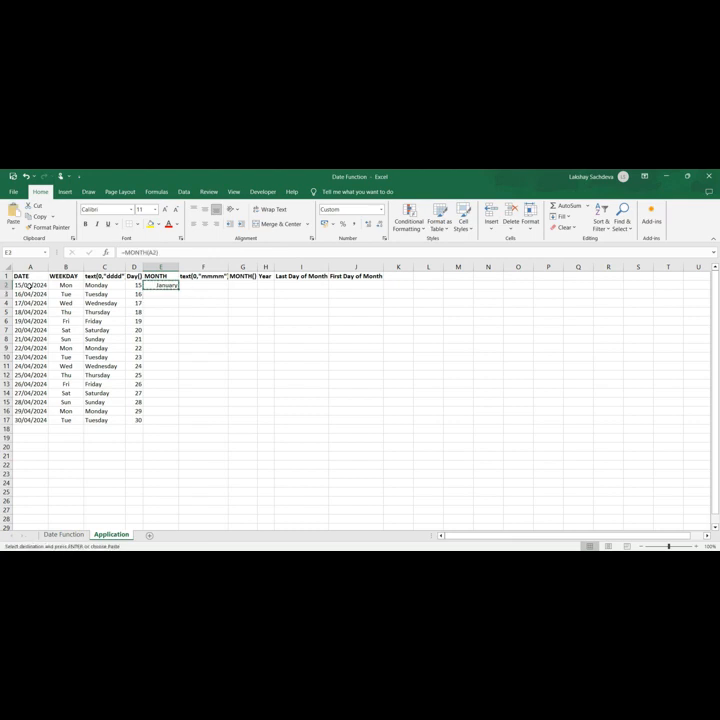
key(Left)
key(ctrl+Down)
key(Right)
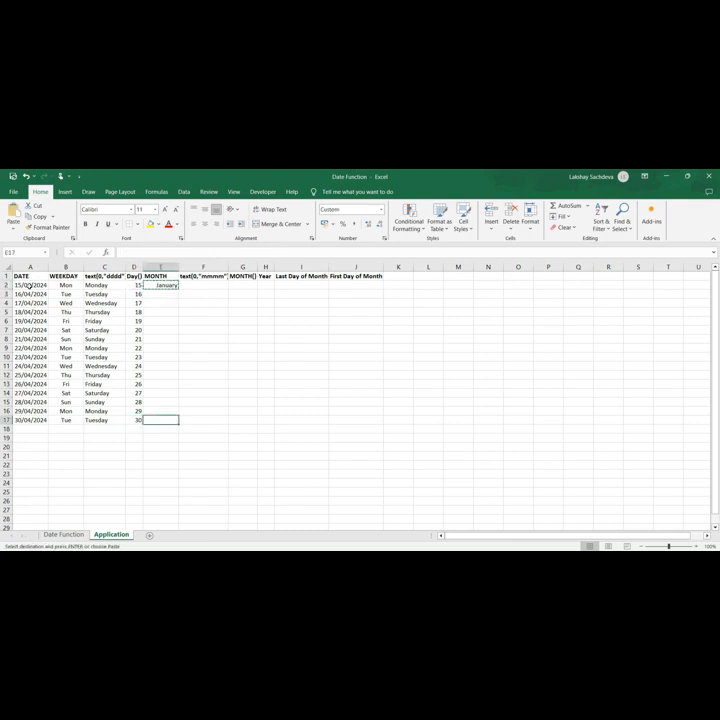
key(ctrl+shift+Up)
key(ctrl+v)
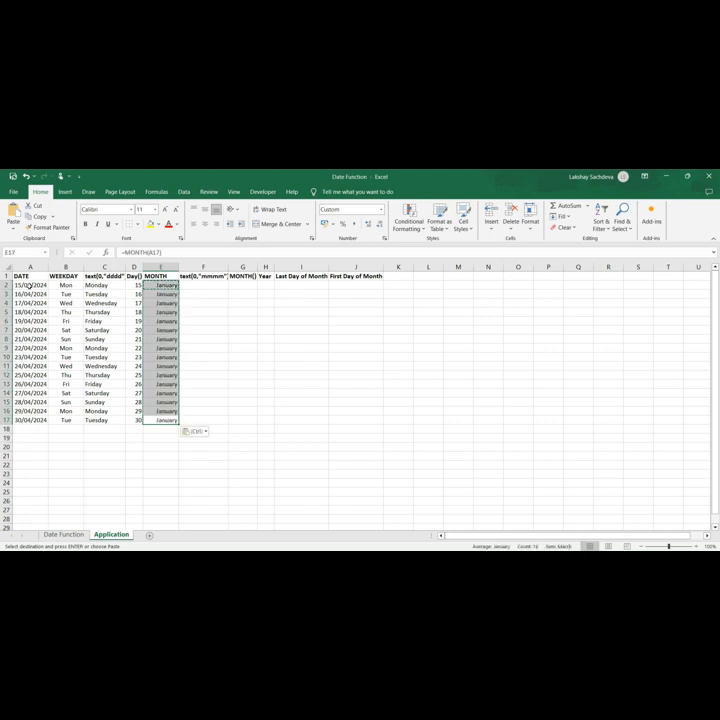
Step: Center-align the MONTH column values in E2 through E17
key(Up)
key(Up)
key(Up)
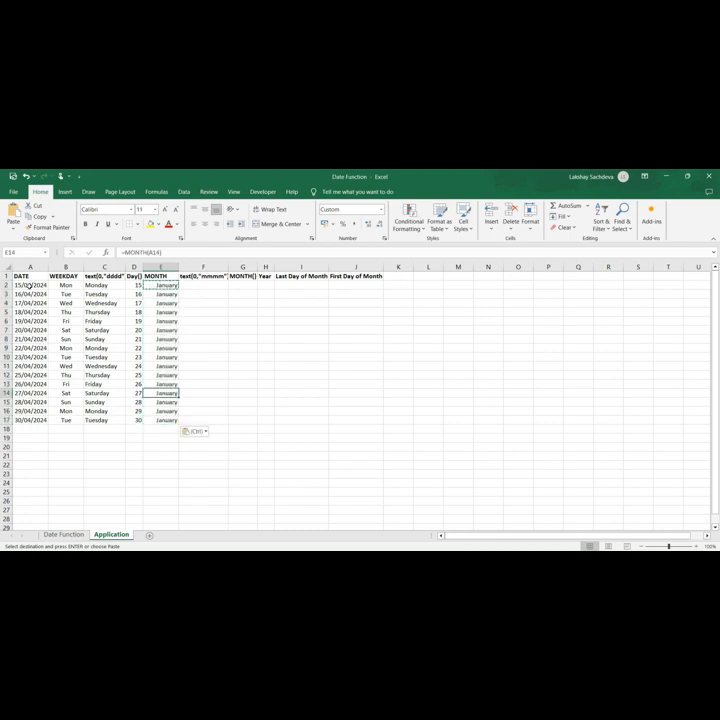
key(Up)
key(Up)
key(Up)
key(Up)
key(Up)
key(Up)
key(Up)
key(Up)
key(Up)
key(Up)
key(Up)
key(Up)
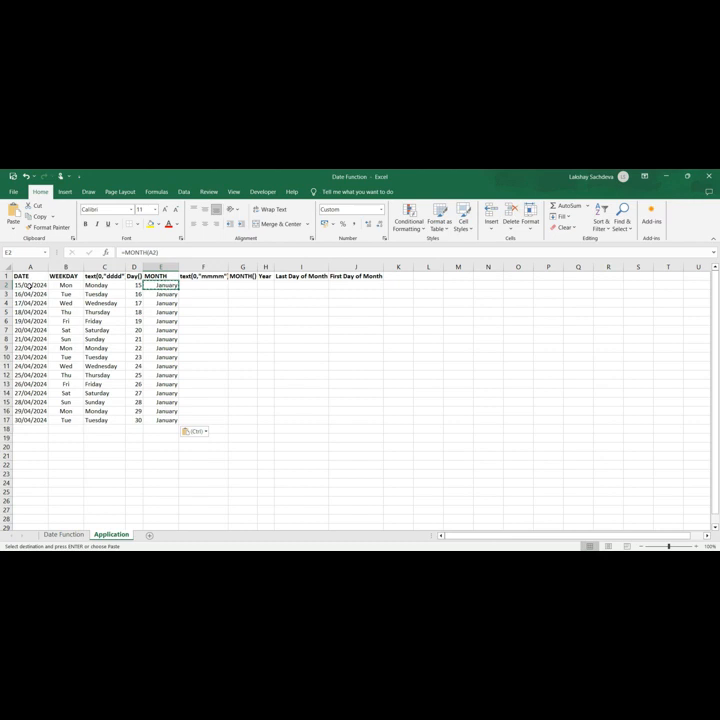
key(ctrl+shift+Down)
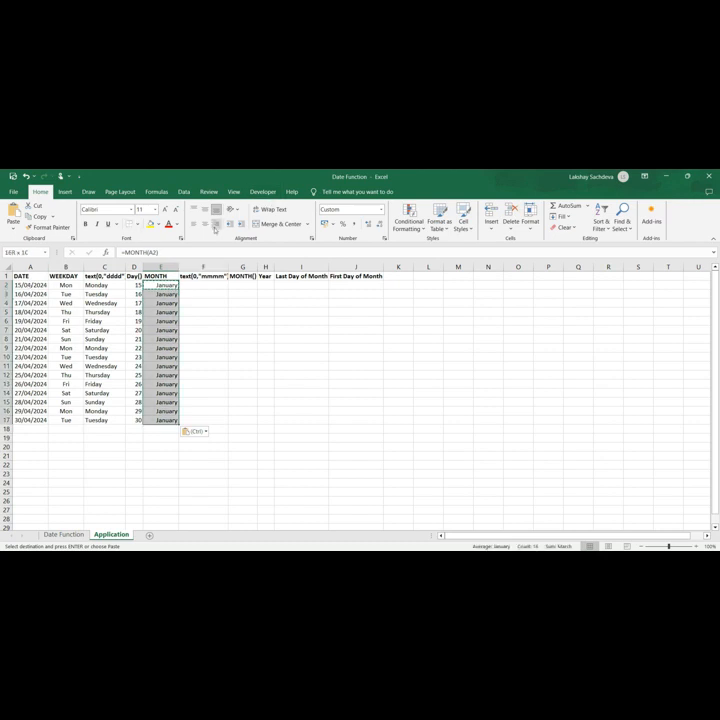
click(204, 224)
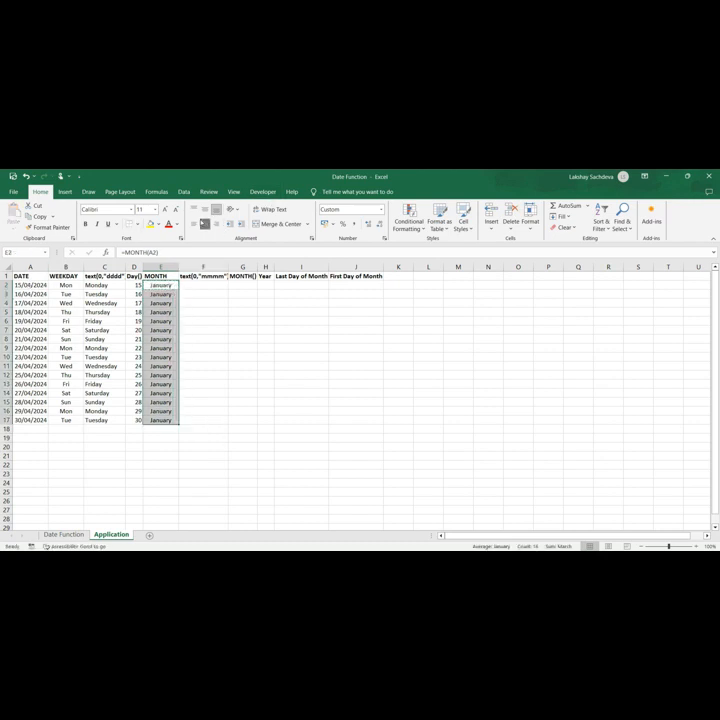
click(157, 287)
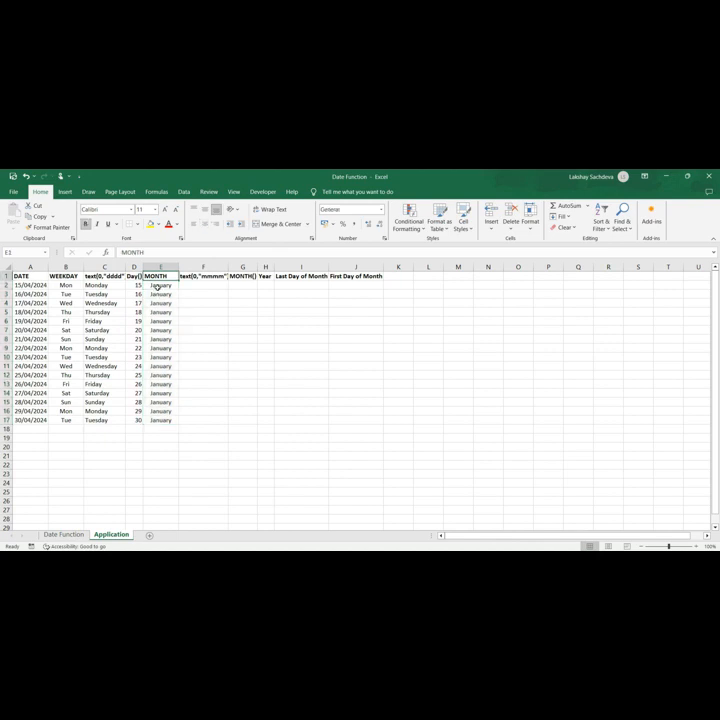
Step: Examine the row 2 cells and their formulas across the columns from DATE to First Day of Month
key(Right)
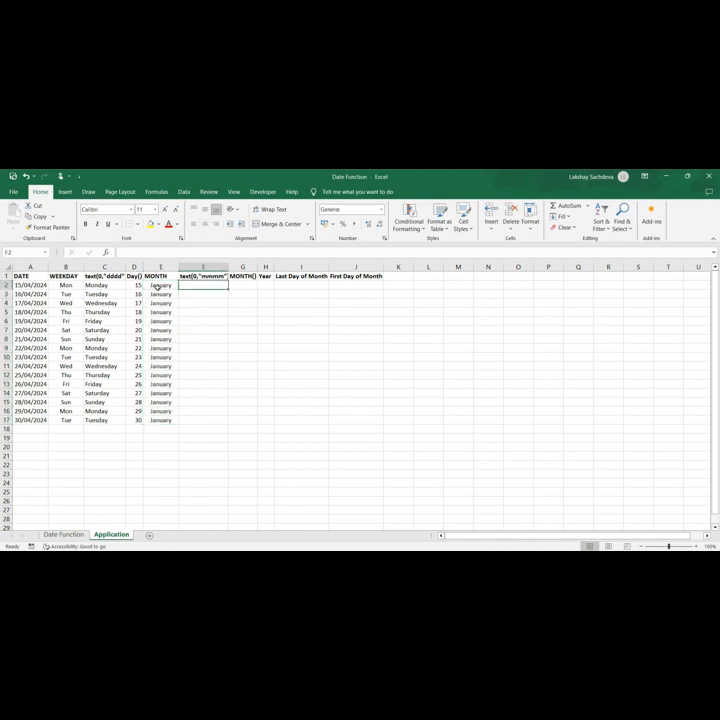
click(157, 287)
key(Right)
key(Right)
key(Left)
key(Home)
key(Right)
key(Right)
key(Right)
key(Right)
key(Right)
key(Right)
key(Right)
key(Right)
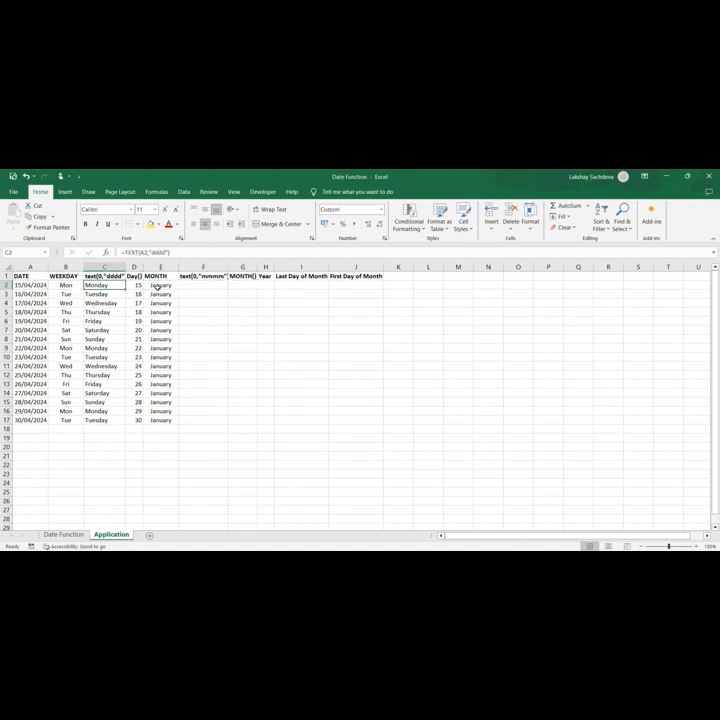
key(Left)
key(Left)
key(Left)
key(Left)
key(Left)
key(Left)
key(Left)
key(Left)
key(Right)
key(Right)
key(Right)
key(Right)
key(Right)
key(Right)
key(Right)
key(Right)
key(Right)
key(Right)
key(Right)
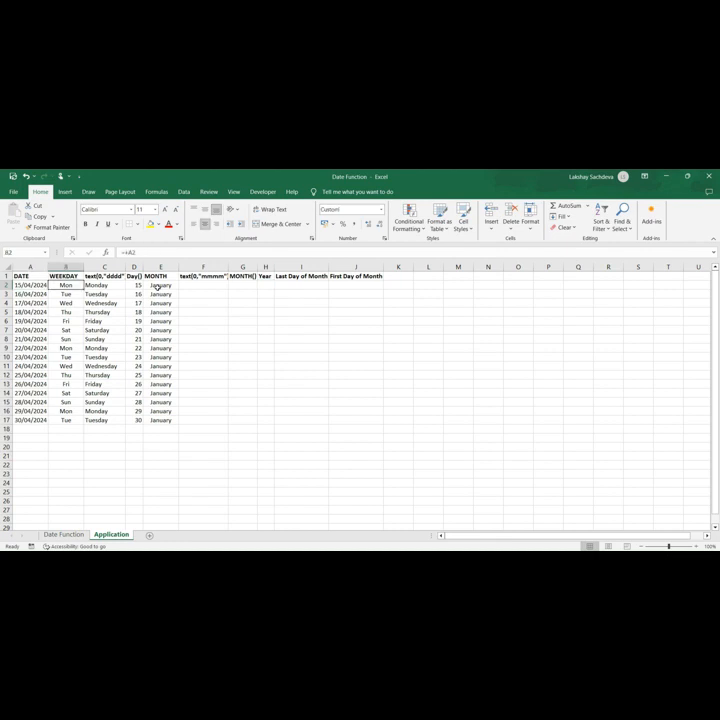
key(Left)
key(Left)
key(Left)
key(Left)
key(Left)
key(Left)
key(Left)
key(Left)
key(Left)
key(Left)
key(Left)
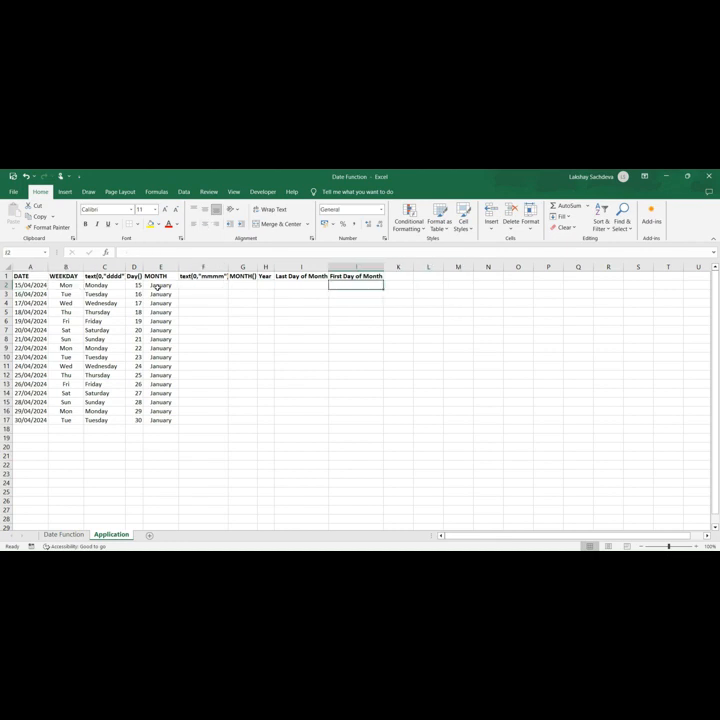
key(Right)
key(Right)
key(Right)
key(Right)
key(Right)
key(Right)
key(Right)
key(Right)
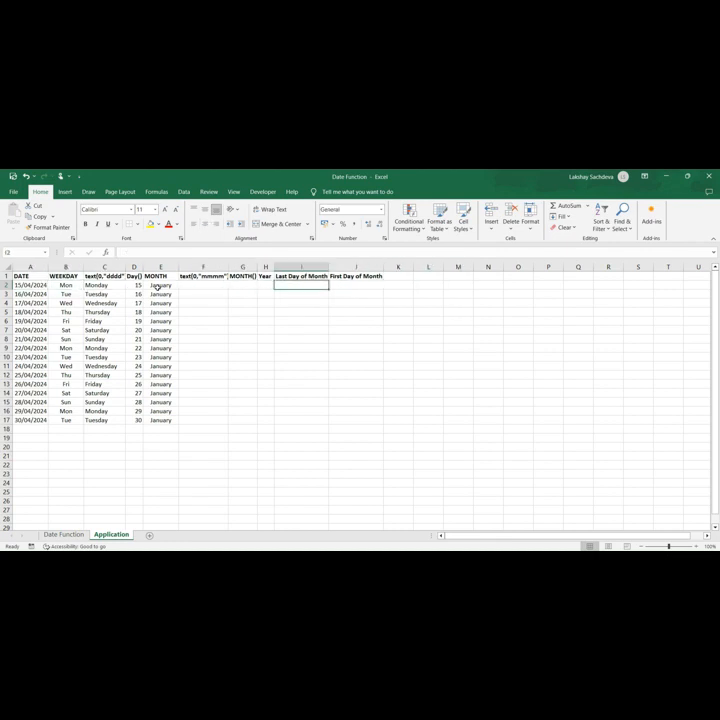
Step: Enter the formula =TEXT(A2,"mmmm") in cell F2 to derive the full month name
key(Up)
key(Left)
key(Left)
key(Left)
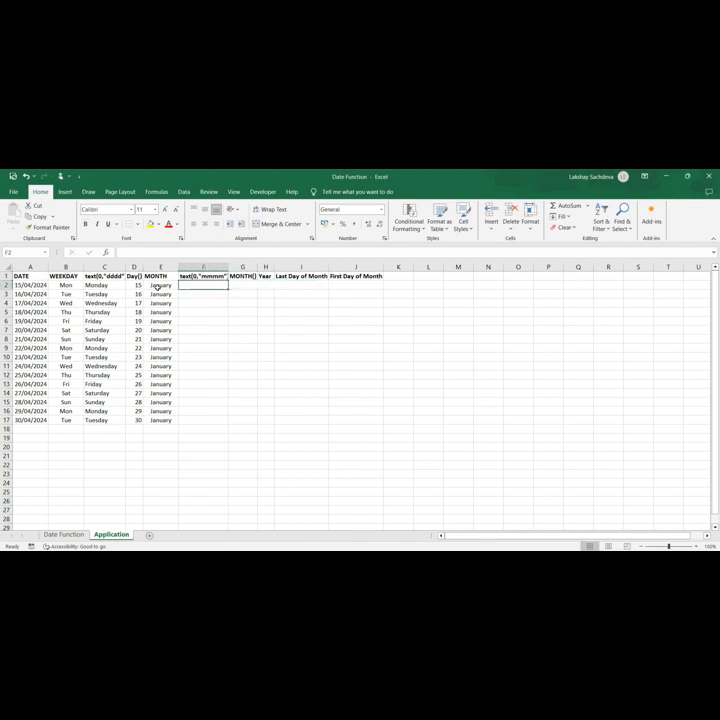
text(=tet)
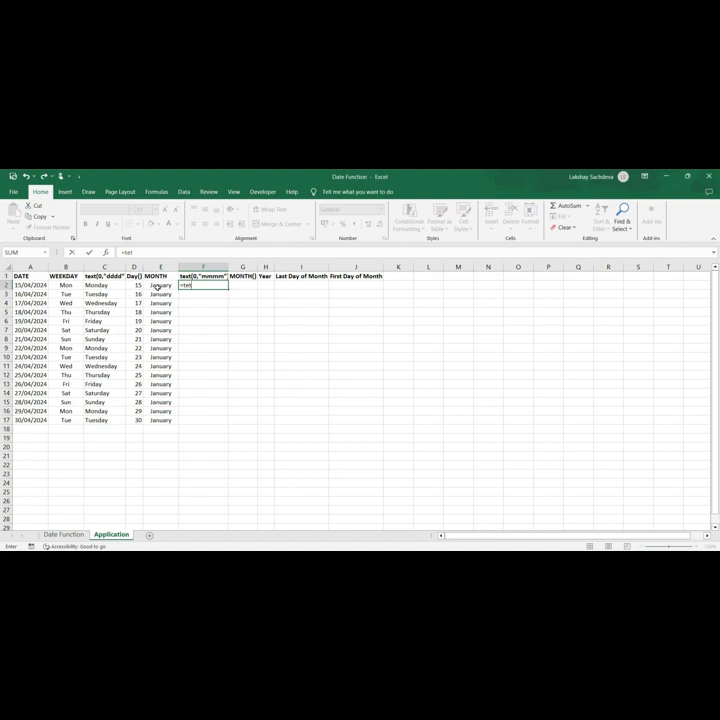
key(BackSpace)
text(xt()
click(35, 285)
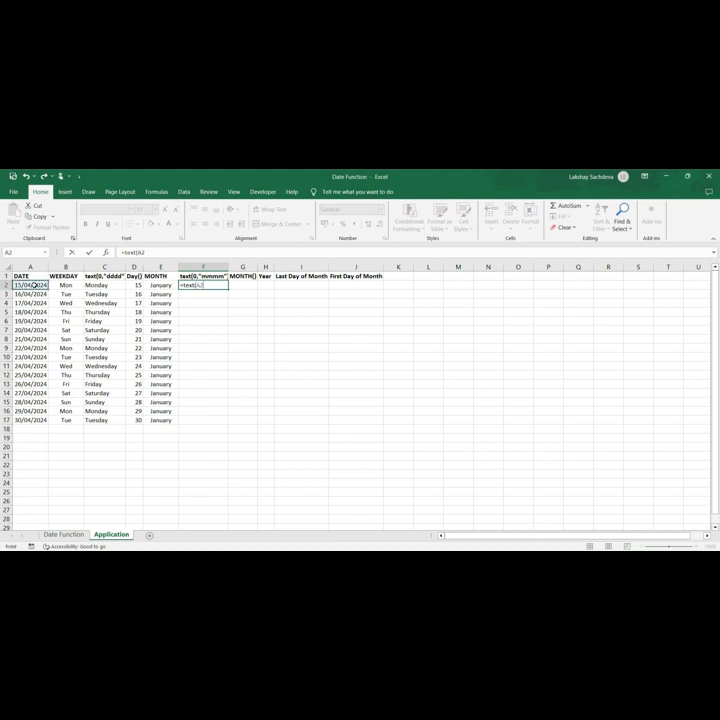
text(,"mmmm"))
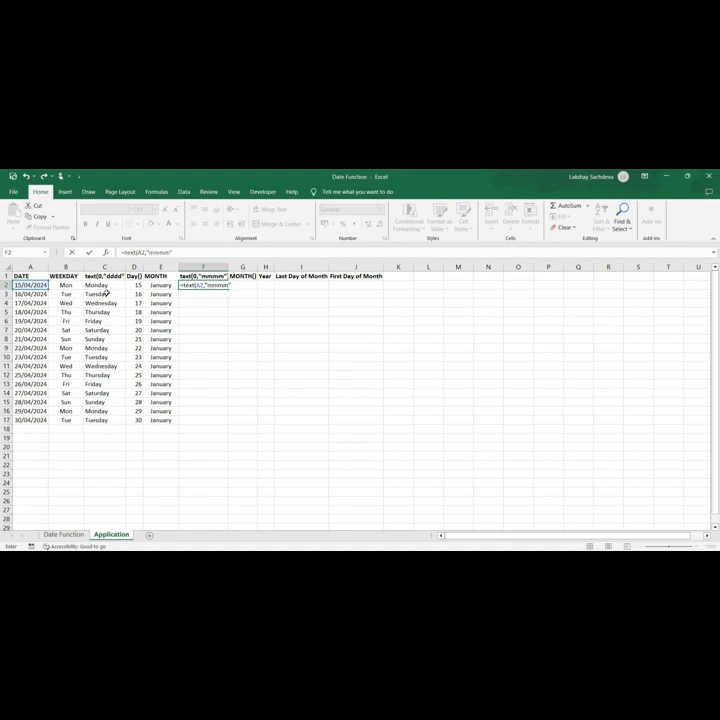
key(Return)
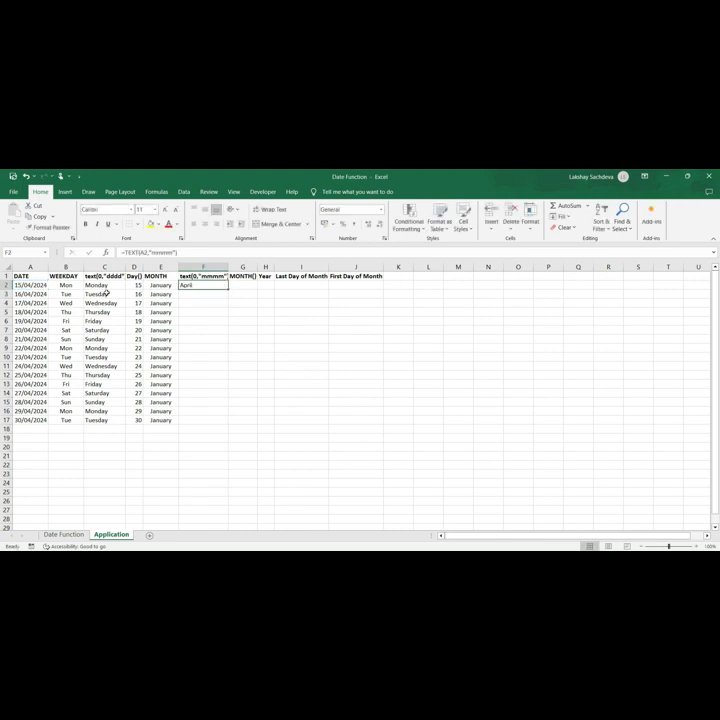
Step: Copy the month-name TEXT formula from F2 down through F17
key(ctrl+c)
key(Left)
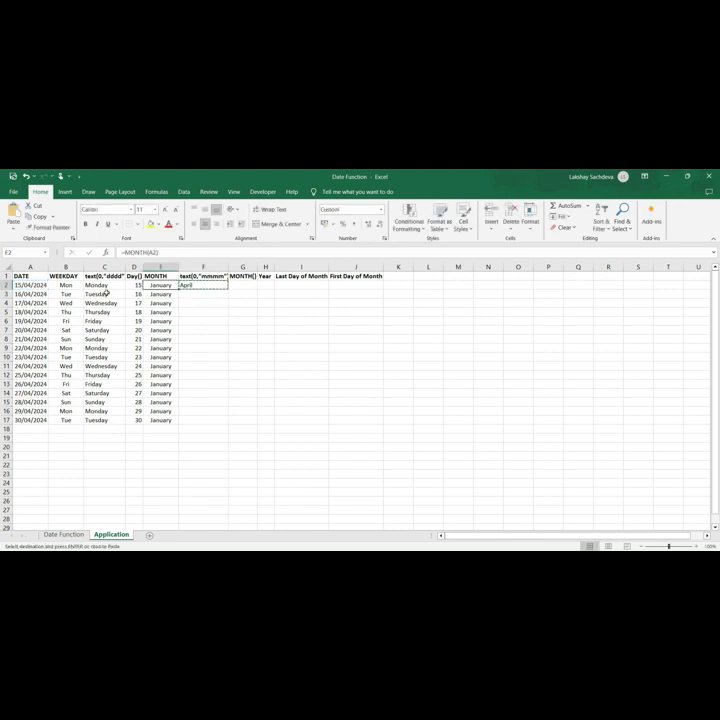
key(ctrl+Down)
key(Right)
key(ctrl+shift+Up)
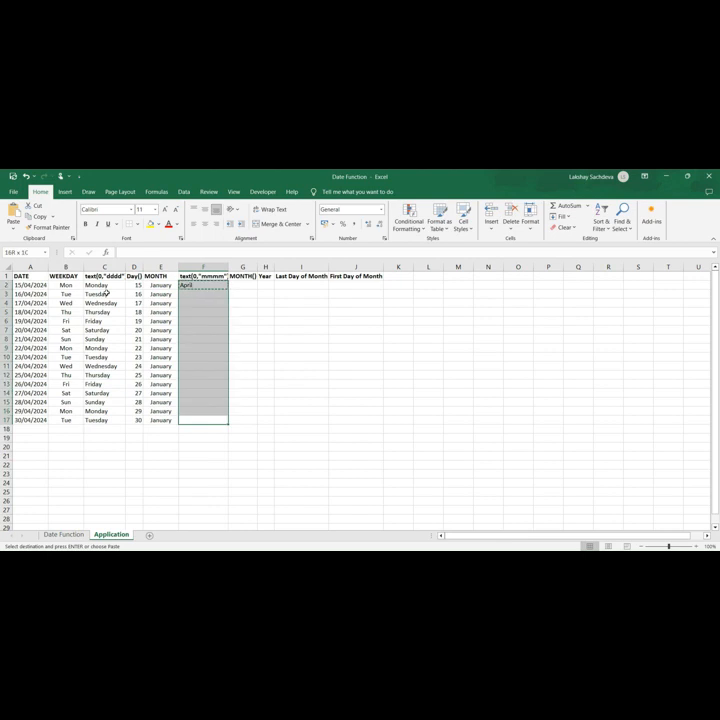
key(ctrl+v)
Step: Examine the copied TEXT formulas in column F from row 17 up to row 2
key(Up)
key(Up)
key(Up)
key(Up)
key(Up)
key(Up)
key(Up)
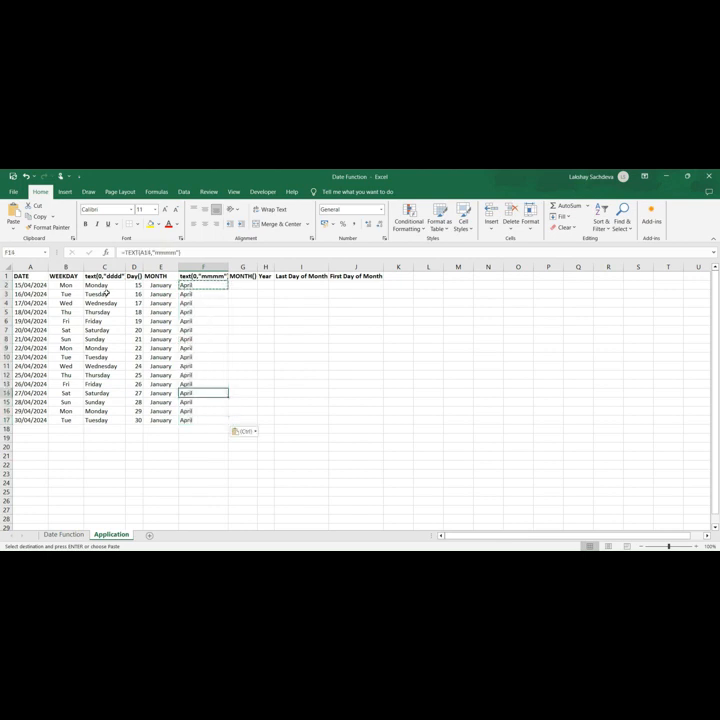
key(Up)
key(Up)
key(Up)
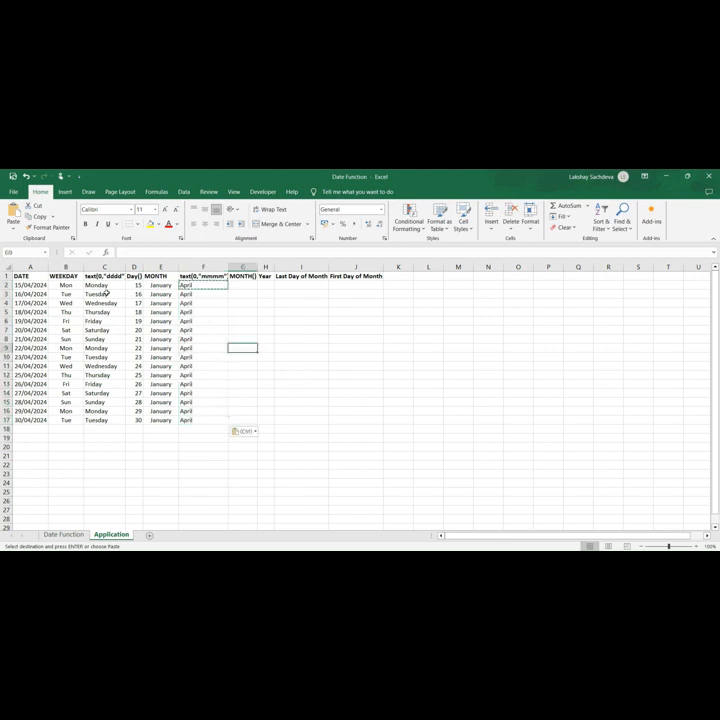
key(Up)
key(Up)
key(Up)
key(Up)
key(Up)
key(Up)
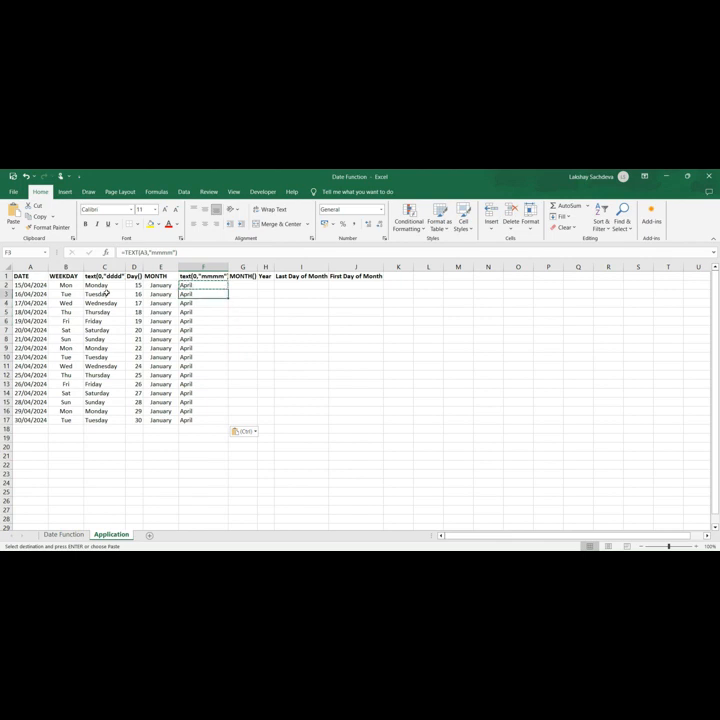
key(Right)
key(Down)
key(Escape)
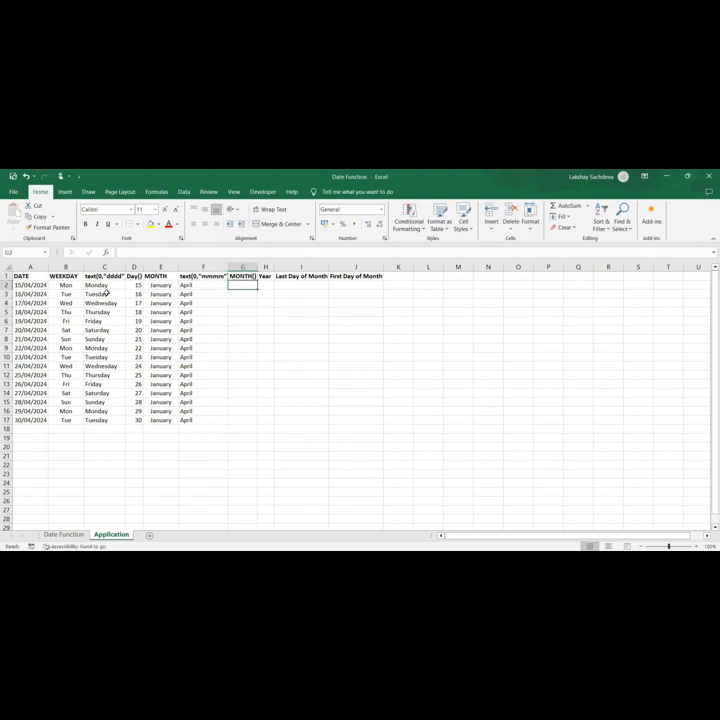
Step: Enter the formula =MONTH(A2) in cell G2 under the MONTH() heading
key(Up)
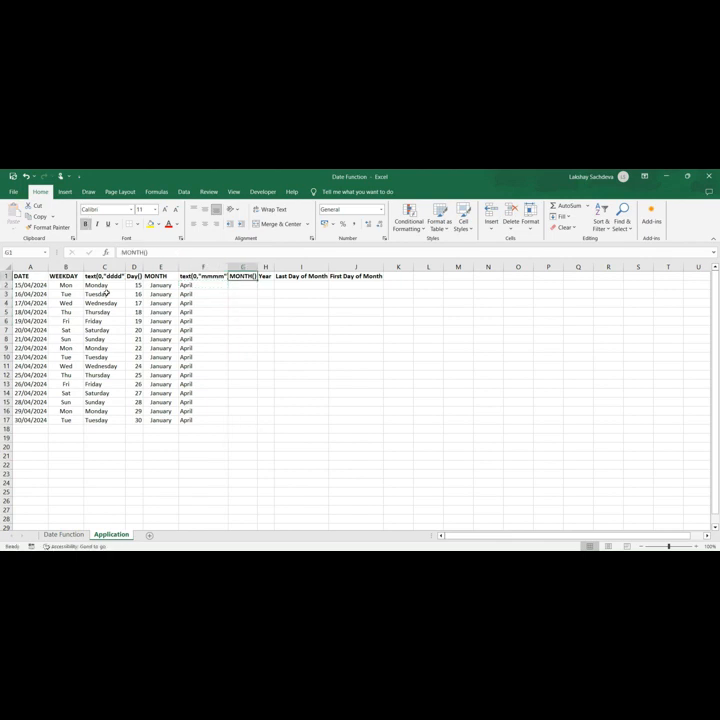
key(Down)
key(Left)
key(Left)
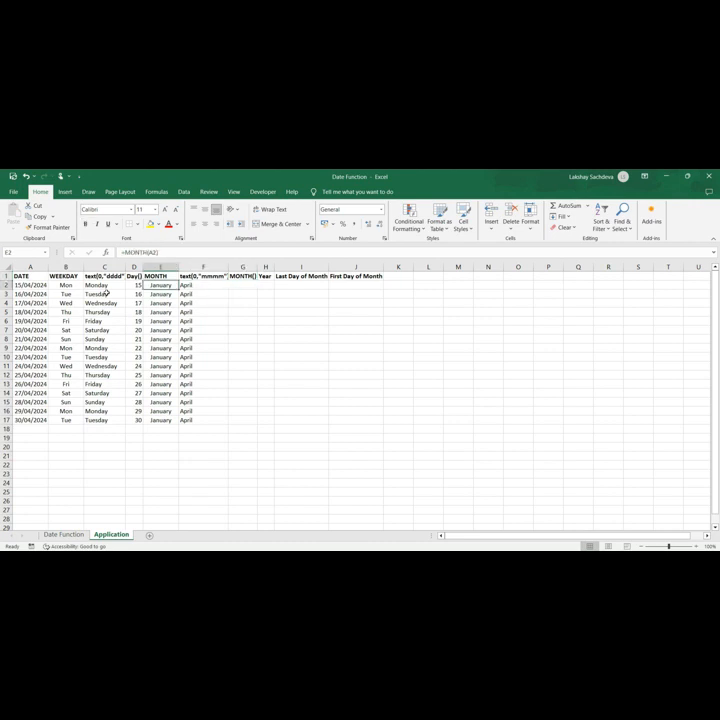
key(Right)
key(Right)
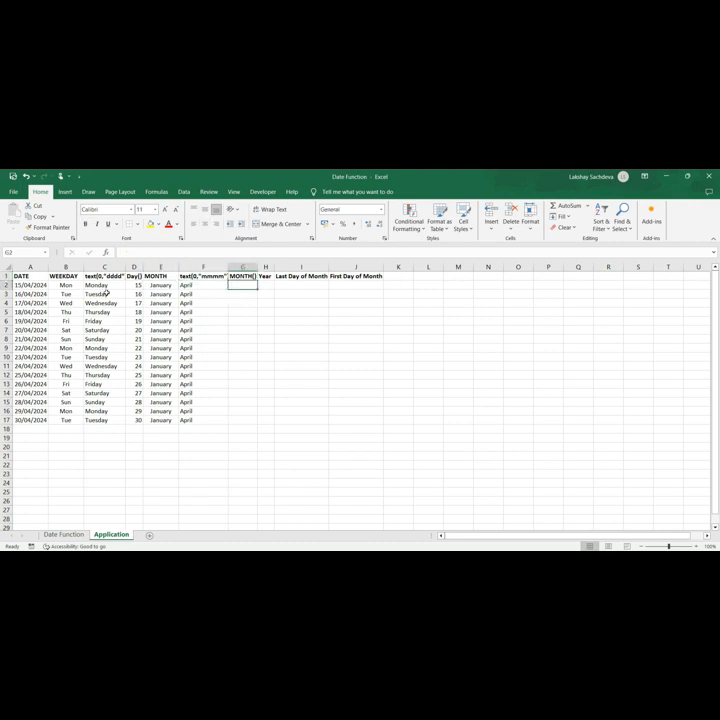
text(=mont)
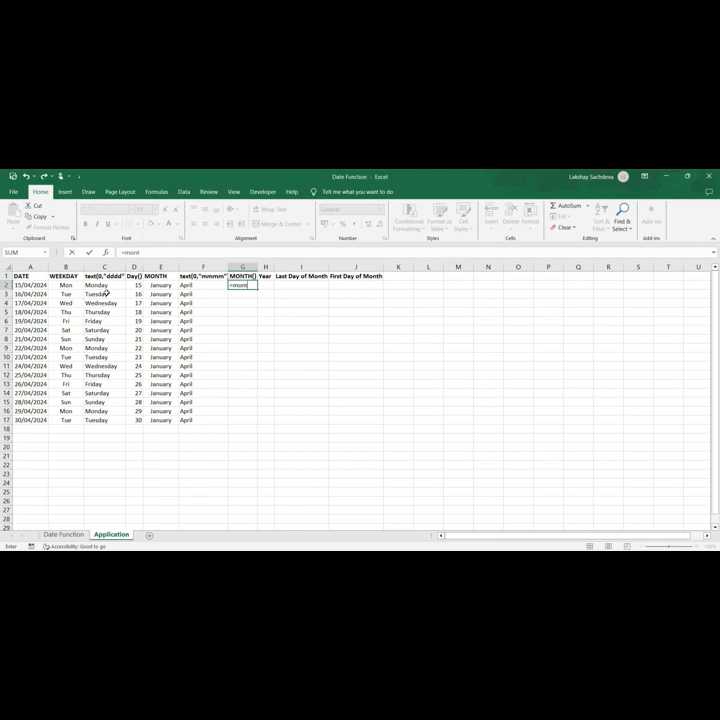
text(h)
key(Tab)
click(38, 285)
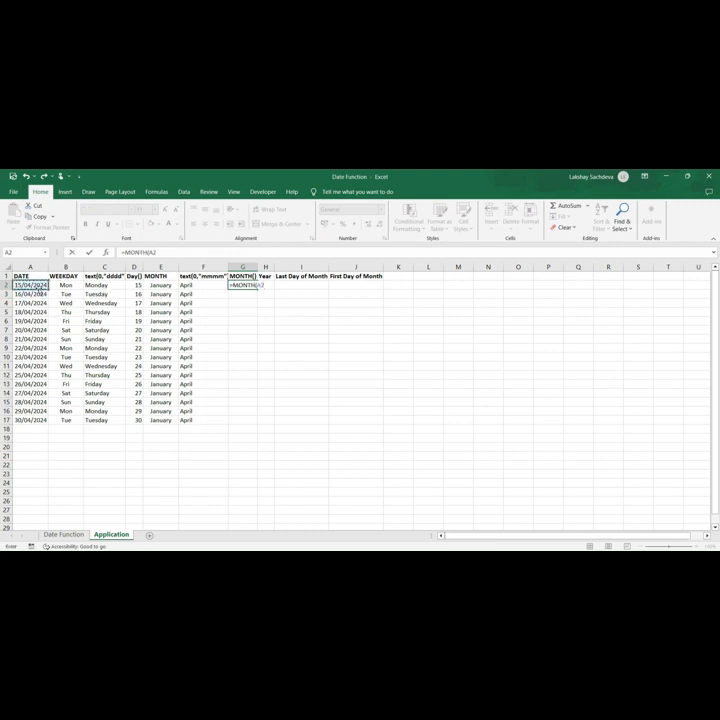
key(Return)
key(Up)
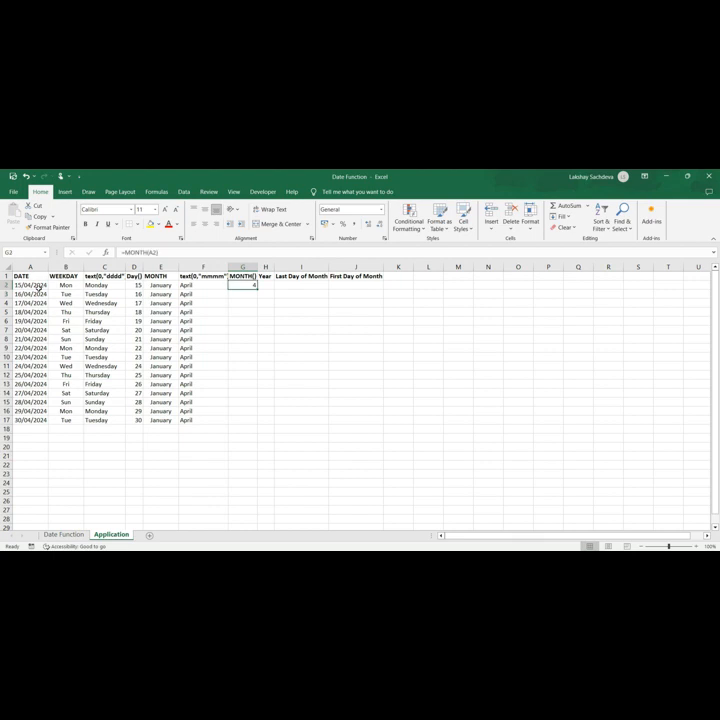
Step: Copy the MONTH formula from G2 down through G17
key(ctrl+c)
key(Left)
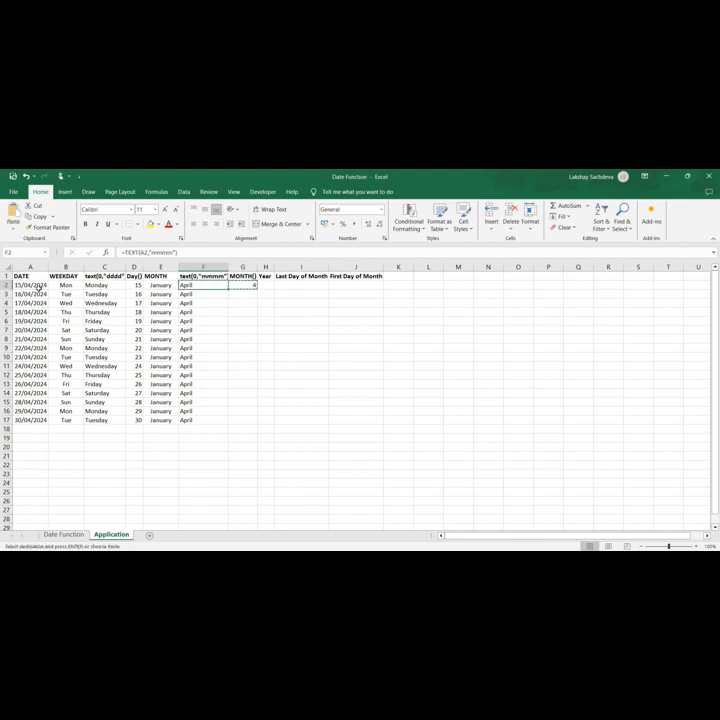
key(ctrl+Down)
key(Right)
key(ctrl+shift+Up)
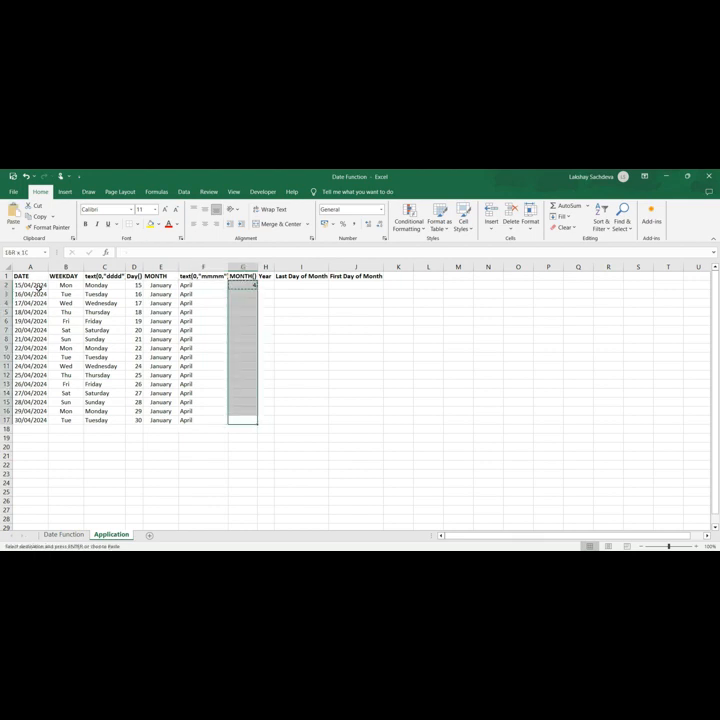
key(ctrl+v)
key(Escape)
key(Right)
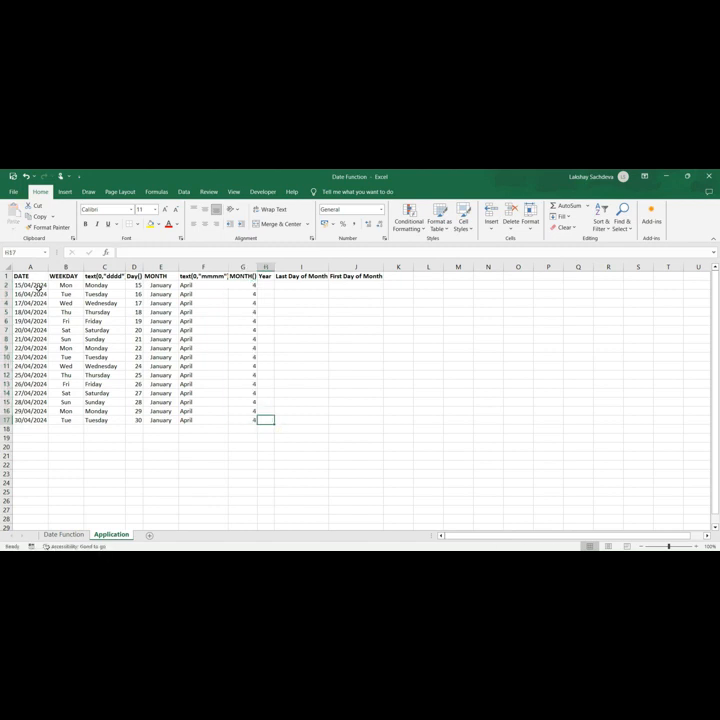
key(ctrl+Up)
key(Down)
text(=y)
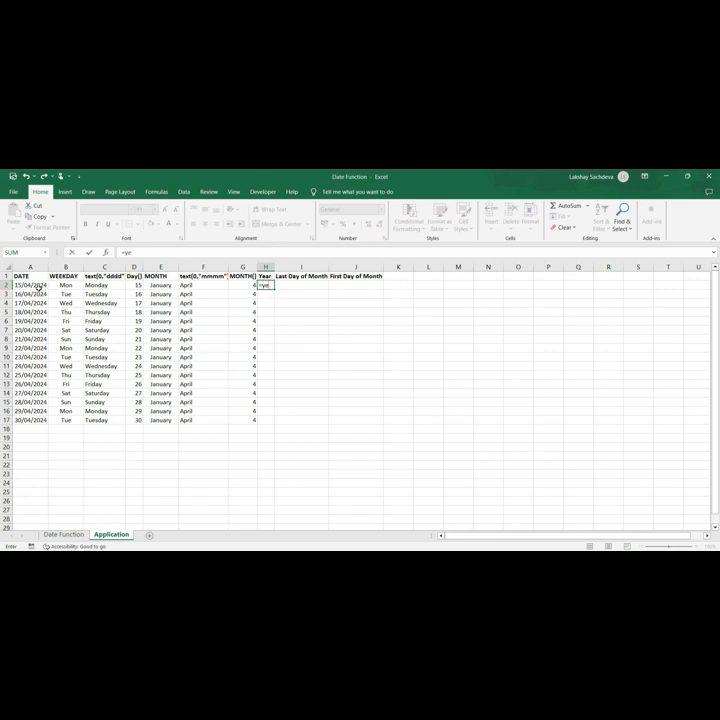
text(e)
key(Right)
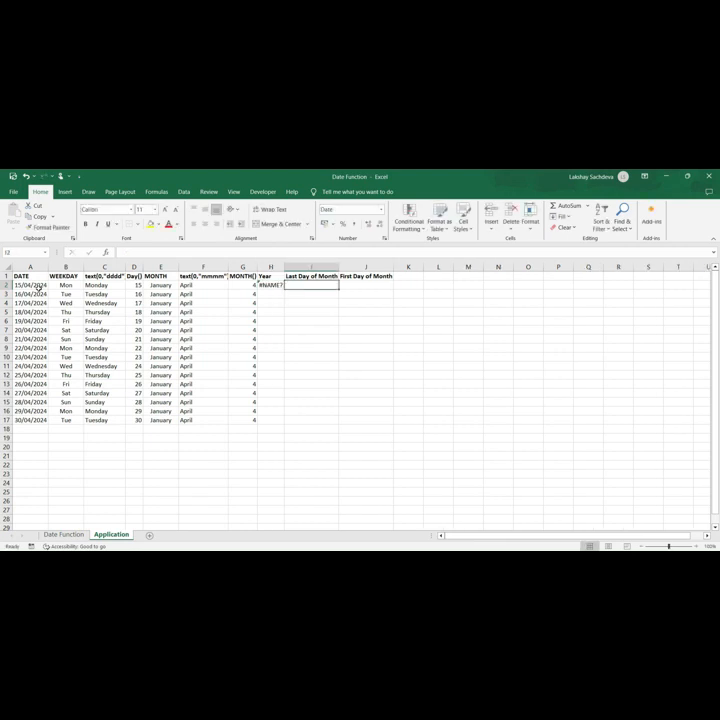
key(Left)
key(Delete)
Step: Enter the formula =YEAR(A2) in cell H2 under the Year heading
text(=ye)
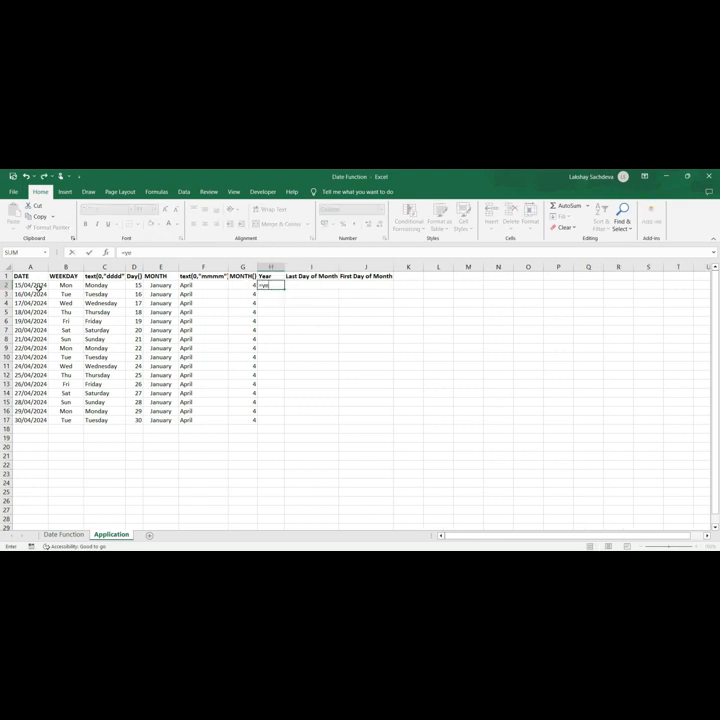
key(Tab)
click(29, 286)
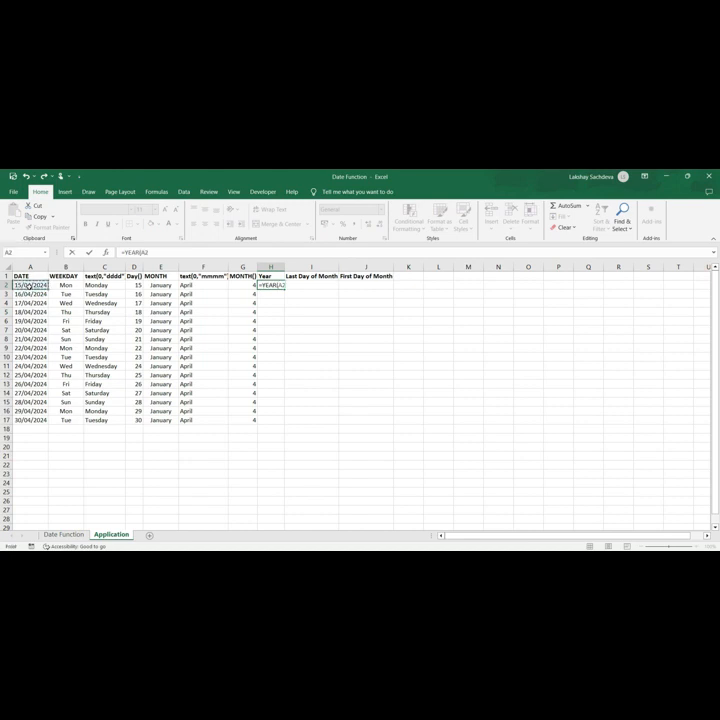
key(Return)
key(Up)
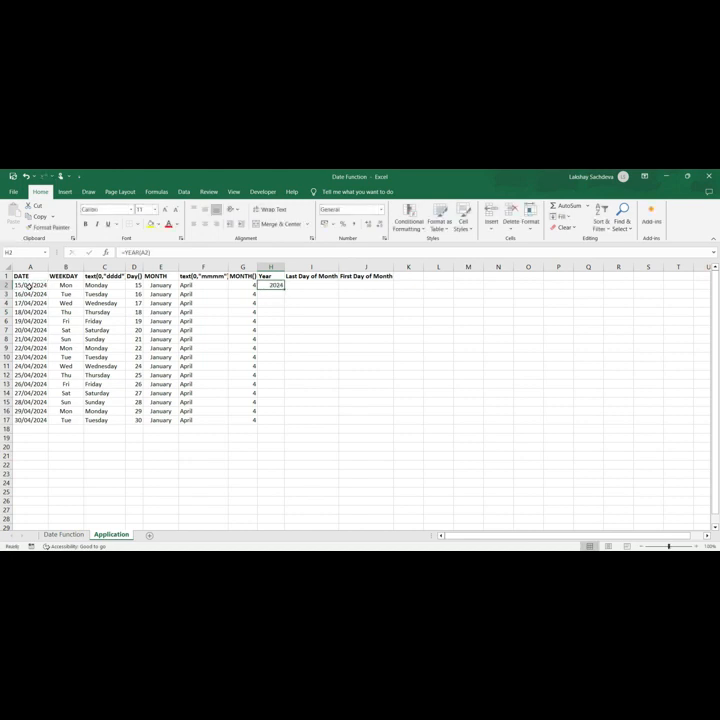
Step: Copy the YEAR formula from H2 down through H17
key(ctrl+c)
key(Left)
key(ctrl+Down)
key(Right)
key(ctrl+shift+Up)
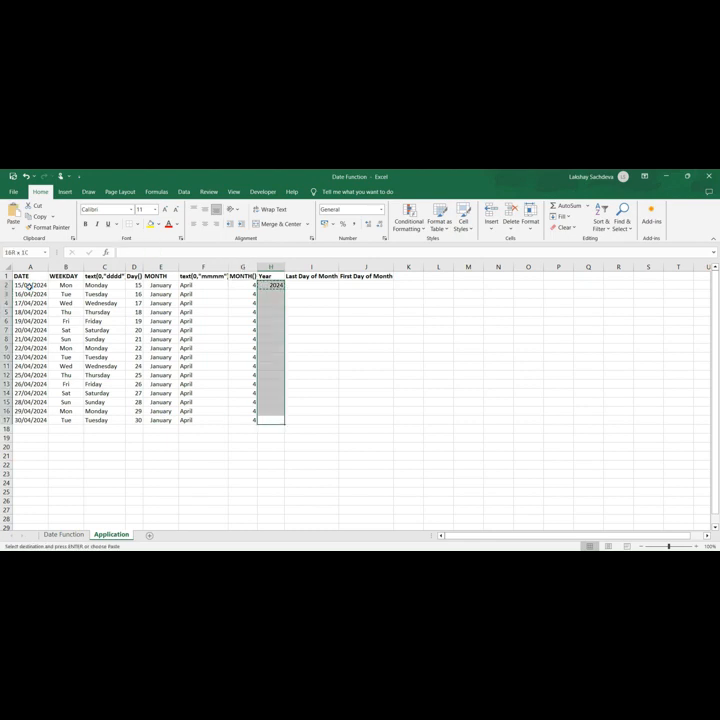
key(ctrl+v)
key(Right)
key(Up)
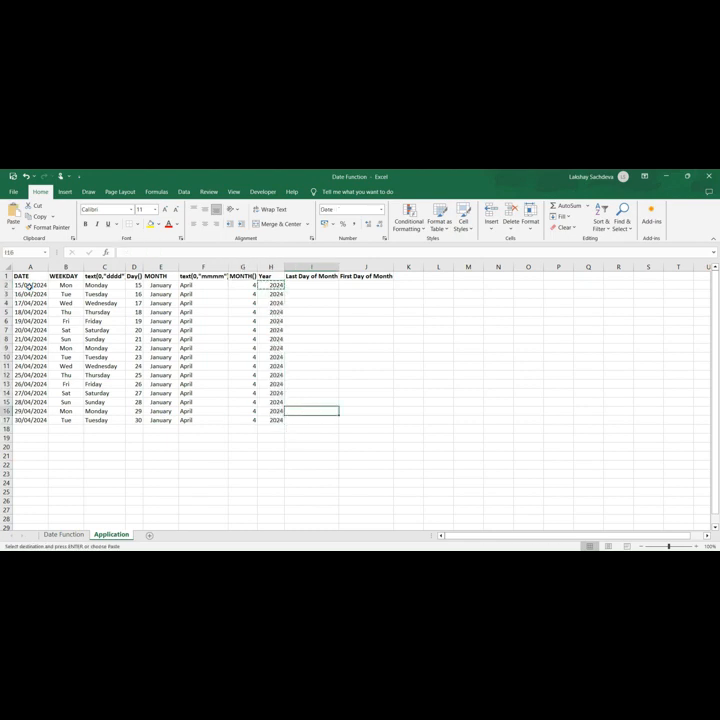
key(Escape)
Step: Enter the formula =EOMONTH(A2,0) in cell I2 under the Last Day of Month heading
key(Up)
key(Up)
key(Up)
key(Up)
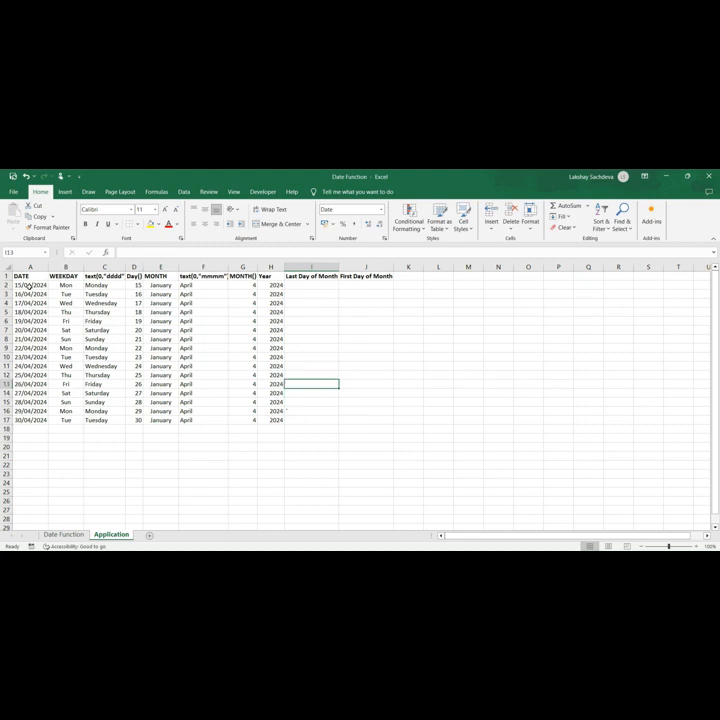
key(ctrl+Up)
key(Down)
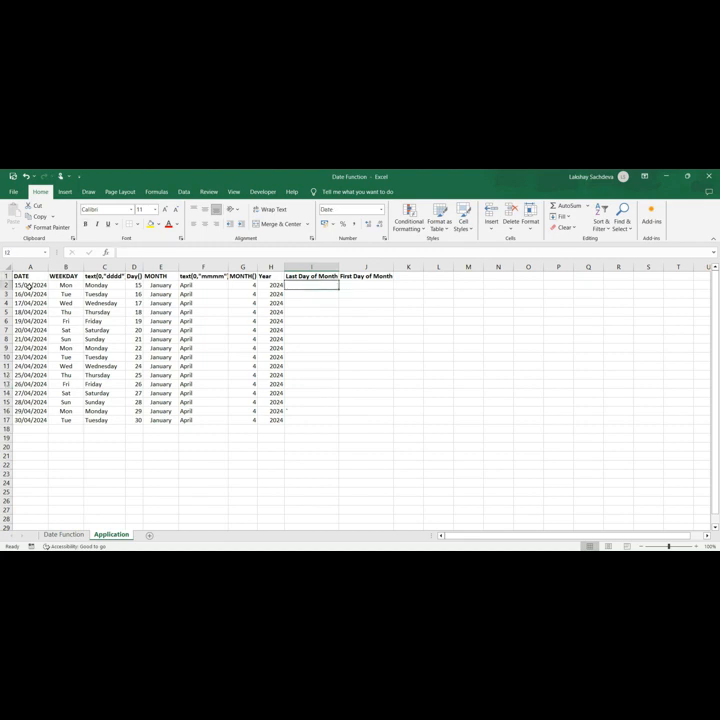
key(Left)
key(Right)
key(Left)
key(Right)
text(=)
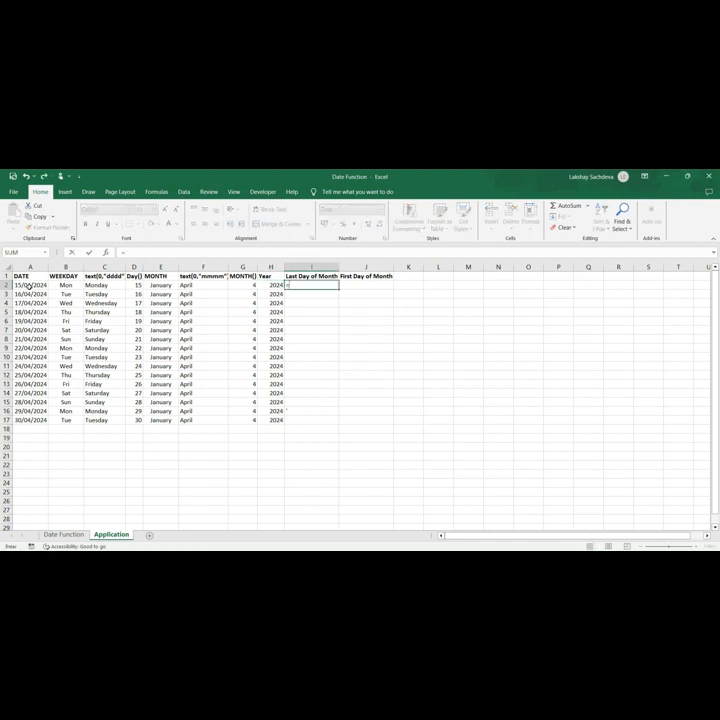
text(Eom)
key(Tab)
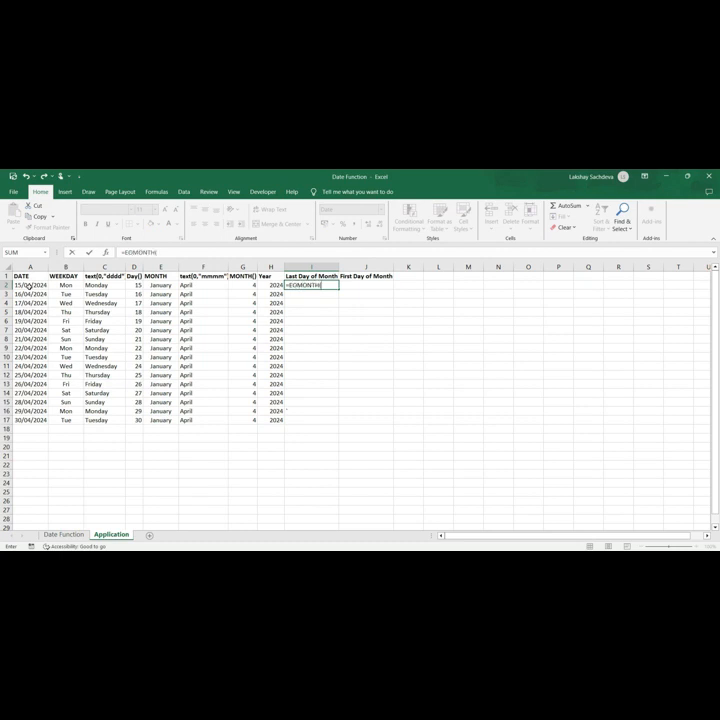
click(24, 286)
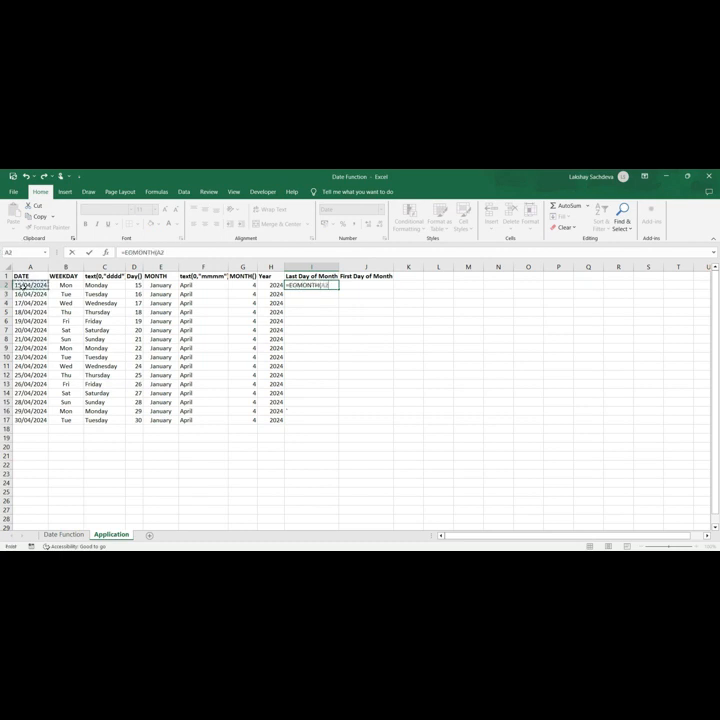
text(,0)
key(Return)
key(Up)
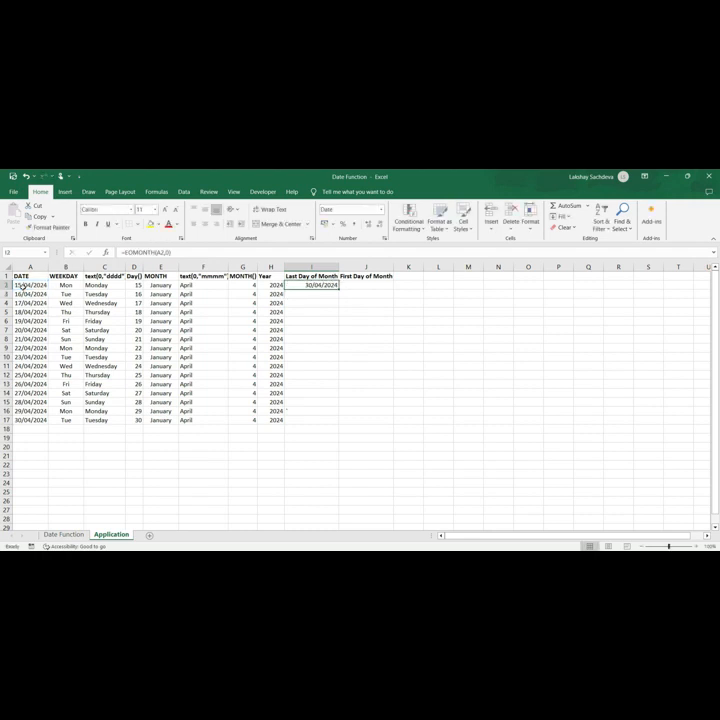
Step: Copy the EOMONTH formula from I2 down through I17
key(ctrl+c)
key(Left)
key(ctrl+Down)
key(Right)
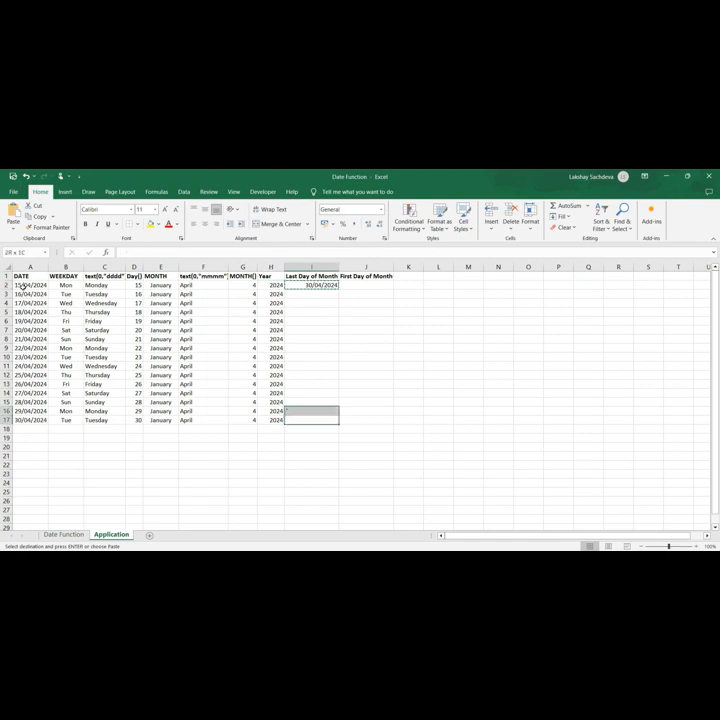
key(Up)
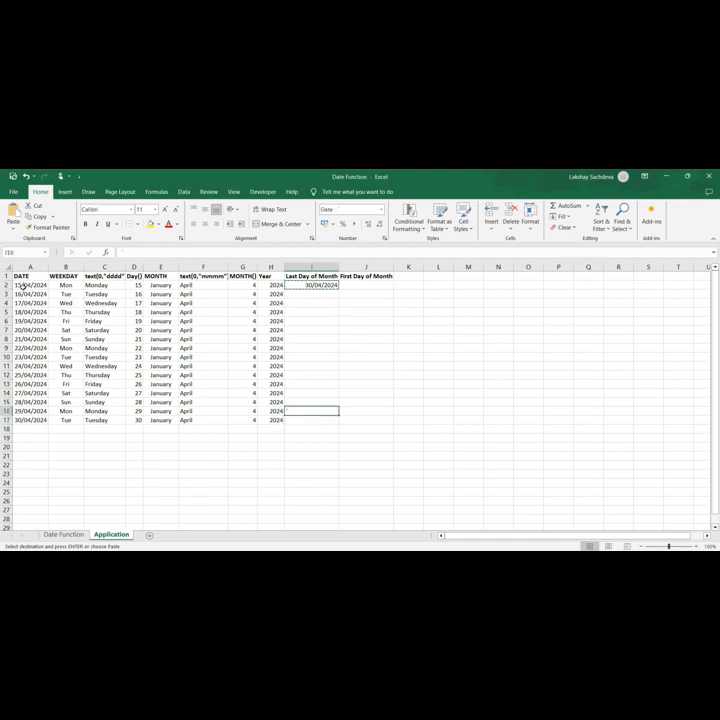
key(Left)
key(Down)
key(Right)
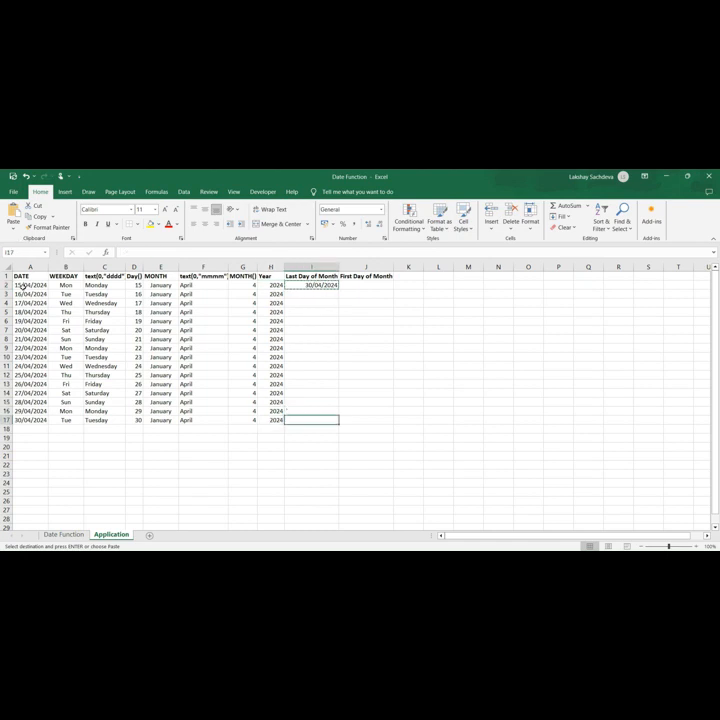
key(shift+Up)
key(shift+Up)
key(shift+Up)
key(shift+Up)
key(shift+Up)
key(shift+Up)
key(shift+Up)
key(shift+Up)
key(shift+Up)
key(shift+Up)
key(shift+Up)
key(shift+Up)
key(shift+Up)
key(shift+Up)
key(ctrl+v)
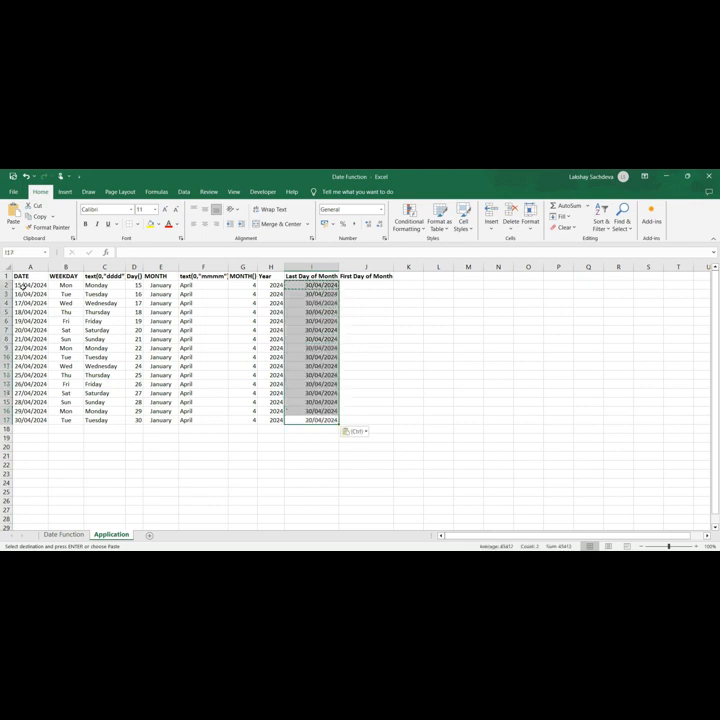
Step: Enter the formula =EOMONTH(A2,0)+1 in cell J2 under the First Day of Month heading
key(Right)
key(ctrl+Up)
key(Down)
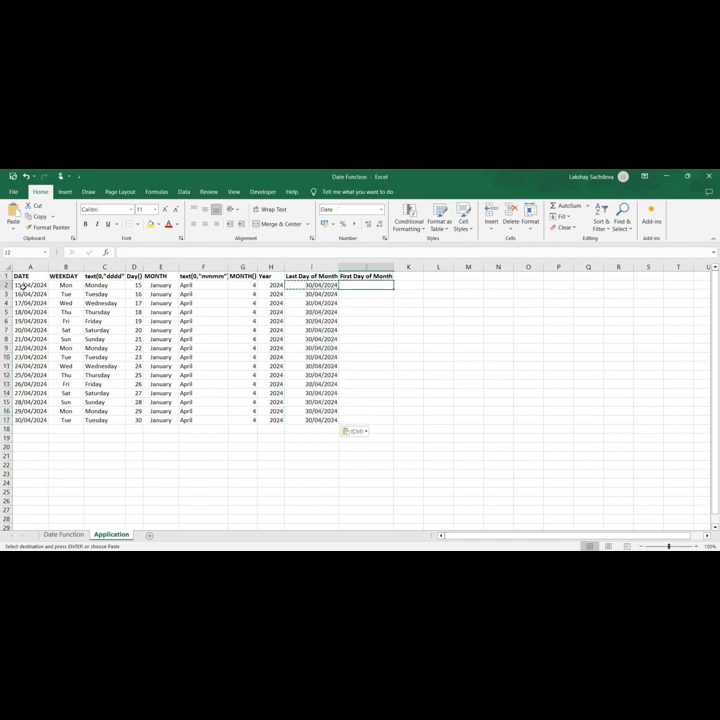
key(Escape)
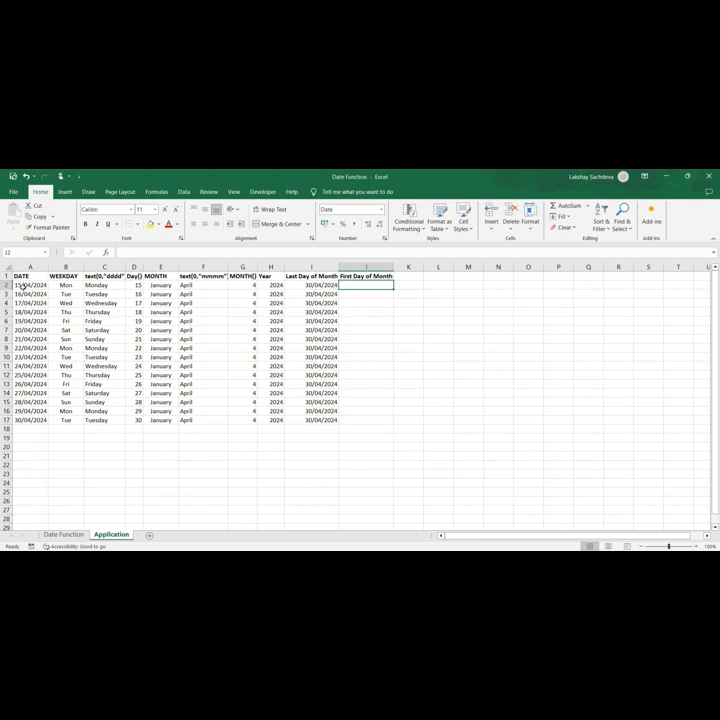
text(=)
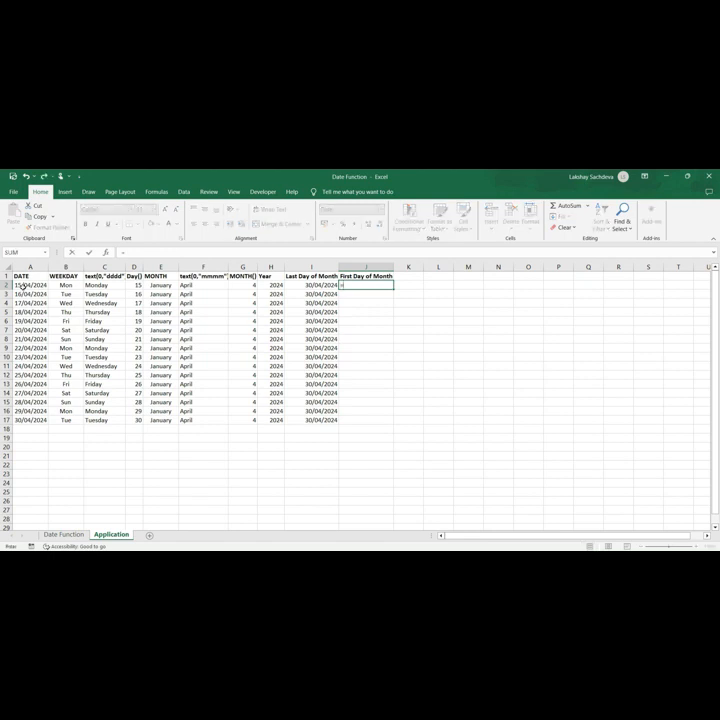
click(22, 285)
key(BackSpace)
key(BackSpace)
text(eom)
key(Tab)
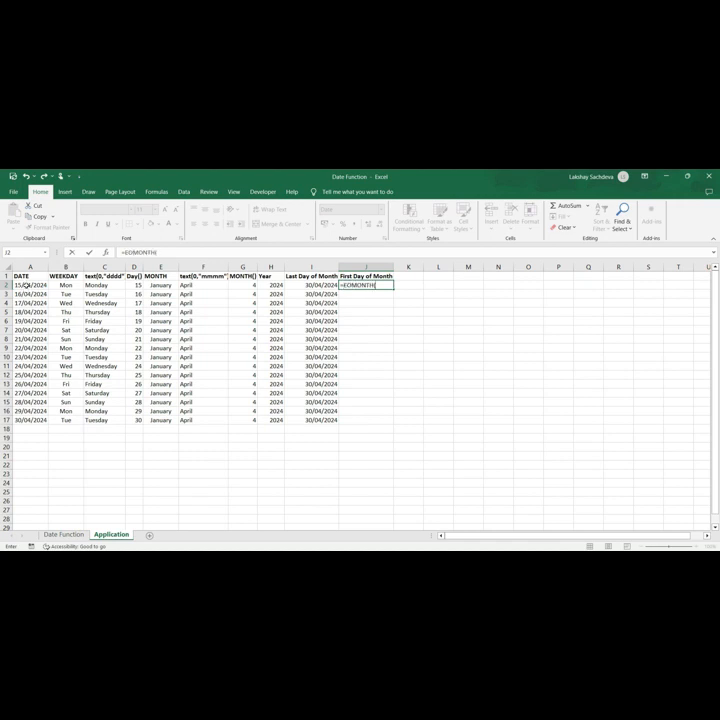
click(24, 285)
text(,0)+1)
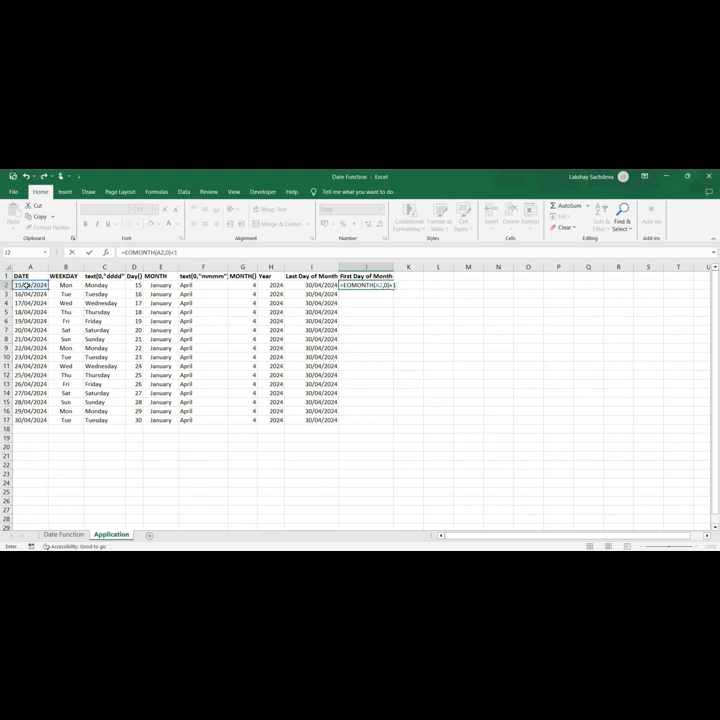
key(Return)
Step: Copy the EOMONTH+1 formula from J2 down through J17
key(Up)
key(ctrl+c)
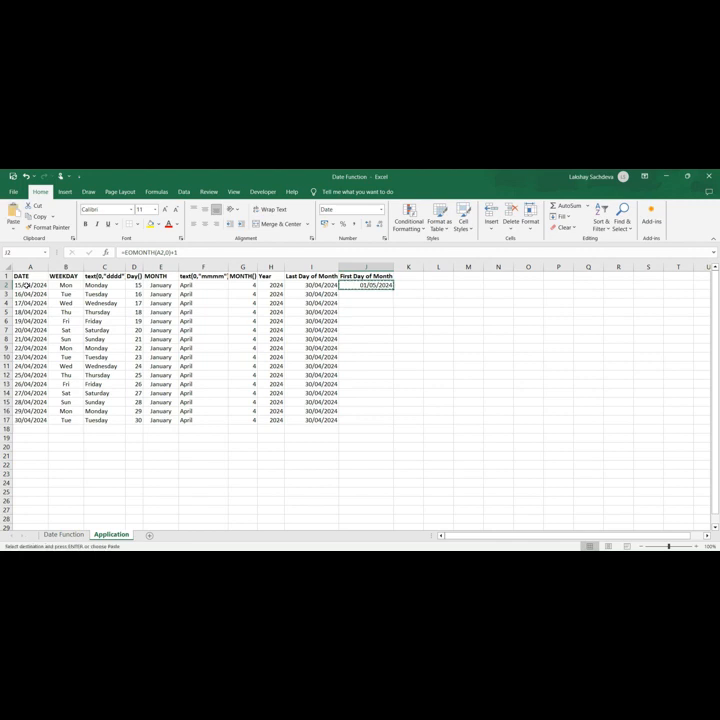
key(Left)
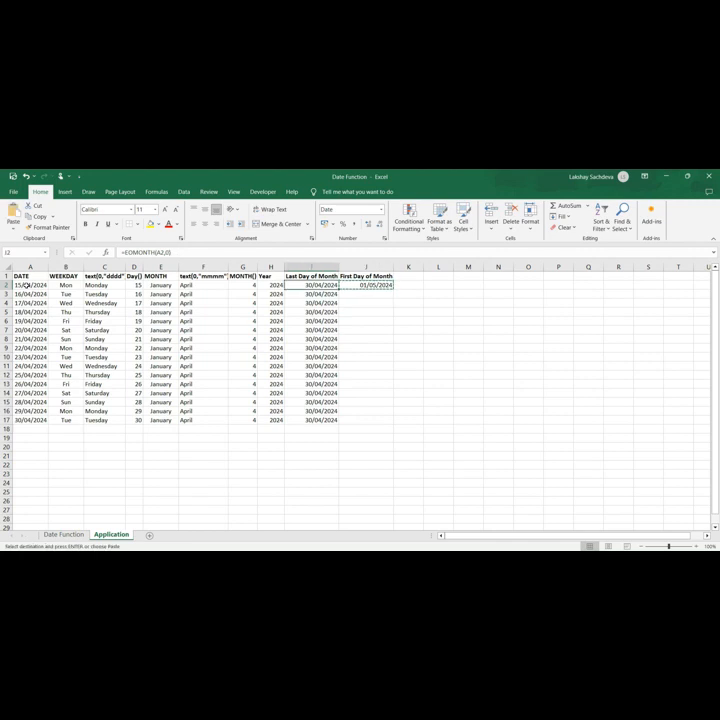
key(Down)
key(ctrl+Down)
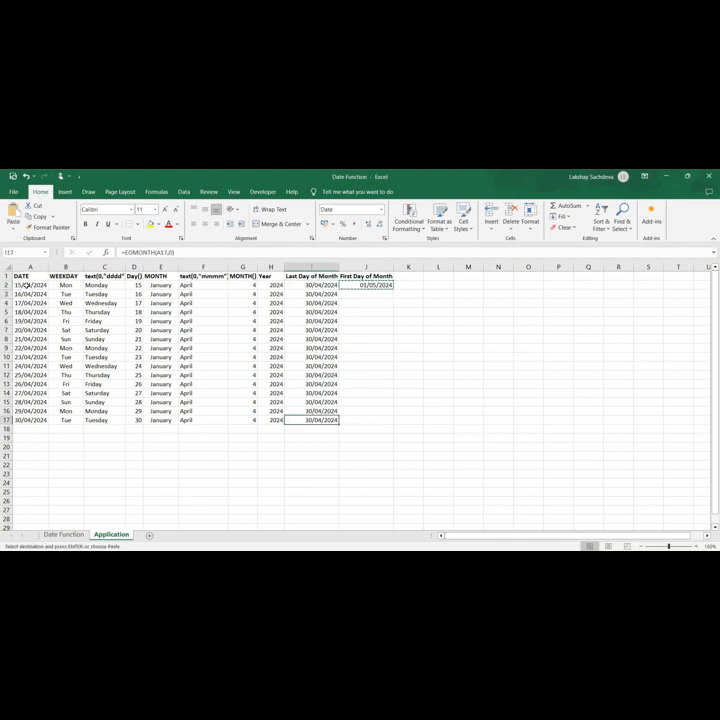
key(Right)
key(ctrl+shift+Up)
key(ctrl+v)
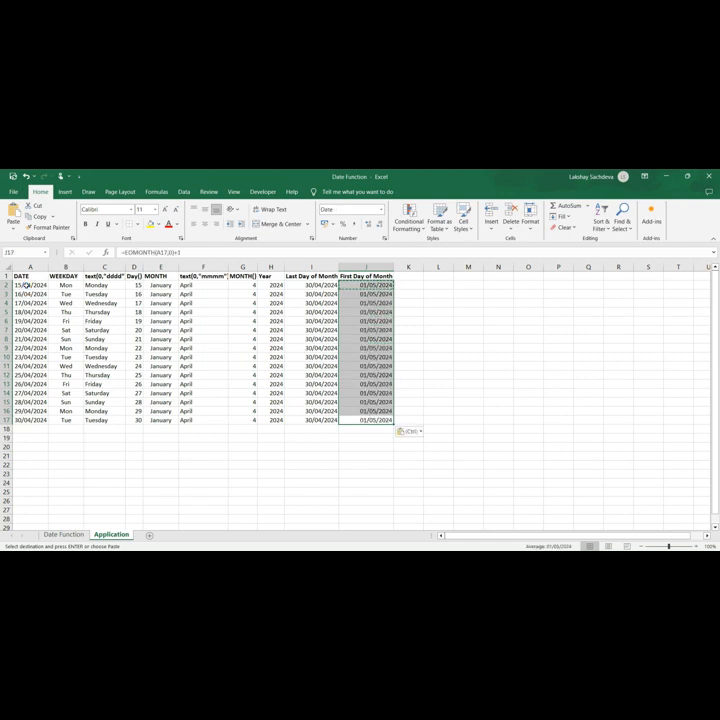
Step: Center the contents of the whole table A1:J17 horizontally
click(240, 318)
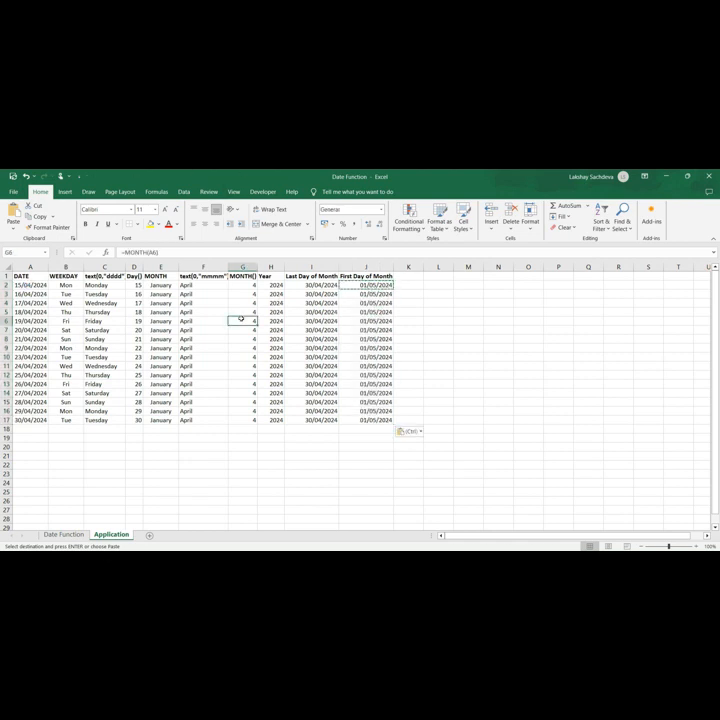
key(ctrl+a)
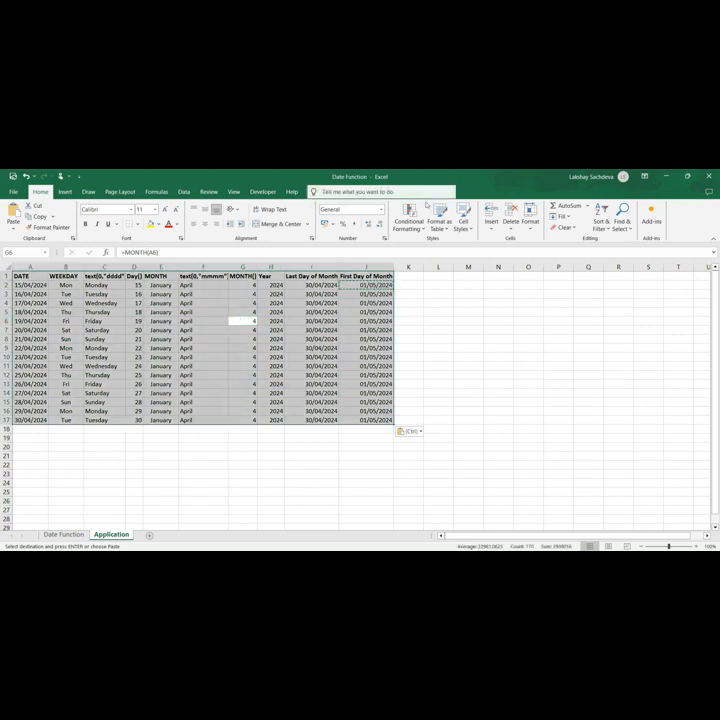
click(588, 357)
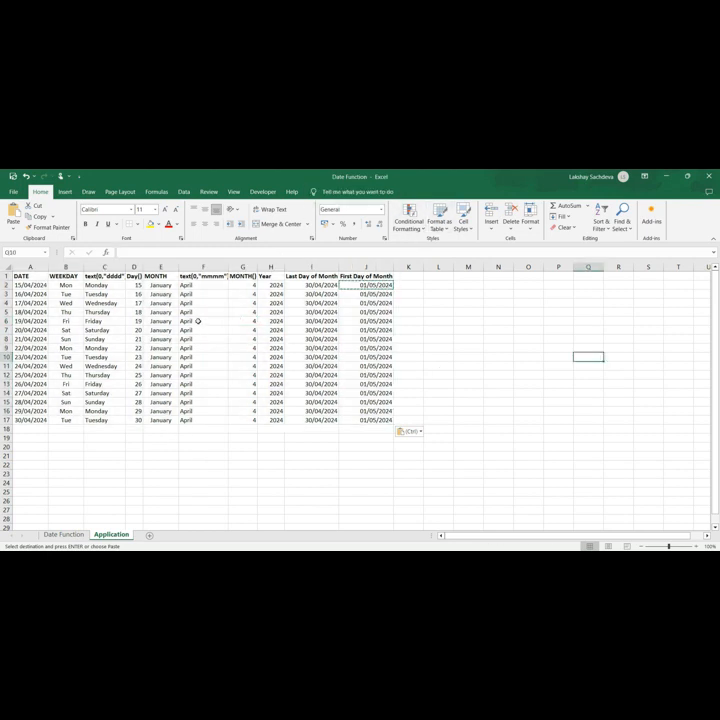
click(200, 321)
key(ctrl+a)
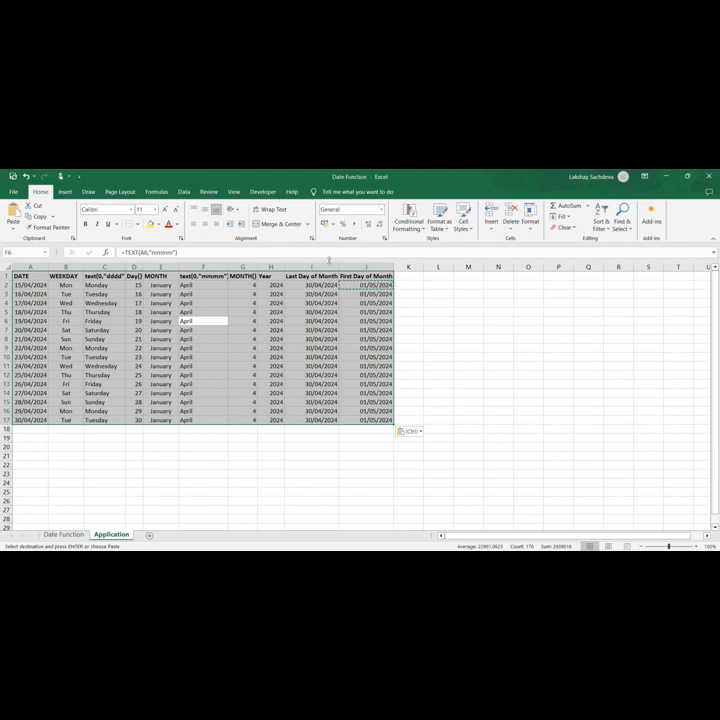
click(205, 224)
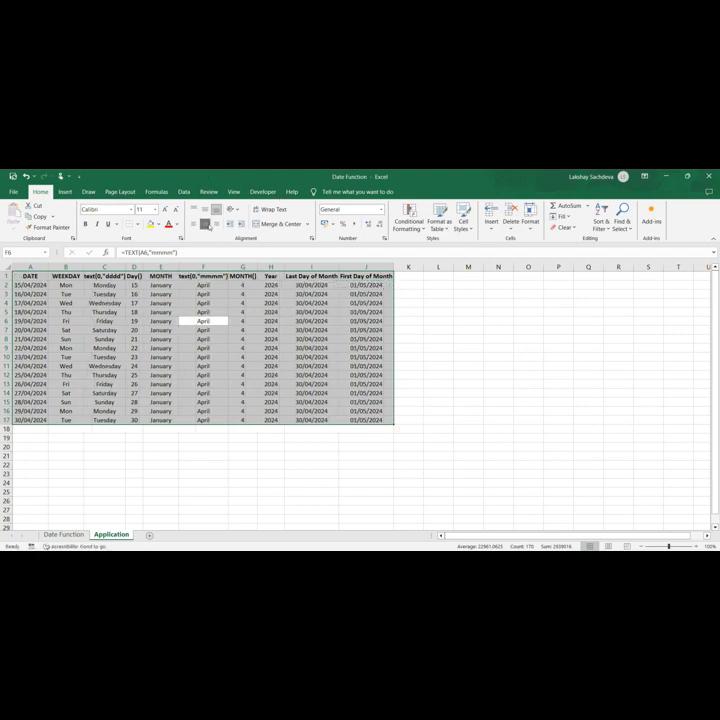
Step: Review the table's column headings in row 1, from DATE through First Day of Month
click(249, 304)
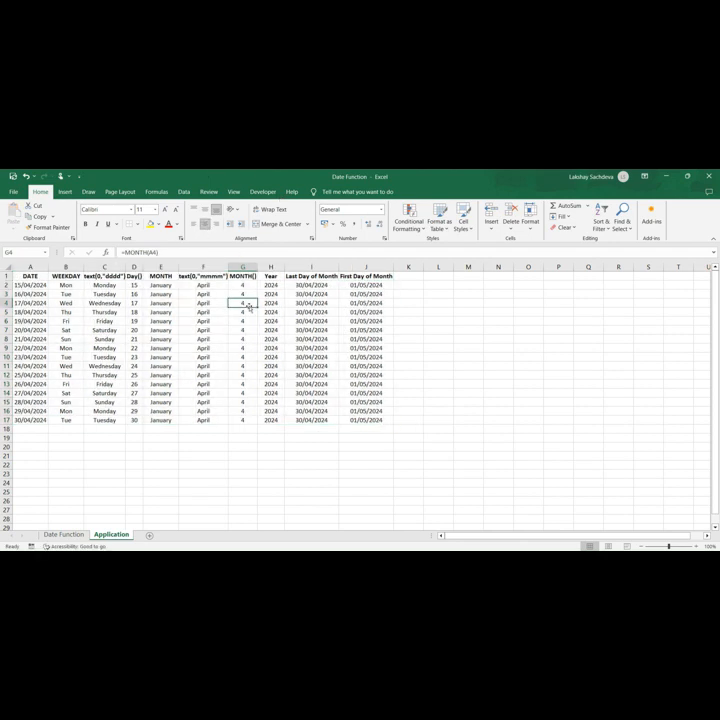
key(Up)
key(Up)
key(Up)
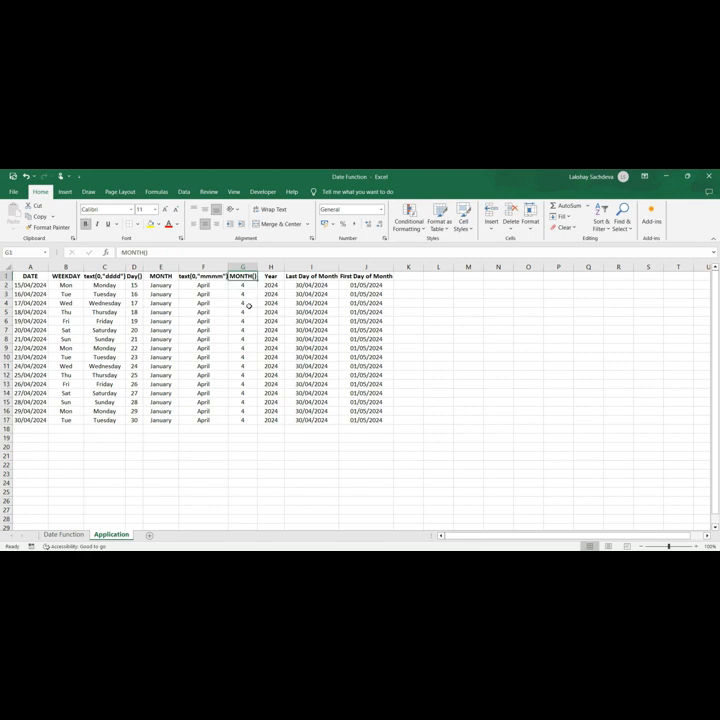
key(Left)
key(Left)
key(Left)
key(Left)
key(Left)
key(Left)
key(Right)
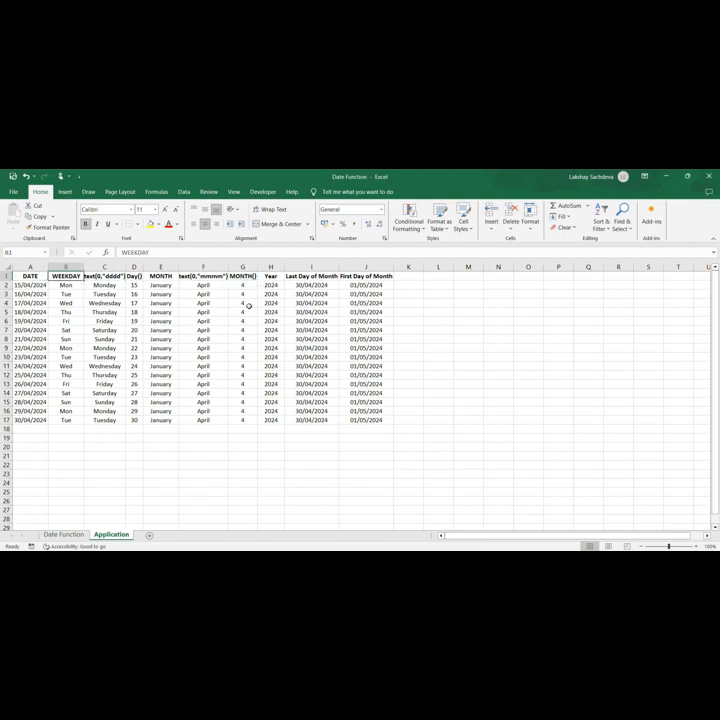
key(Right)
key(Right)
key(Right)
key(Right)
key(Right)
key(Right)
key(Right)
key(Right)
key(Right)
key(Right)
key(Left)
key(Left)
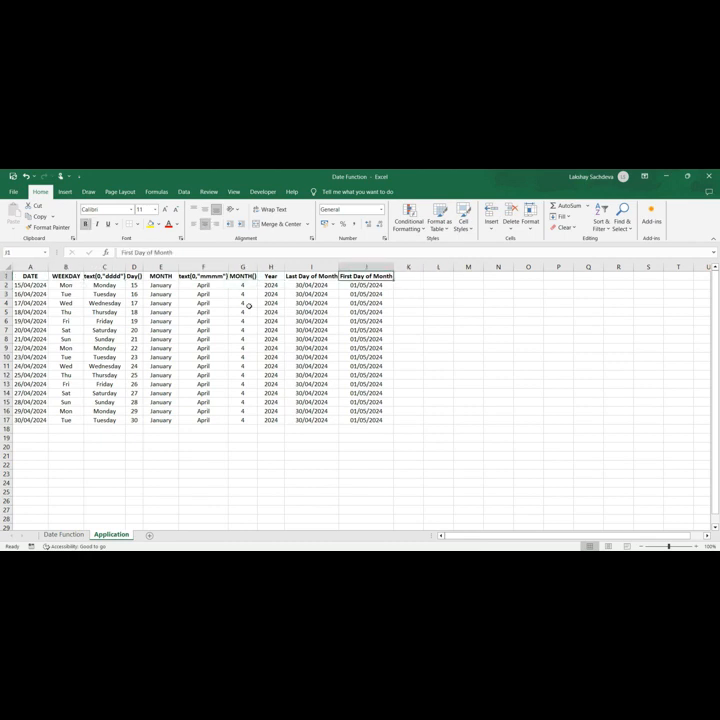
key(Left)
key(Left)
key(Left)
key(Left)
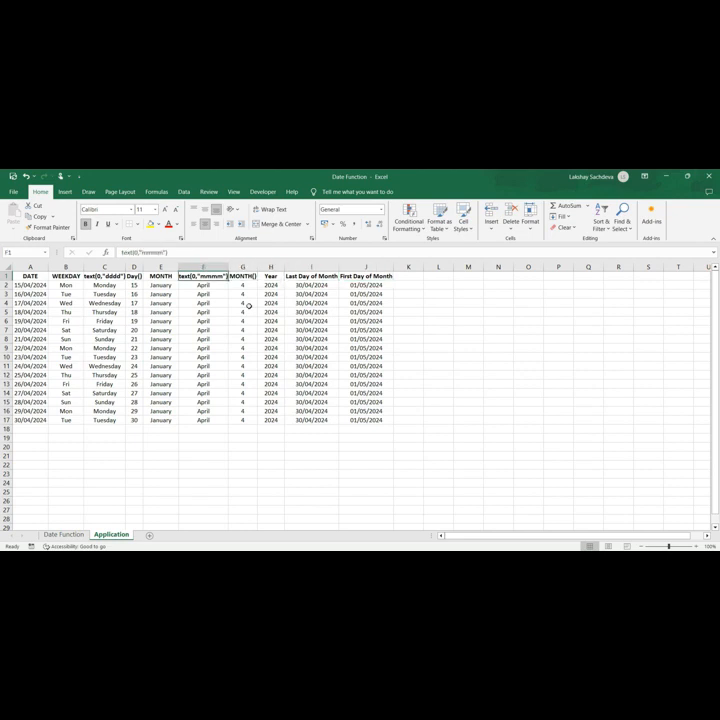
key(Left)
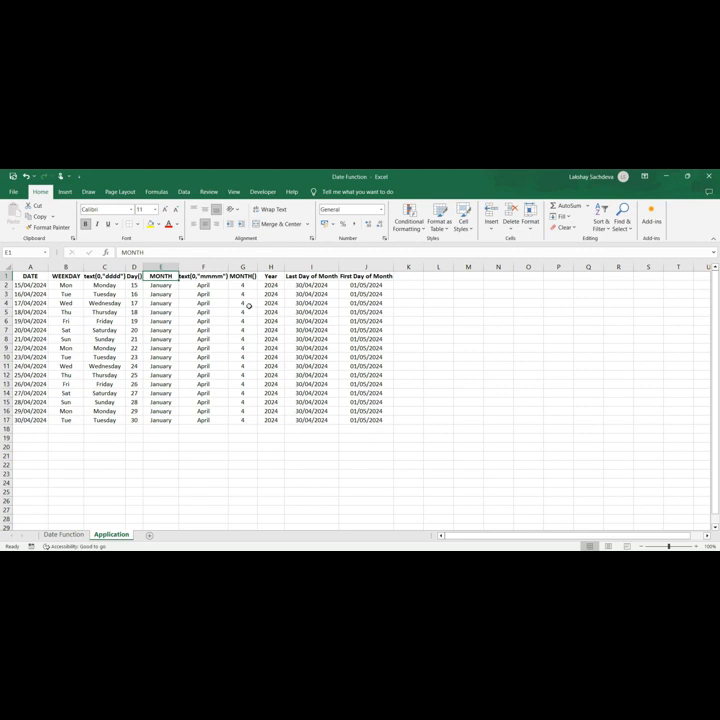
key(Left)
key(Left)
key(Left)
key(Left)
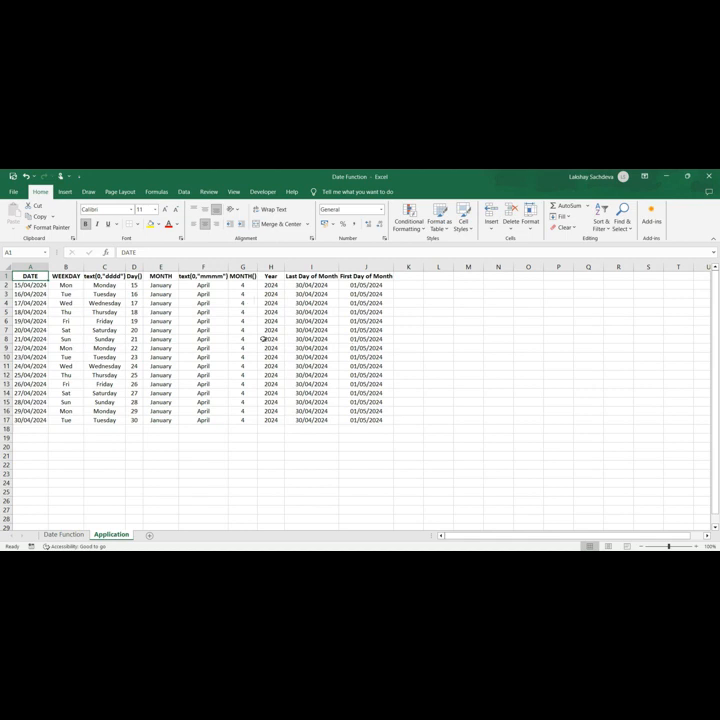
key(alt+Tab)
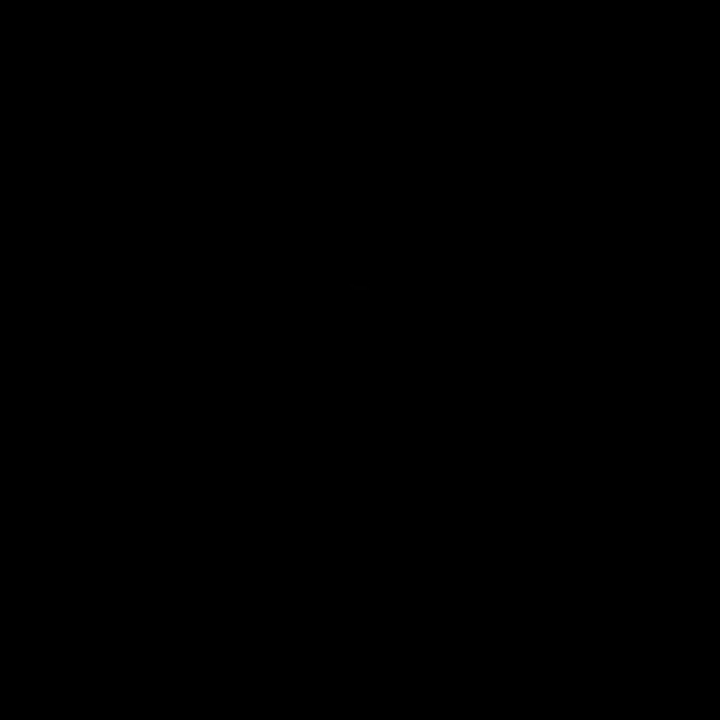